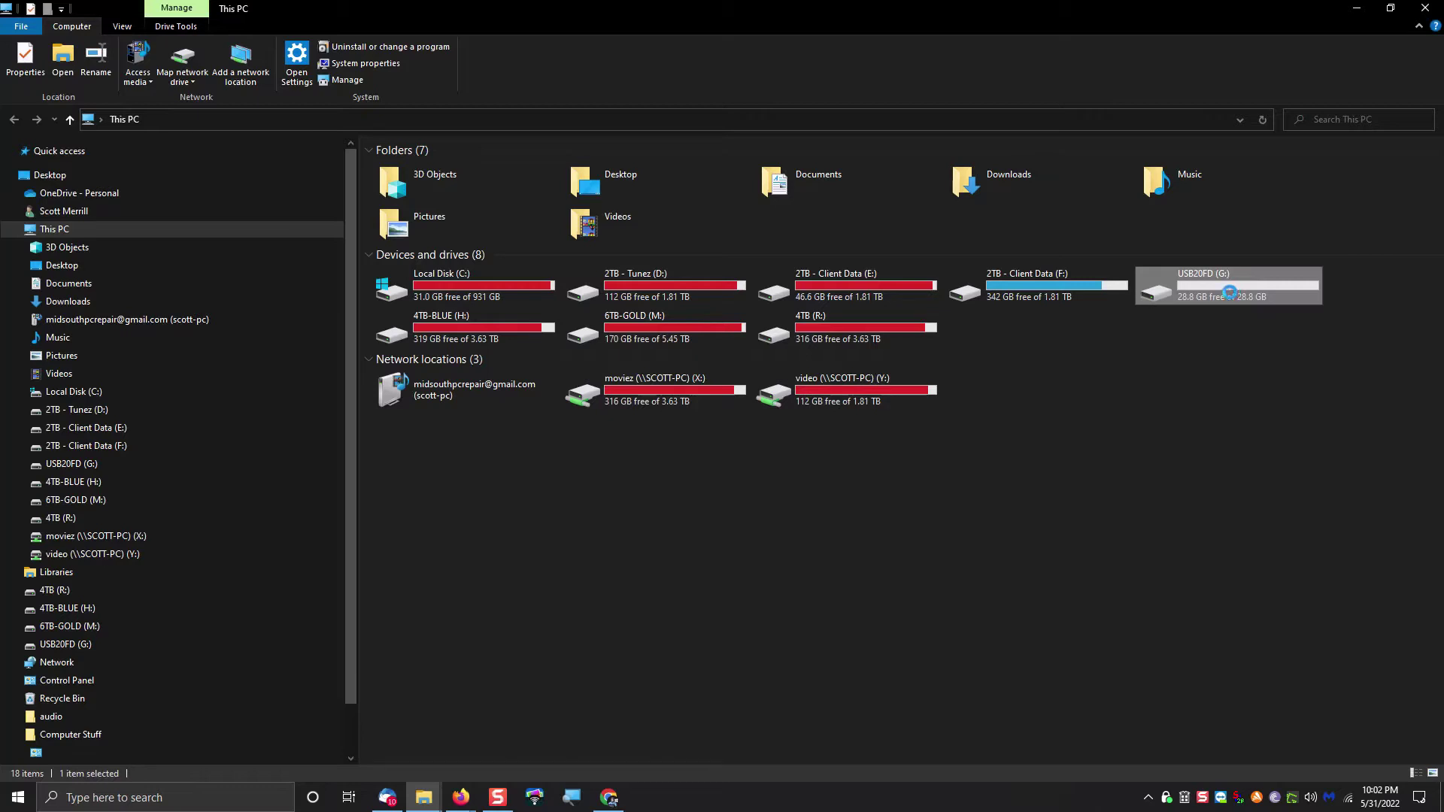
# Open USB20FD (G:) and view its Properties, confirming FAT32 with 28.8 GB capacity
pyautogui.rightClick(1228, 292)
pyautogui.click(1334, 346)
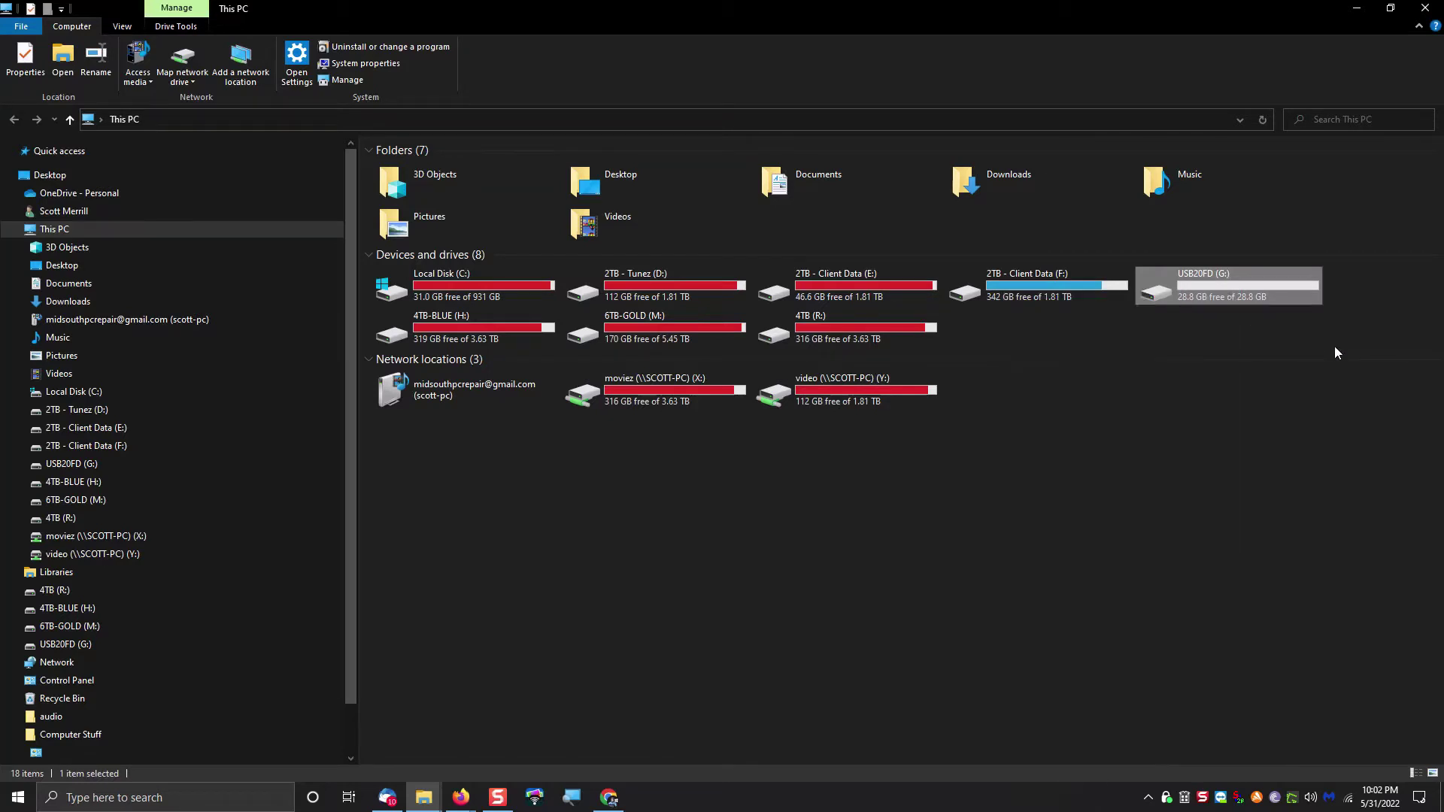
pyautogui.doubleClick(1221, 296)
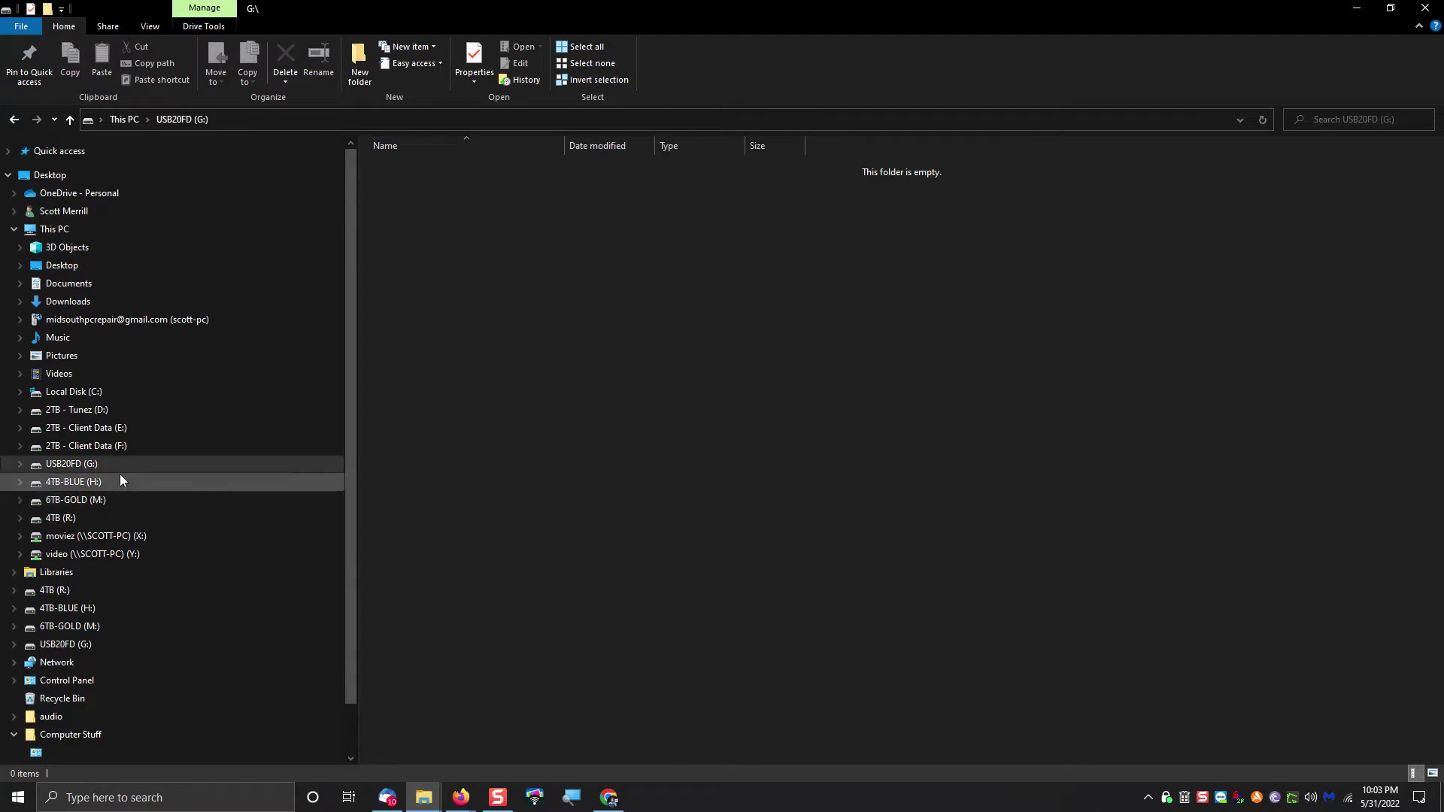
pyautogui.rightClick(71, 464)
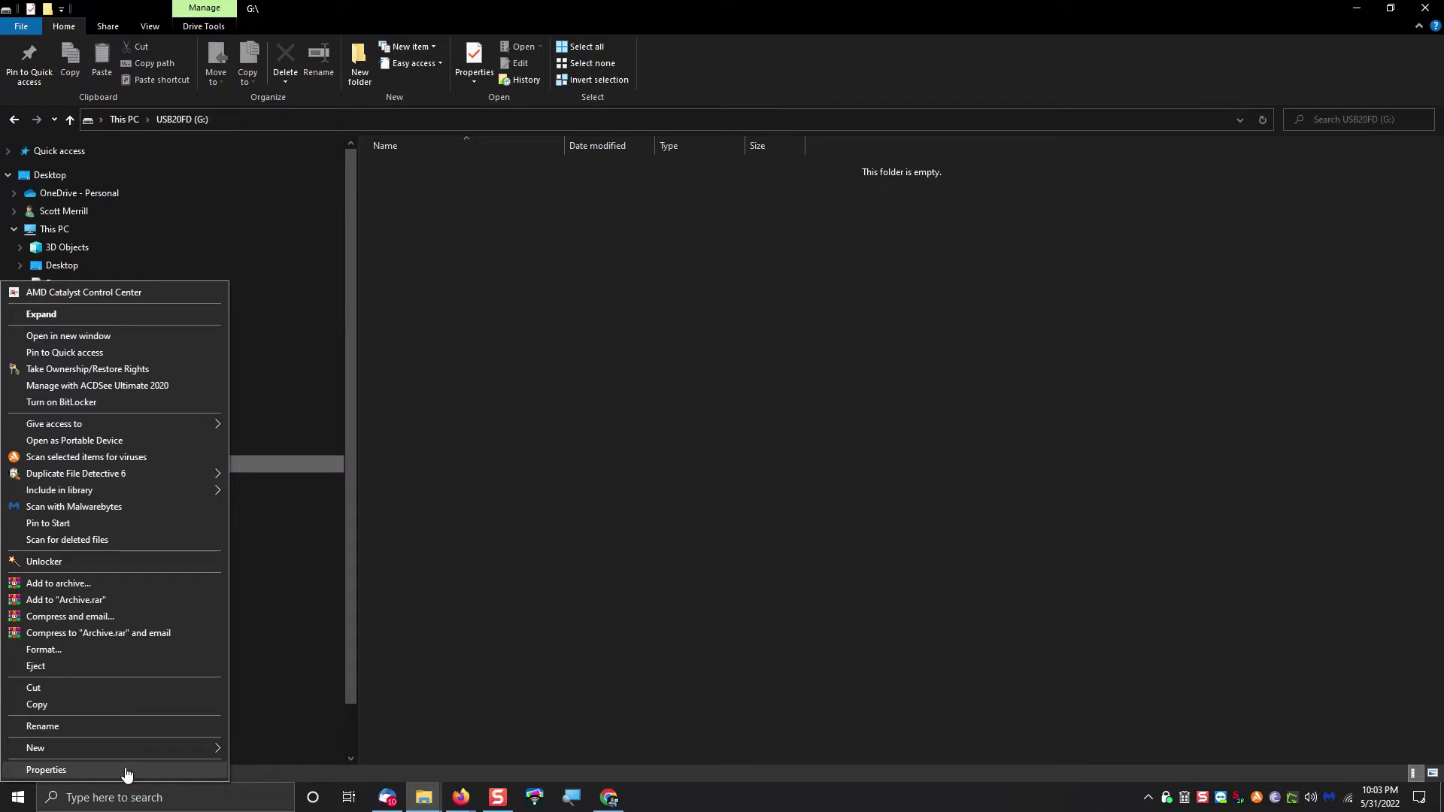
pyautogui.click(449, 609)
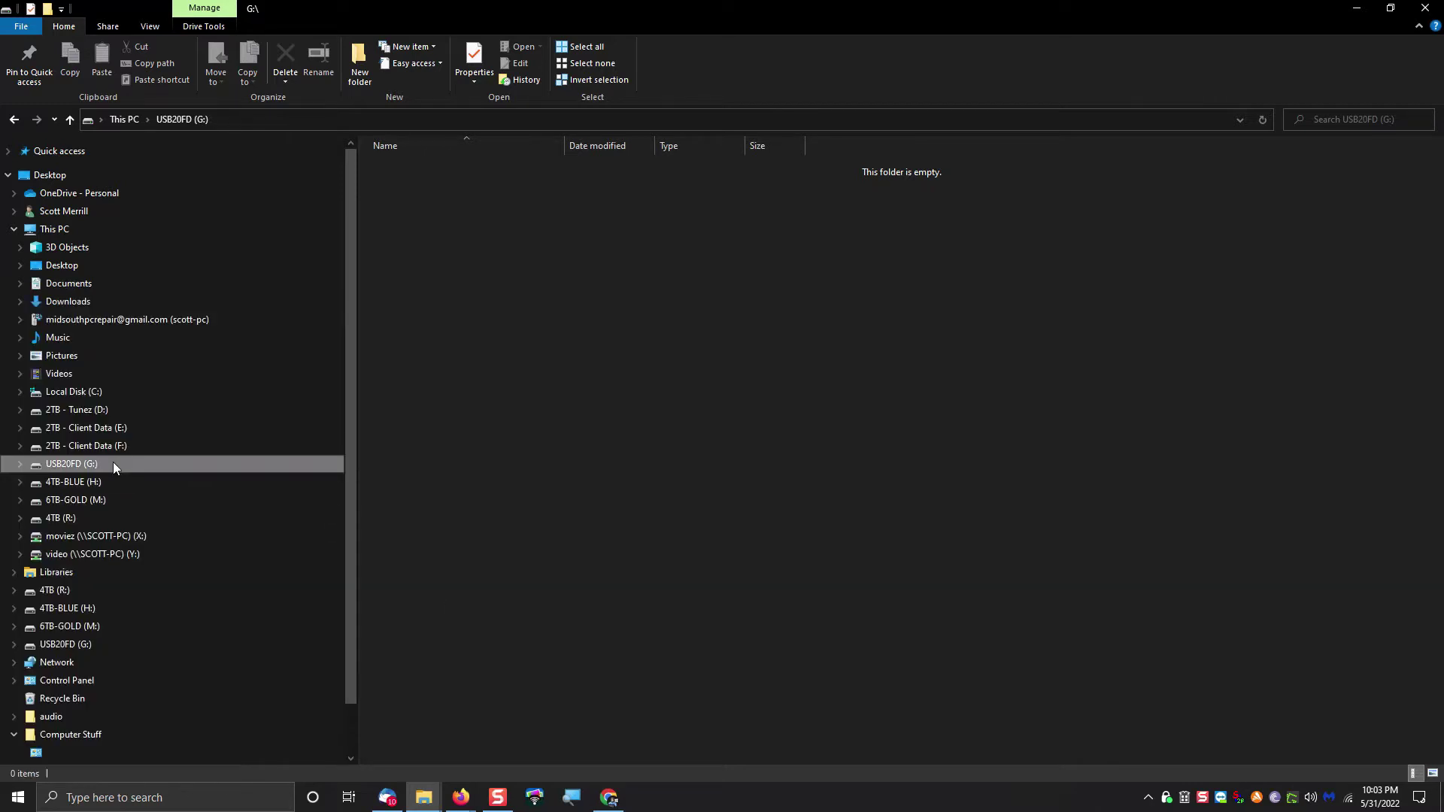
pyautogui.rightClick(113, 465)
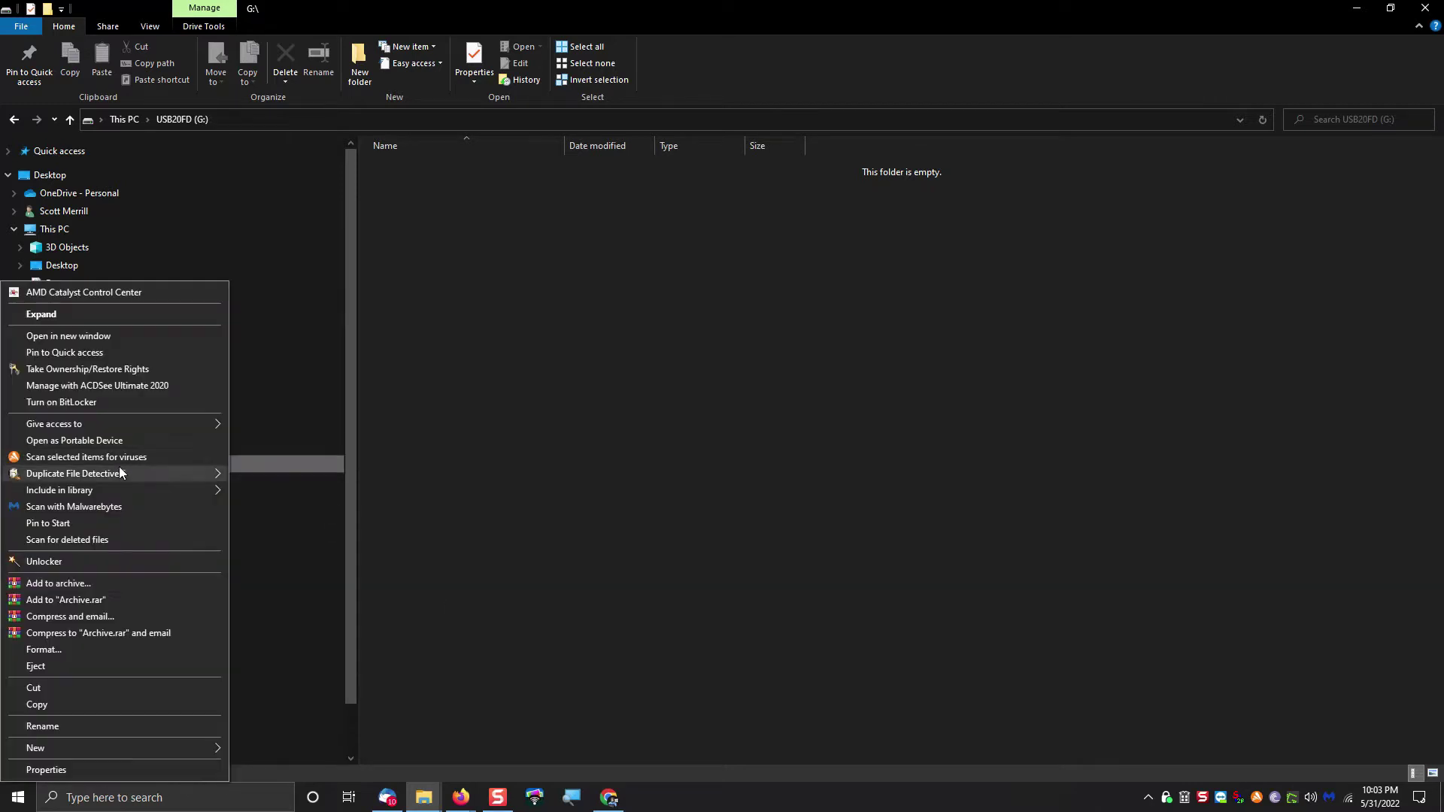
pyautogui.click(155, 770)
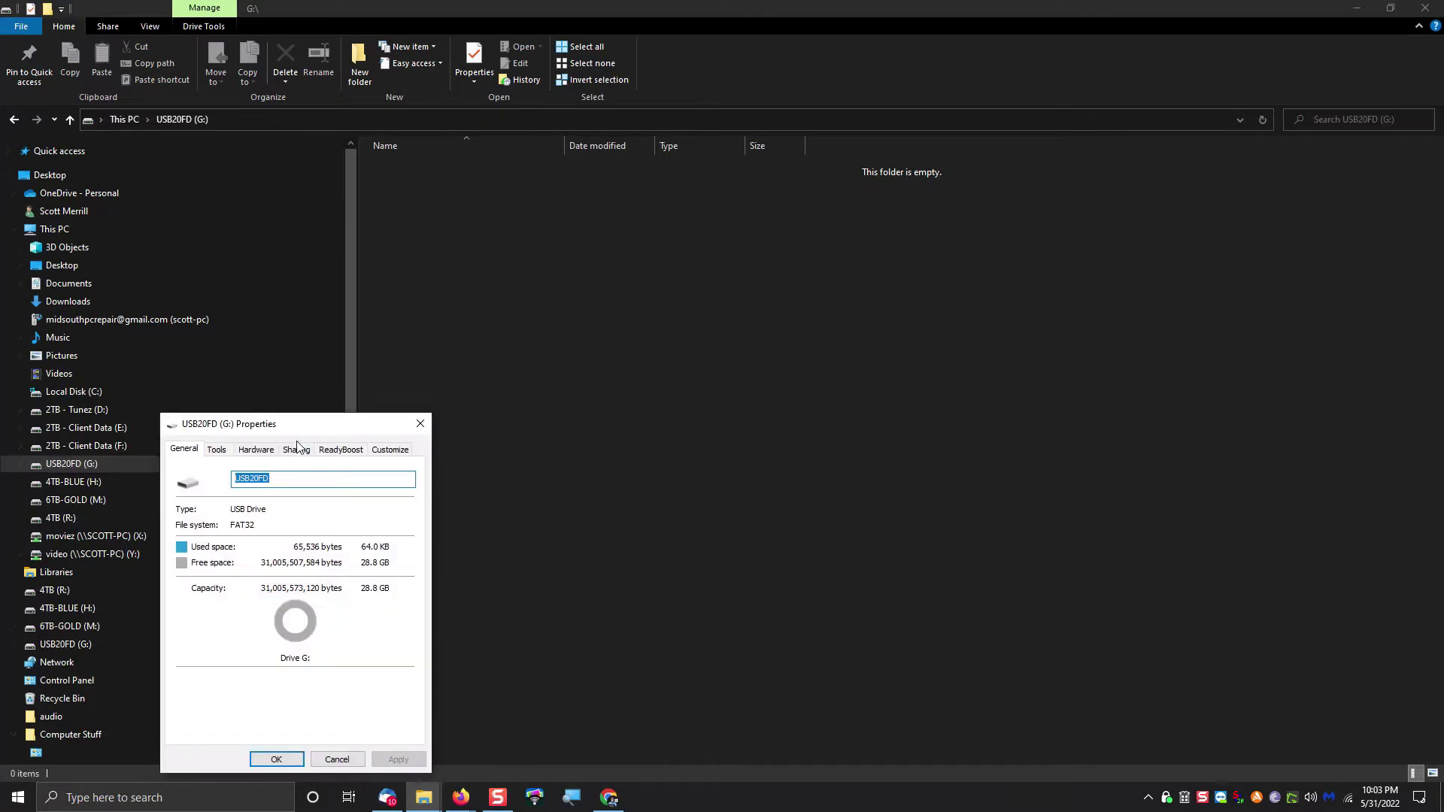
pyautogui.moveTo(299, 440); pyautogui.dragTo(379, 361)
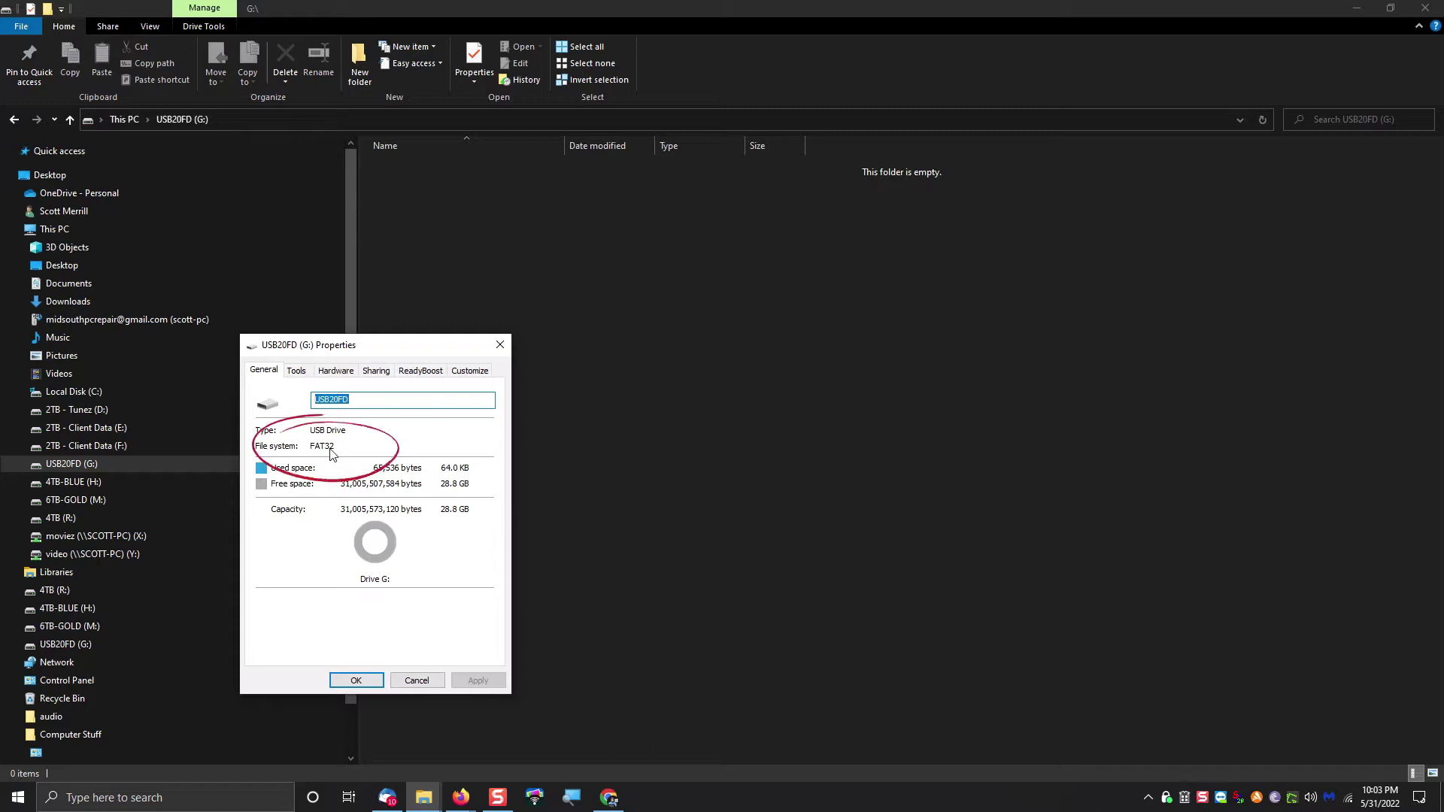
# Format USB20FD (G:) as exFAT with default allocation size and volume label STORAGE
pyautogui.press('Escape')
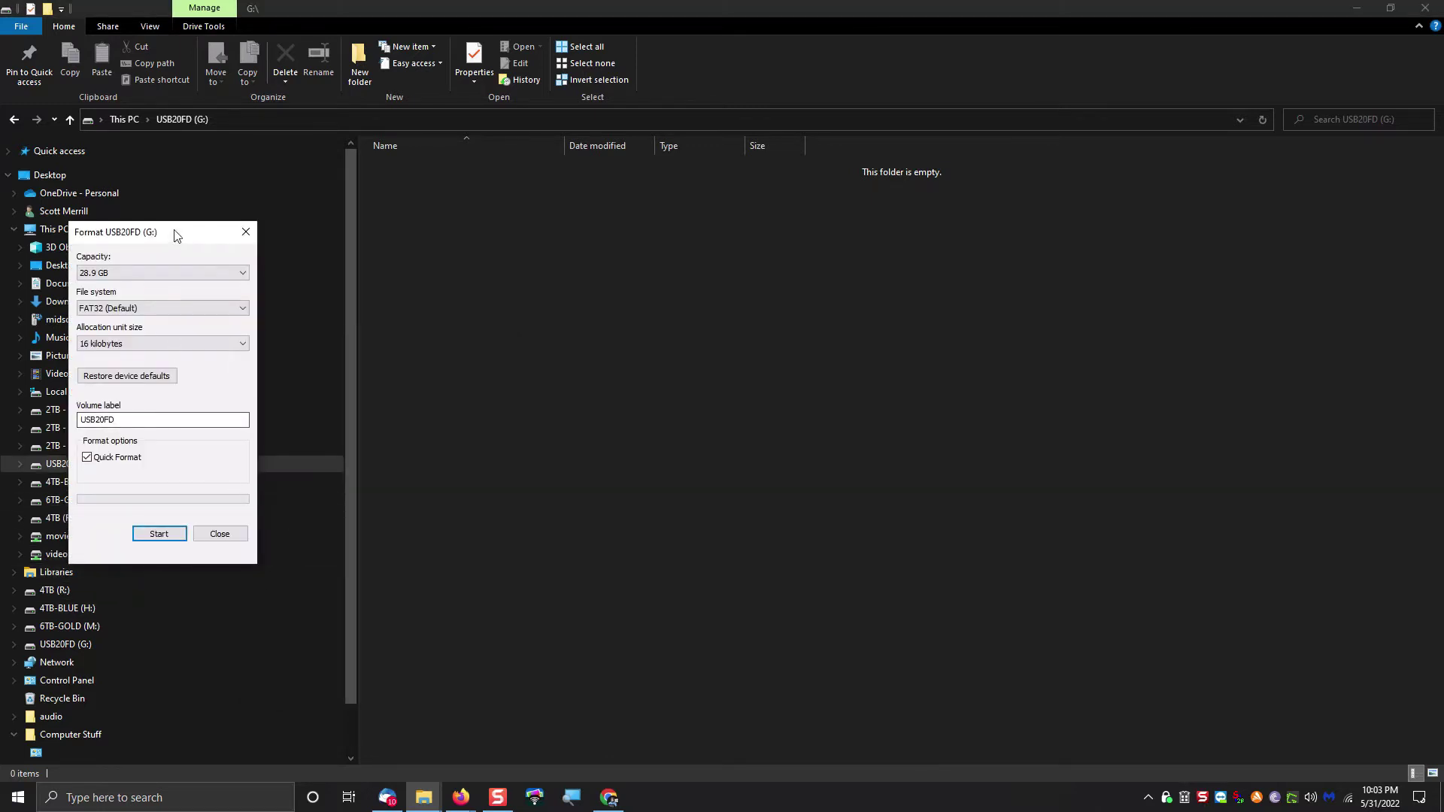
pyautogui.click(377, 335)
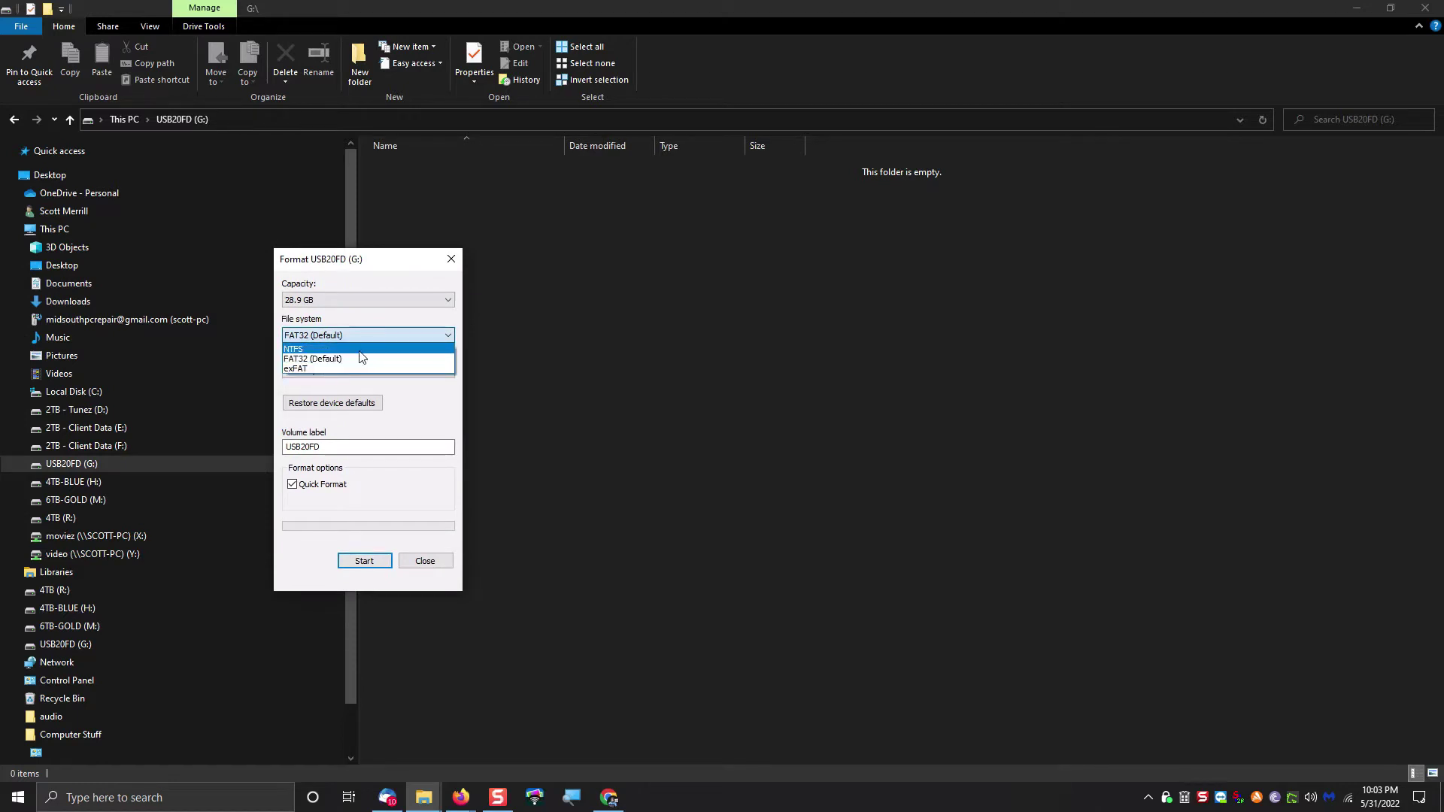
pyautogui.click(346, 368)
pyautogui.click(347, 372)
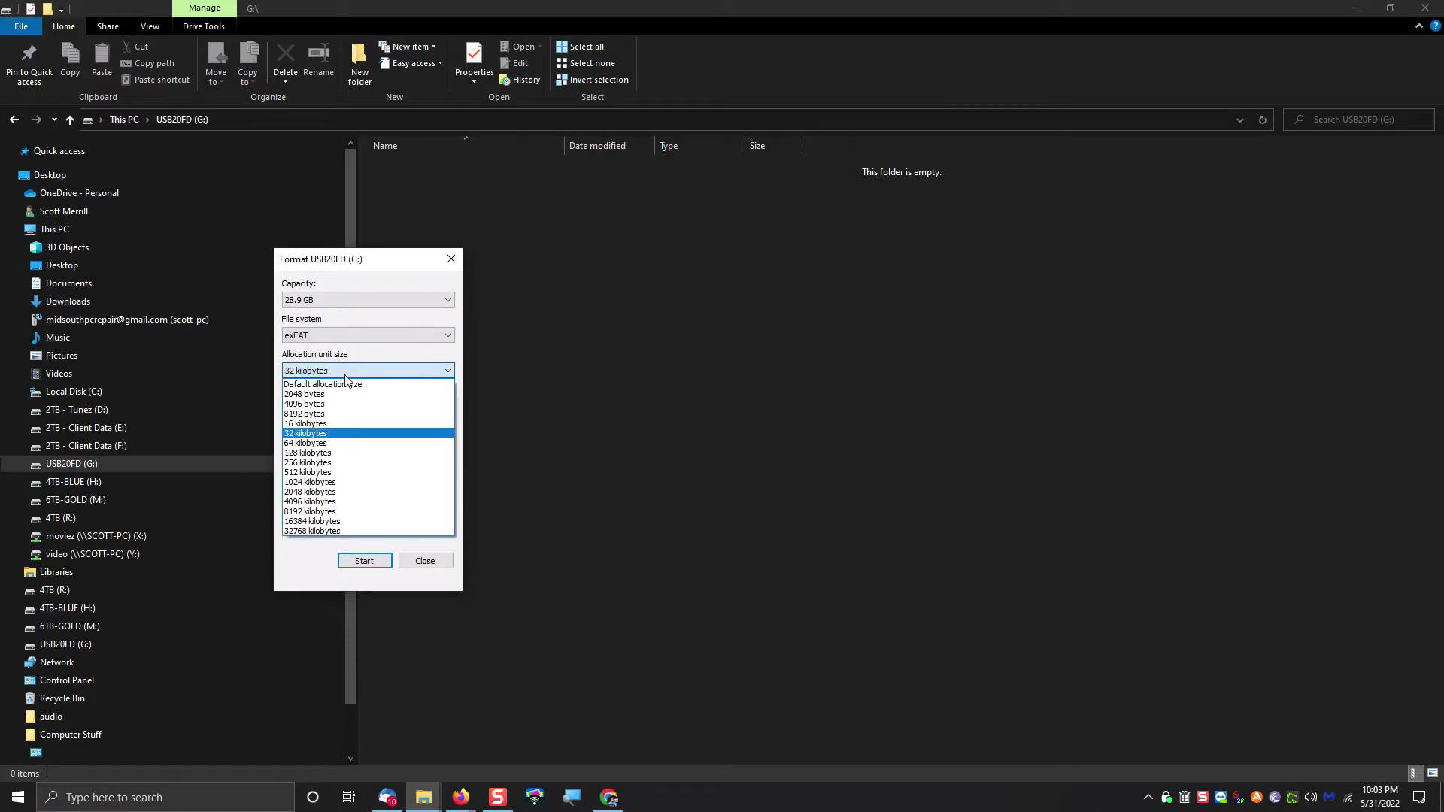
pyautogui.click(345, 384)
pyautogui.moveTo(421, 446); pyautogui.dragTo(275, 451)
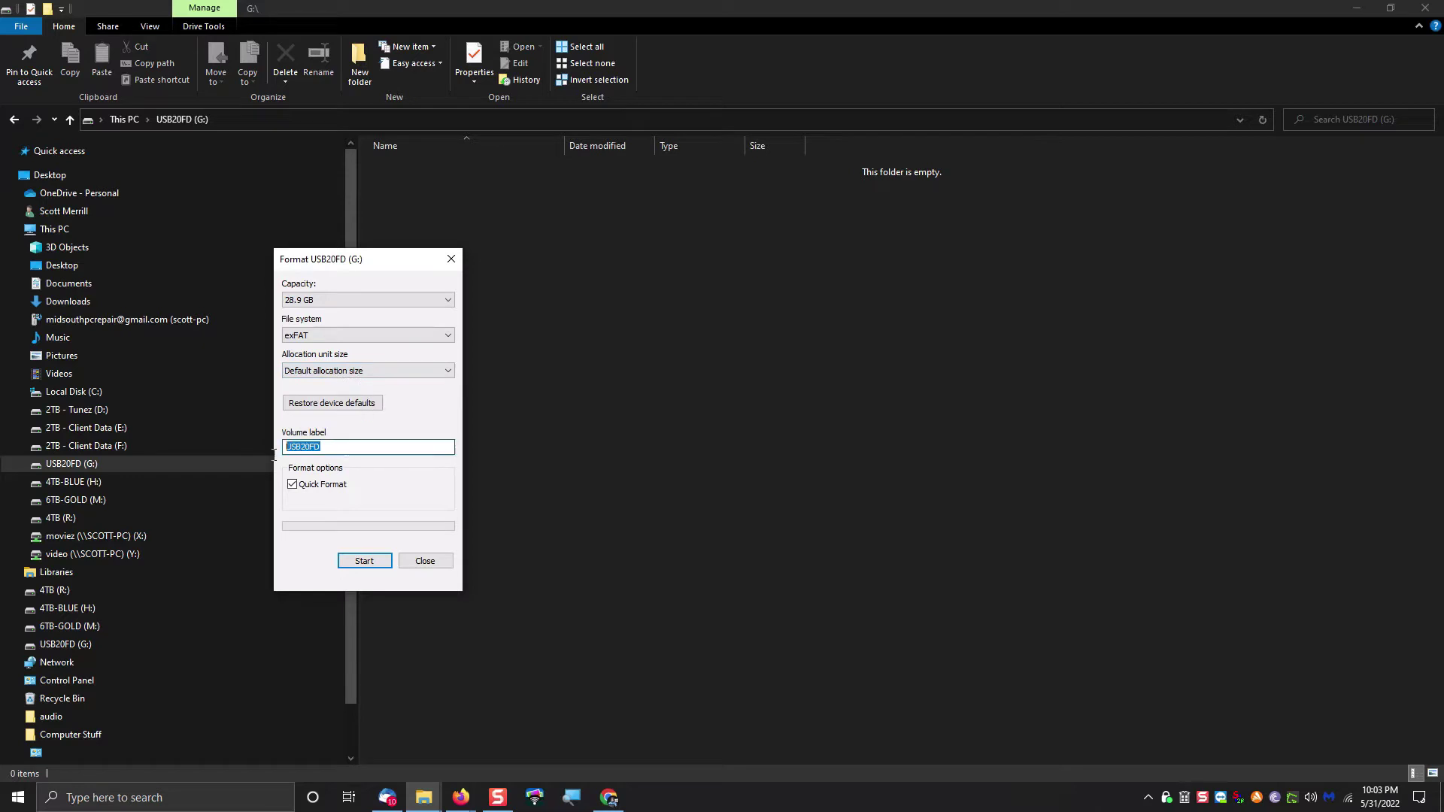
pyautogui.write('STORAGE')
pyautogui.click(385, 560)
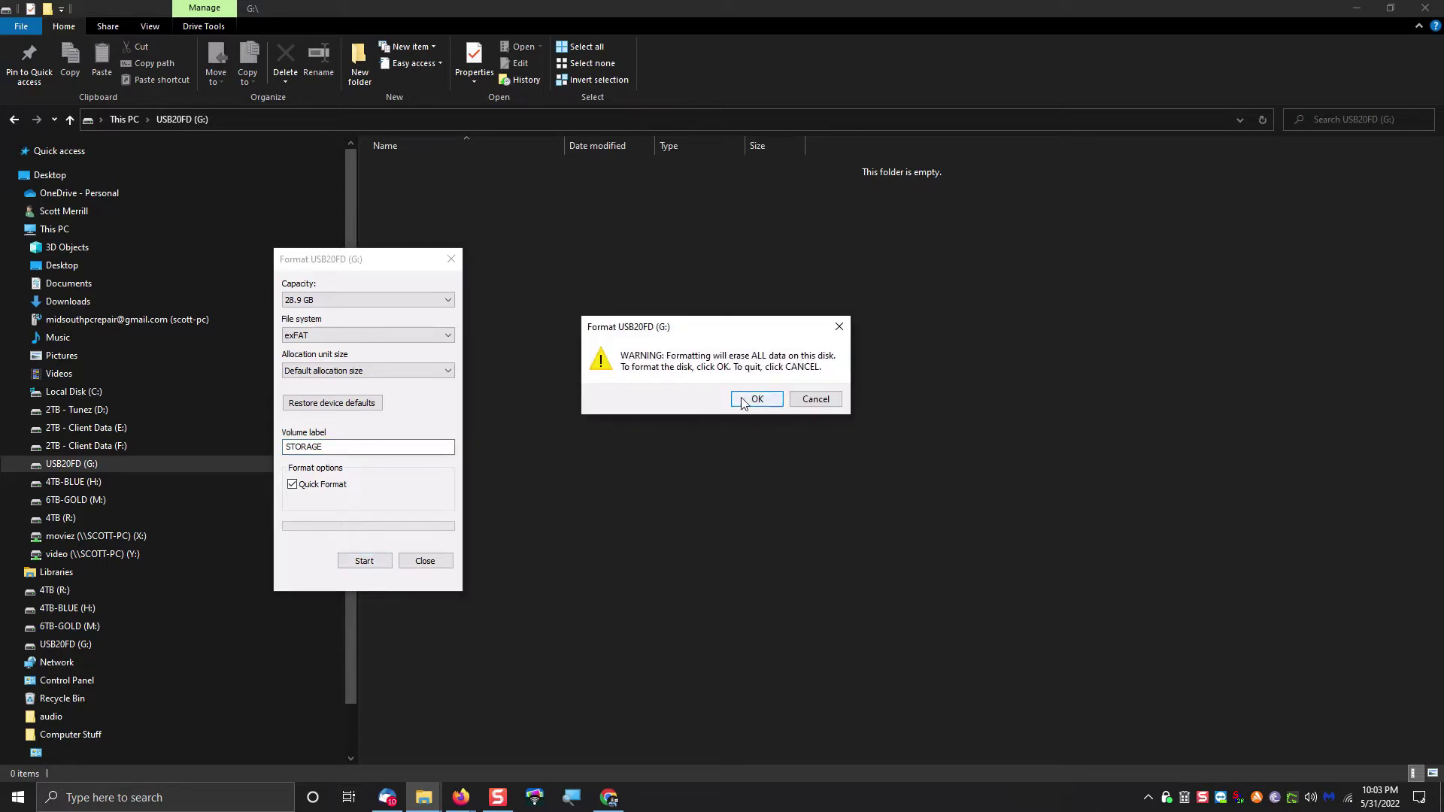
# Confirm the data-erase warning so G: finishes formatting, then close the Format window
pyautogui.click(742, 399)
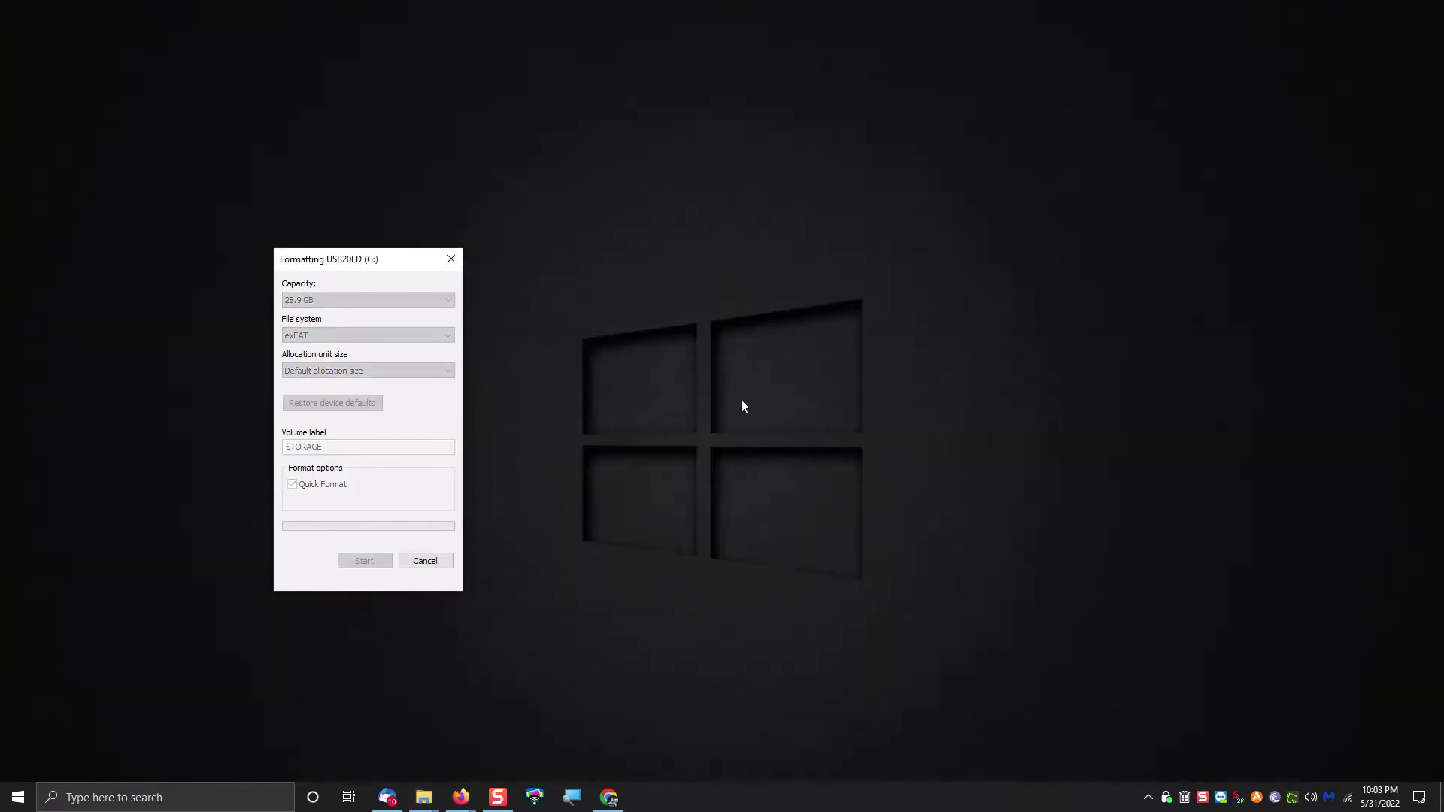
pyautogui.press('Return')
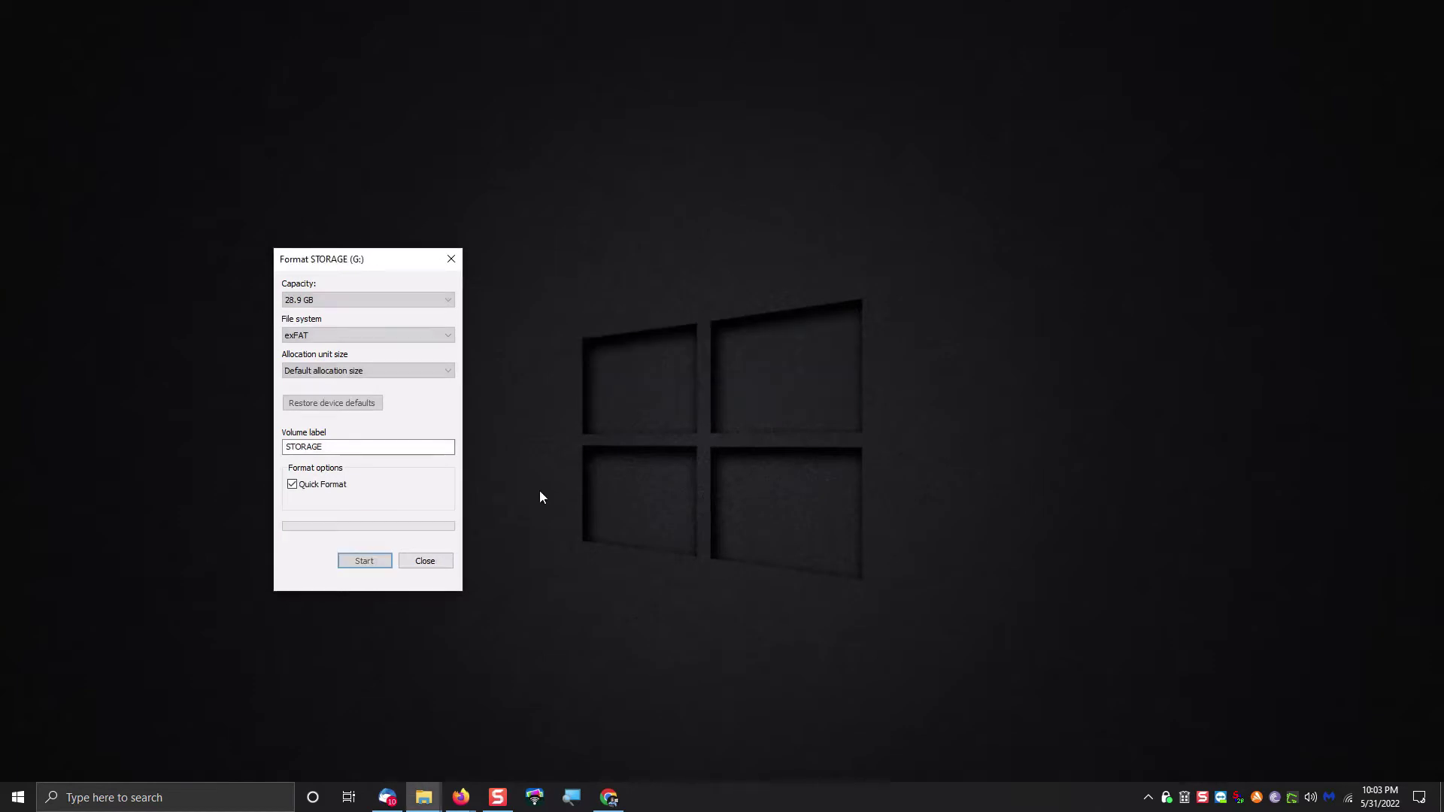
pyautogui.click(435, 564)
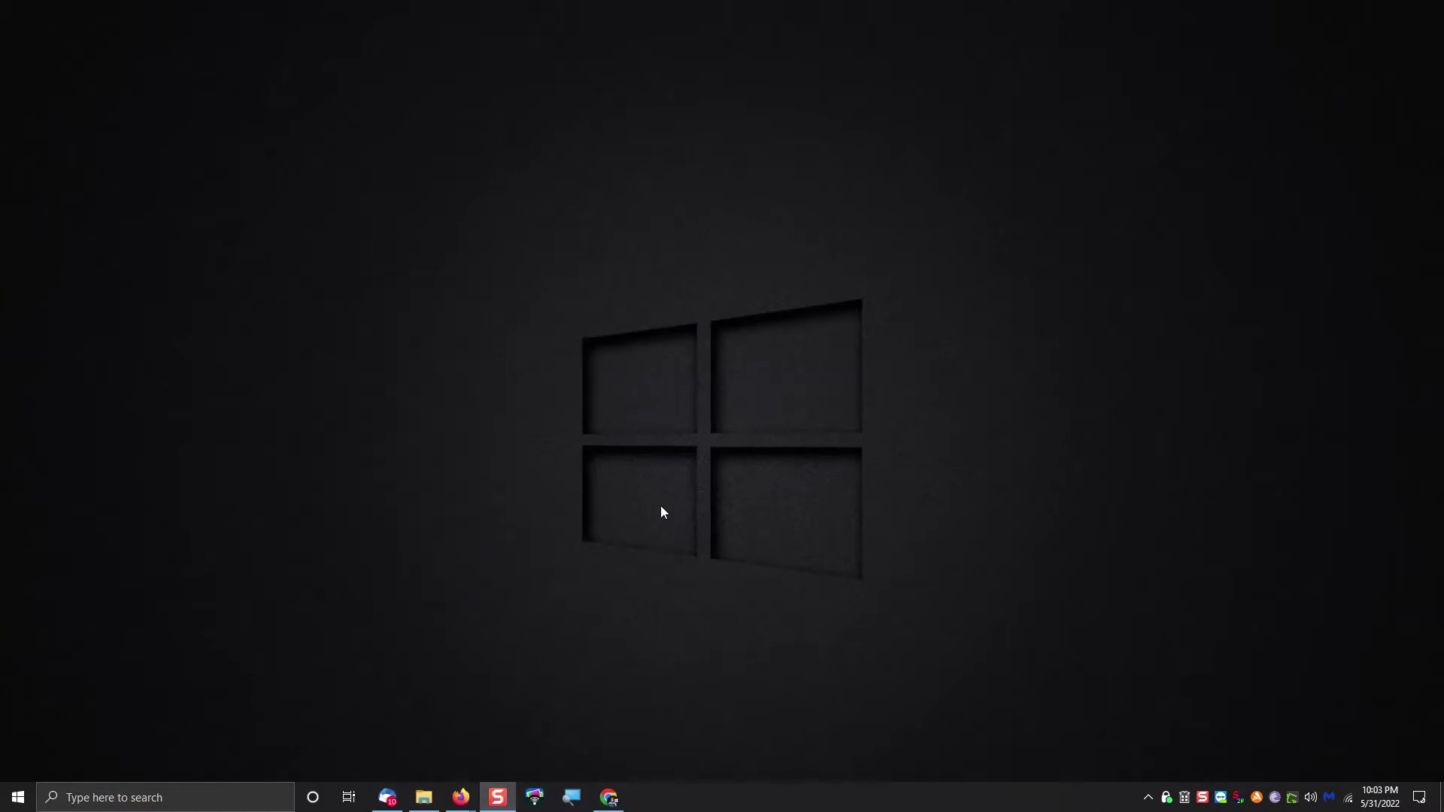
# Check the STORAGE (G:) drive's Properties in a new This PC window
pyautogui.press('super+e')
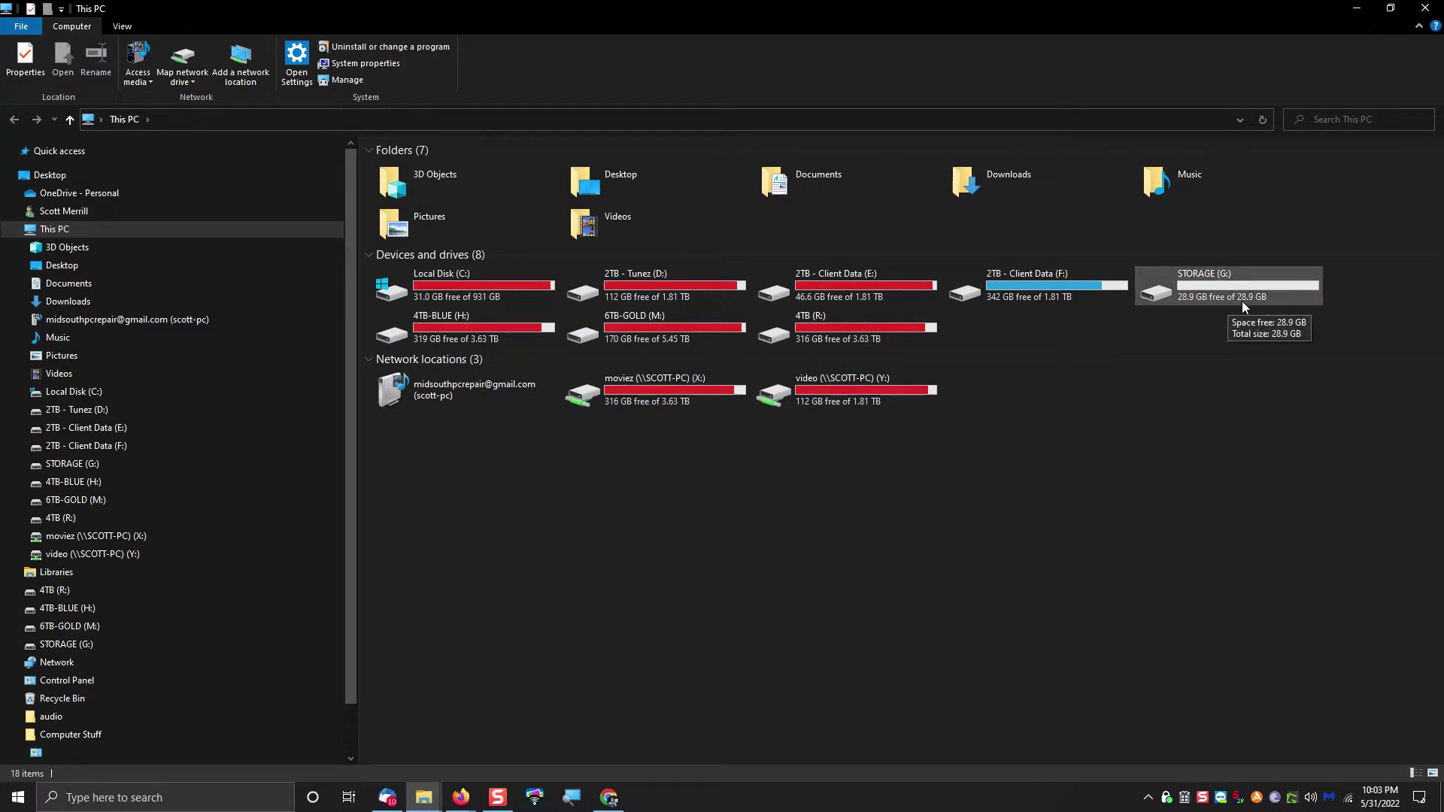
pyautogui.doubleClick(1242, 301)
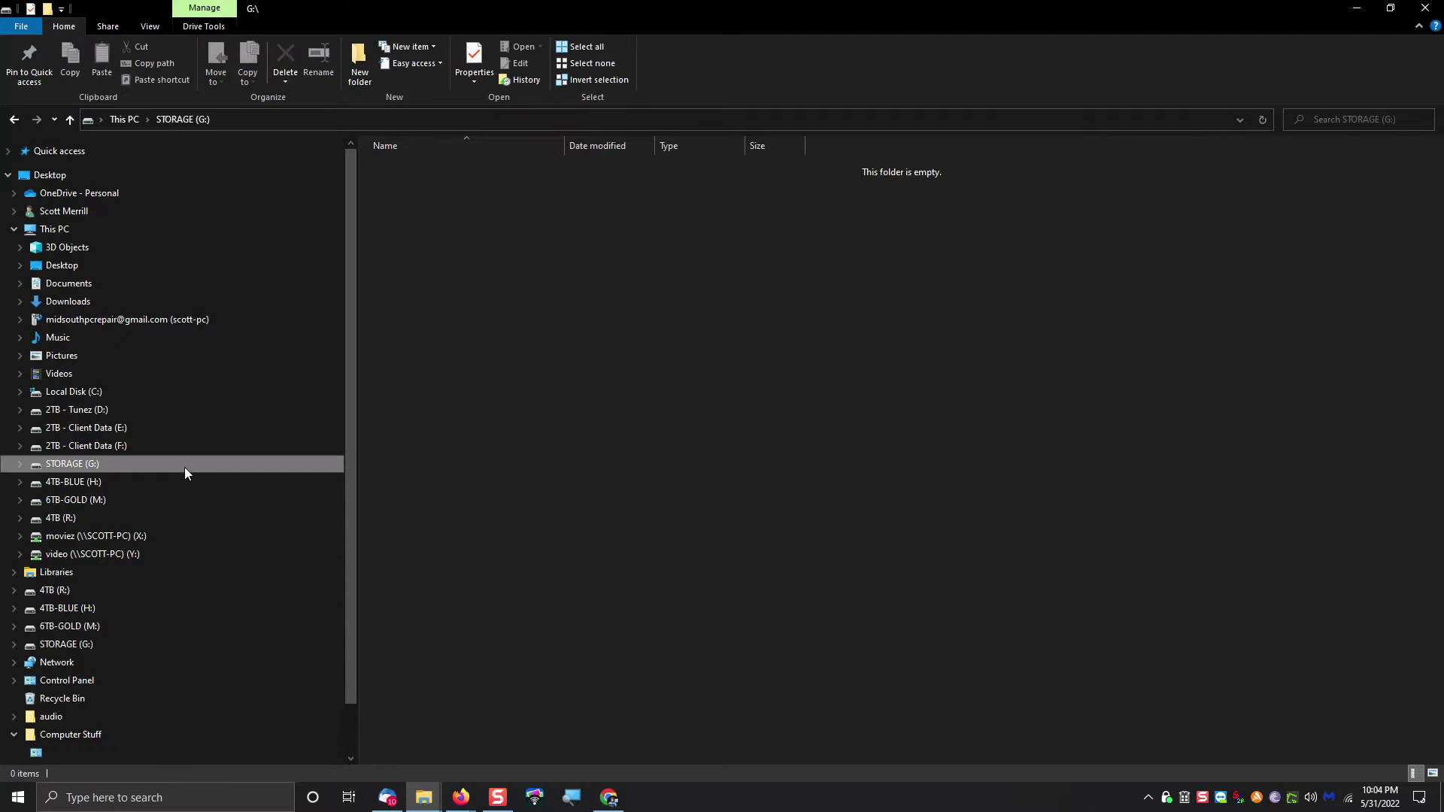
pyautogui.rightClick(97, 467)
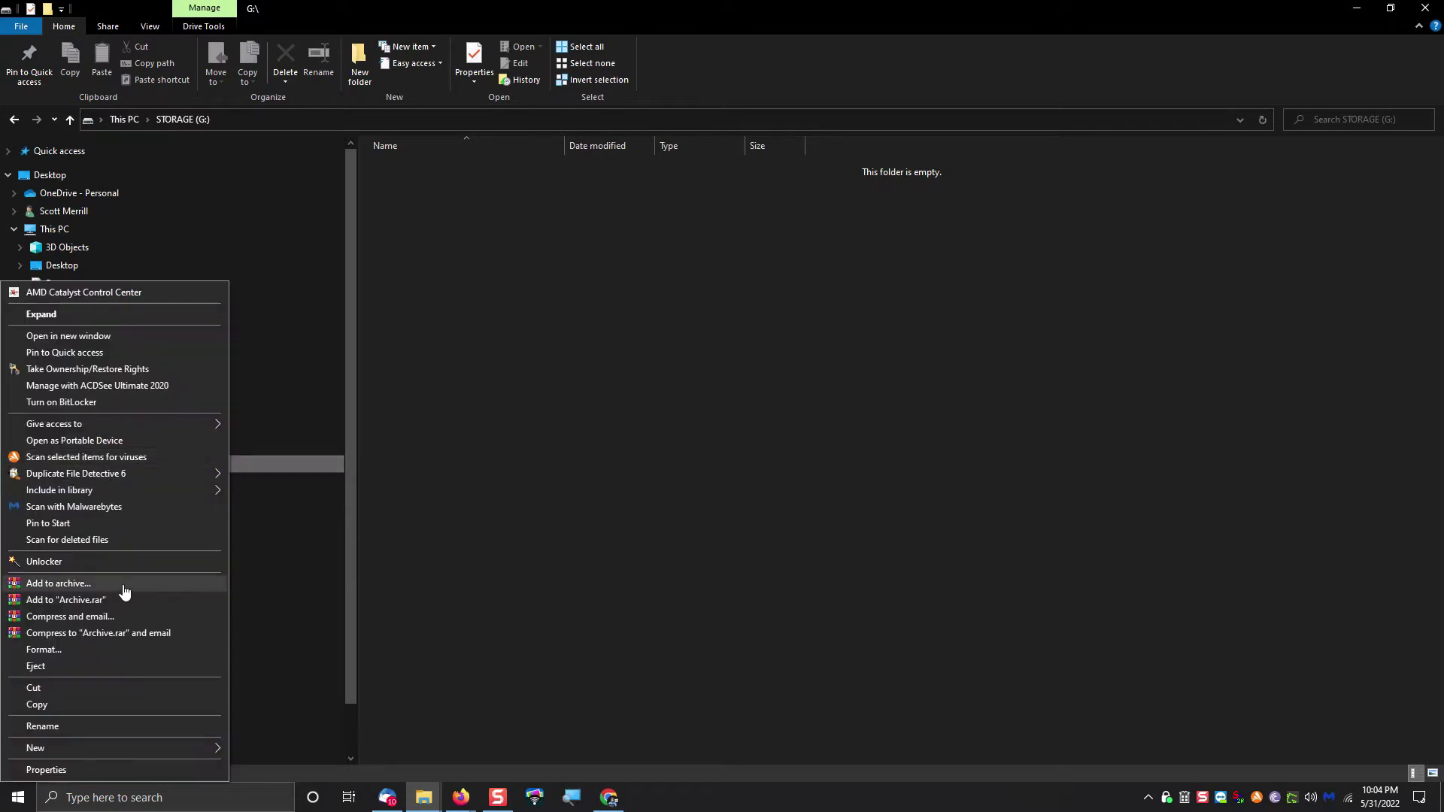
pyautogui.click(117, 764)
pyautogui.moveTo(353, 421); pyautogui.dragTo(442, 297)
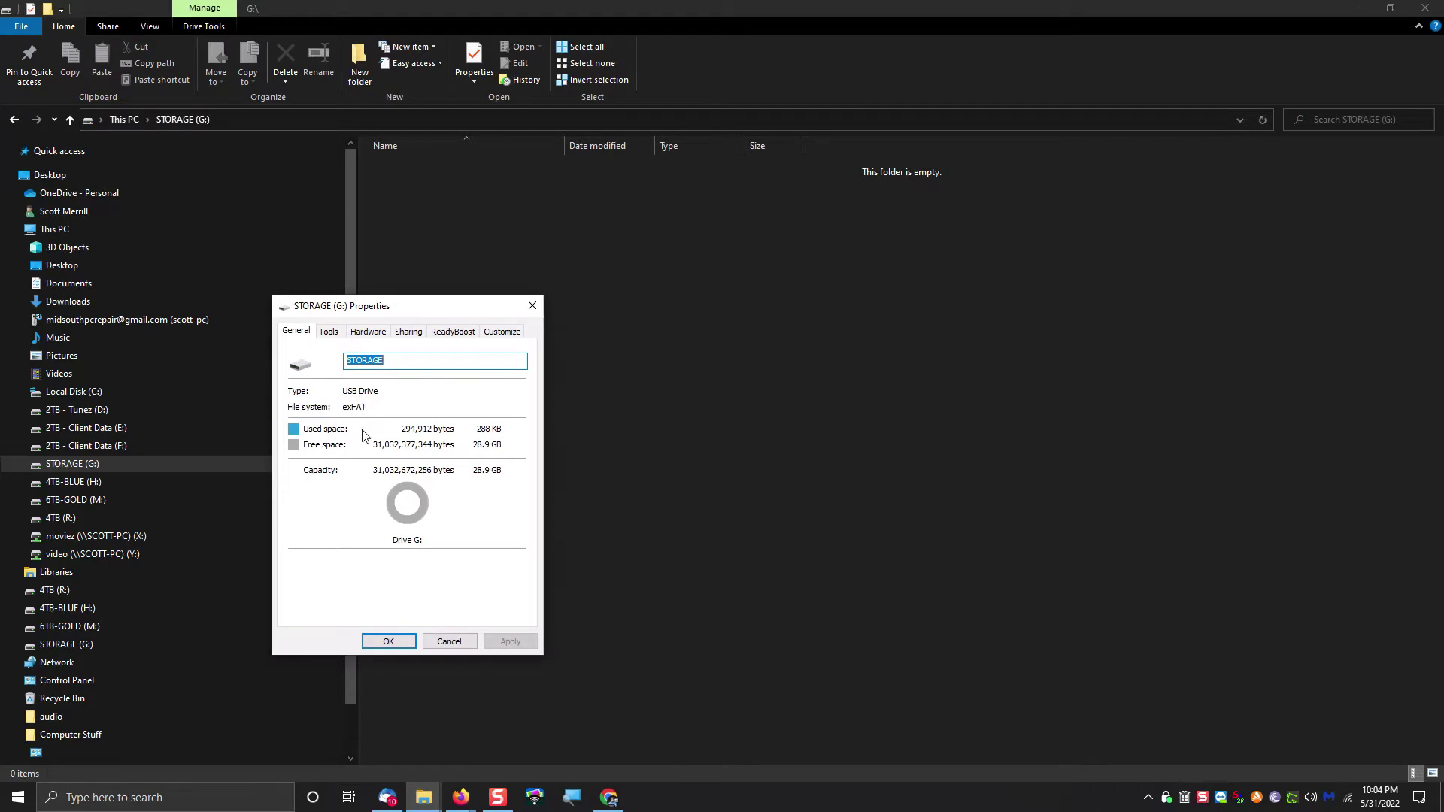
pyautogui.click(388, 641)
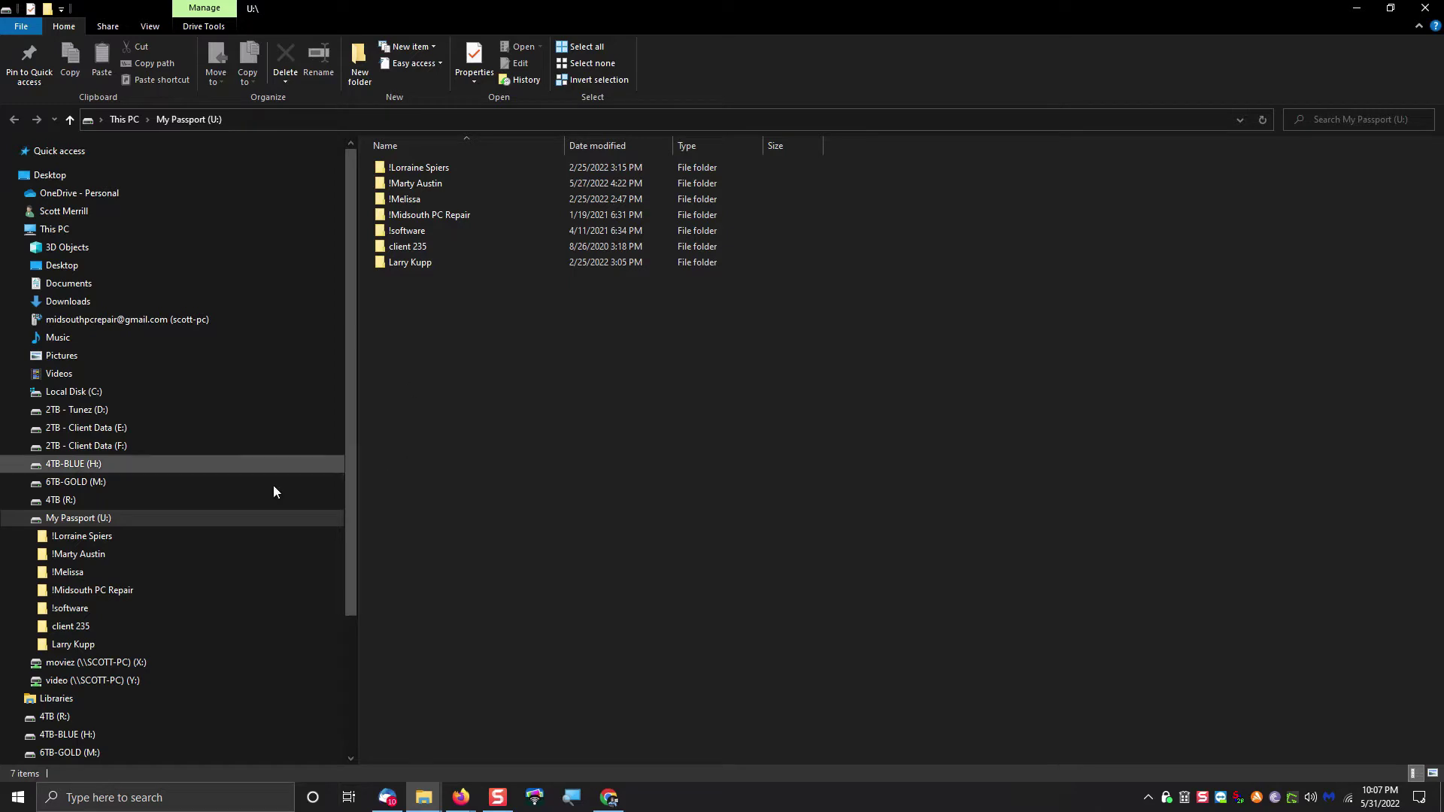
# View the My Passport (U:) drive's Properties and close them without changes
pyautogui.click(67, 236)
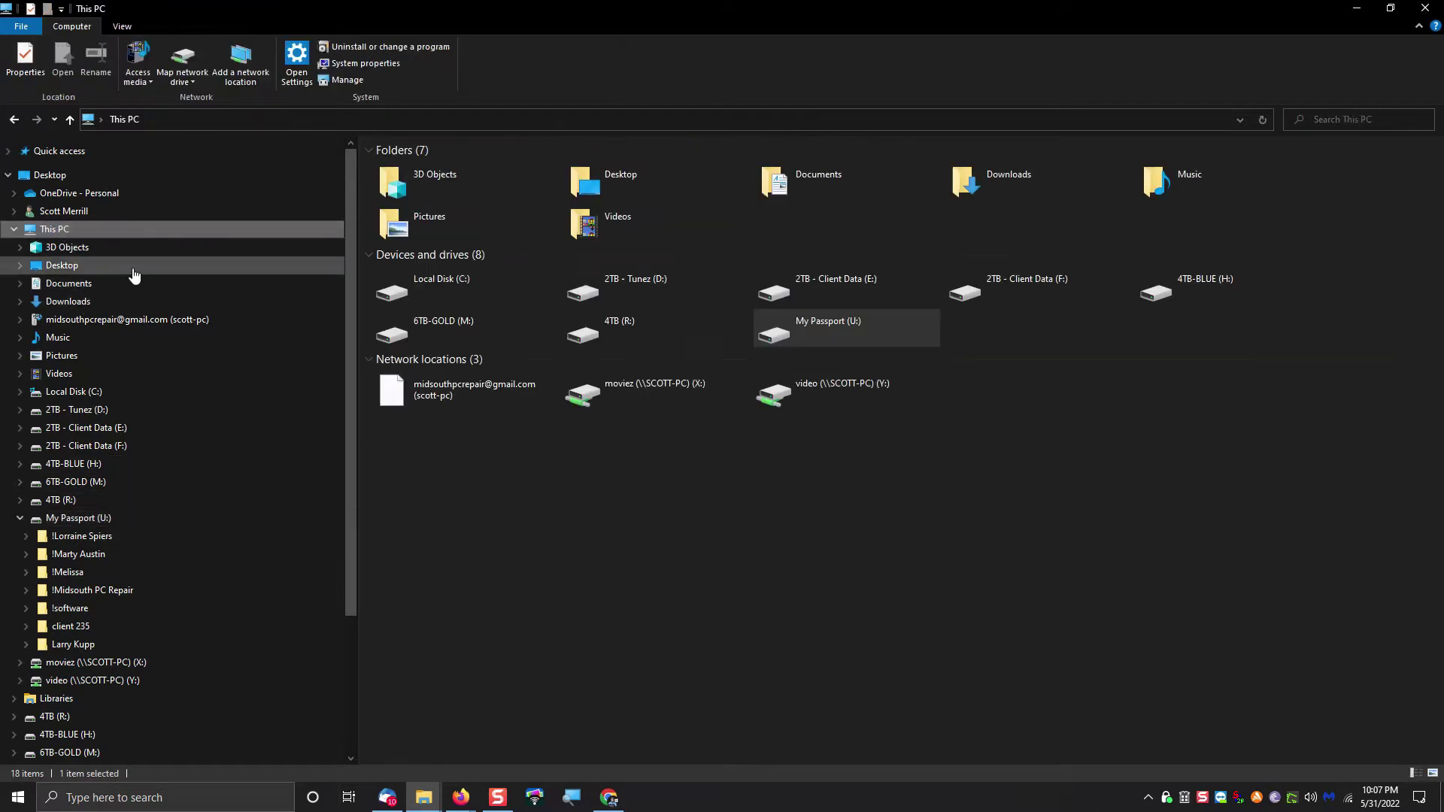
pyautogui.click(888, 329)
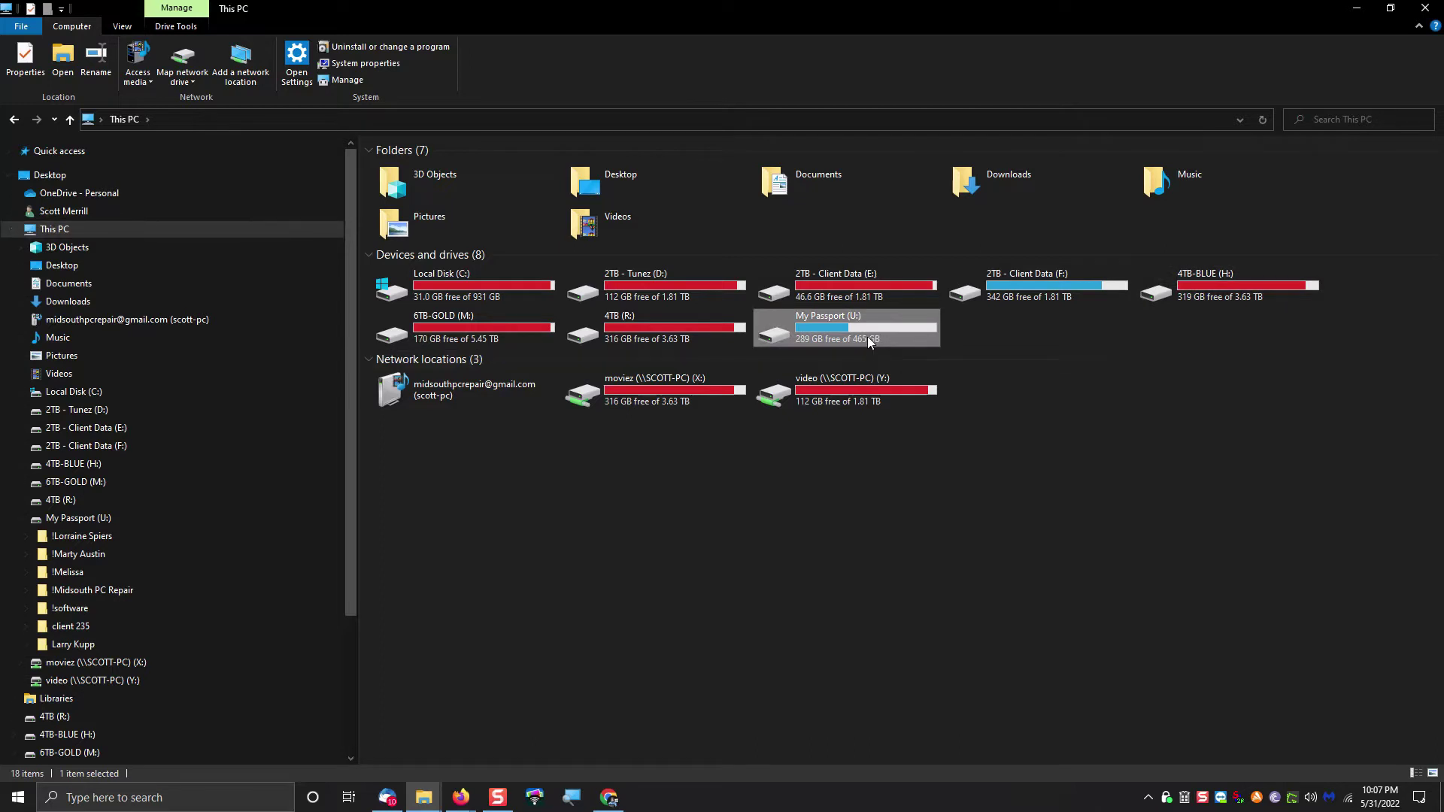
pyautogui.click(105, 519)
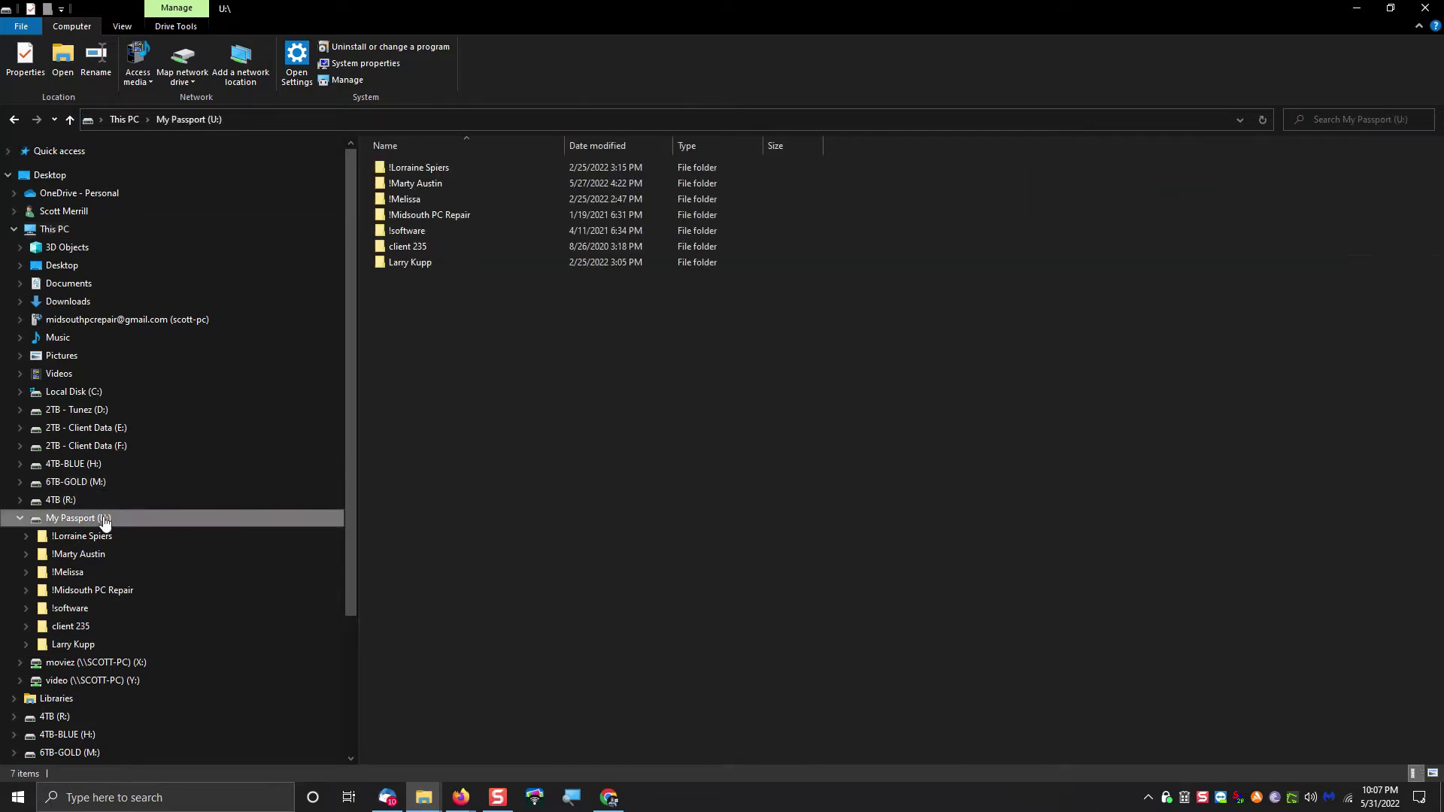
pyautogui.rightClick(104, 519)
pyautogui.click(156, 502)
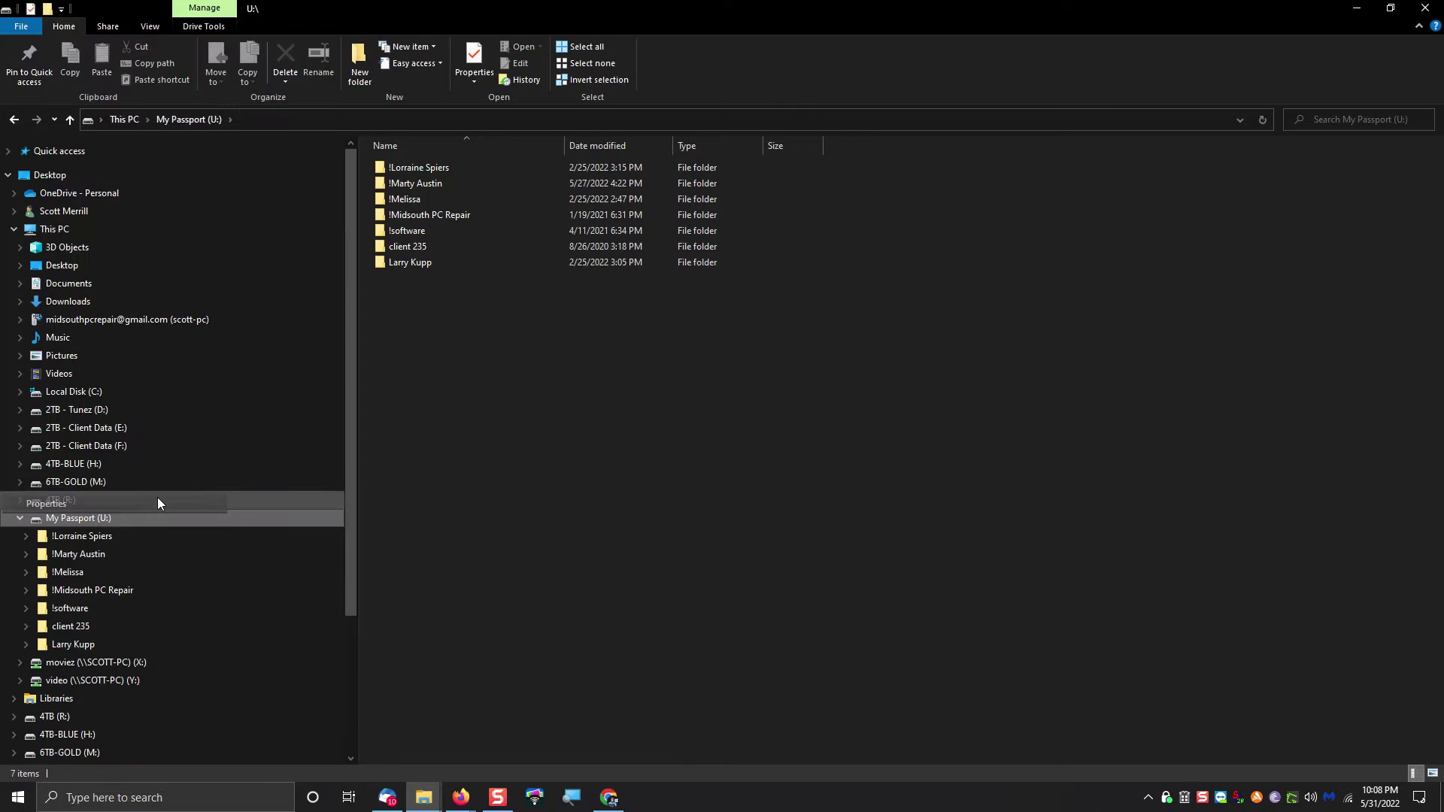
pyautogui.moveTo(326, 417); pyautogui.dragTo(555, 331)
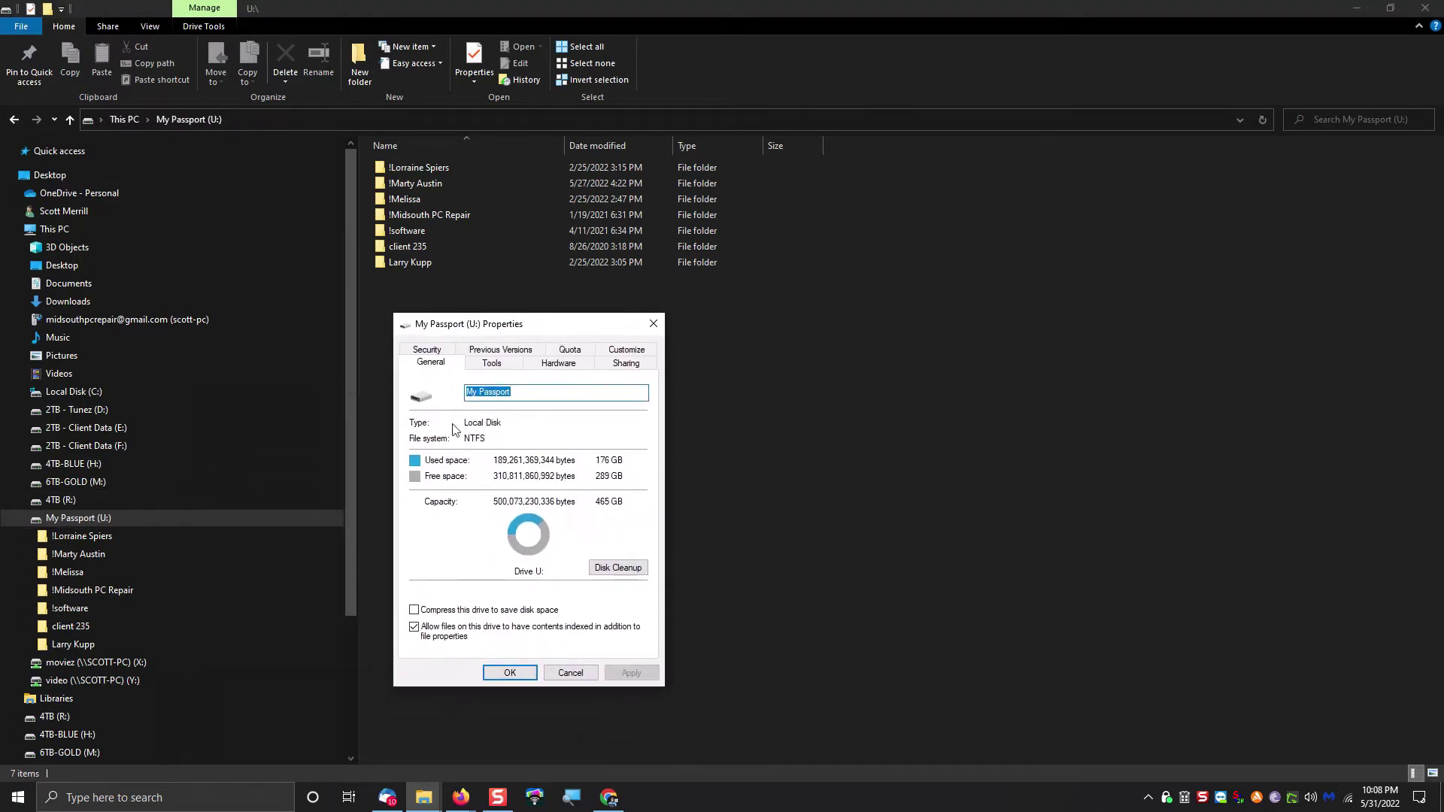
pyautogui.click(568, 671)
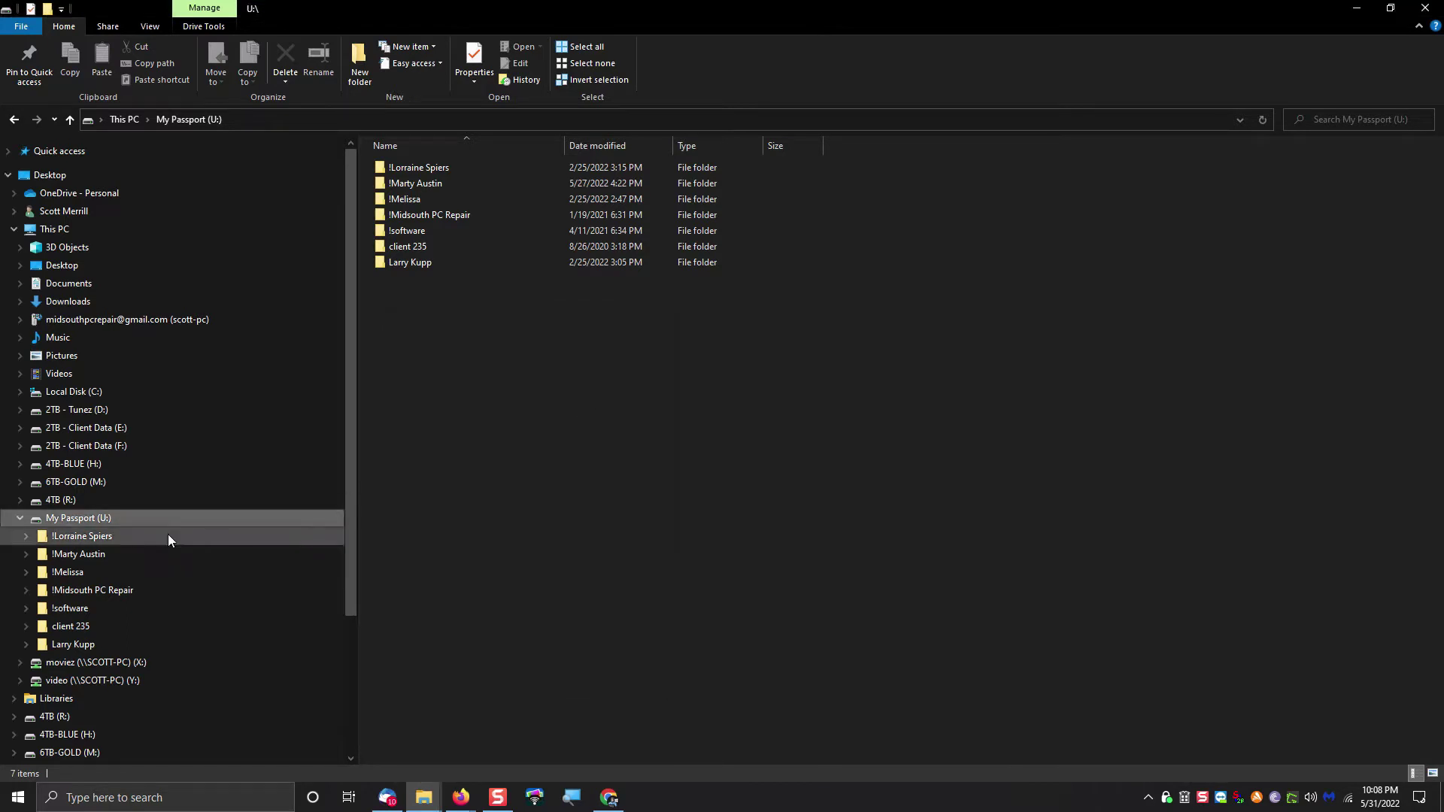
# Check the Format settings for My Passport (U:), then search Windows for 'aome'
pyautogui.rightClick(104, 527)
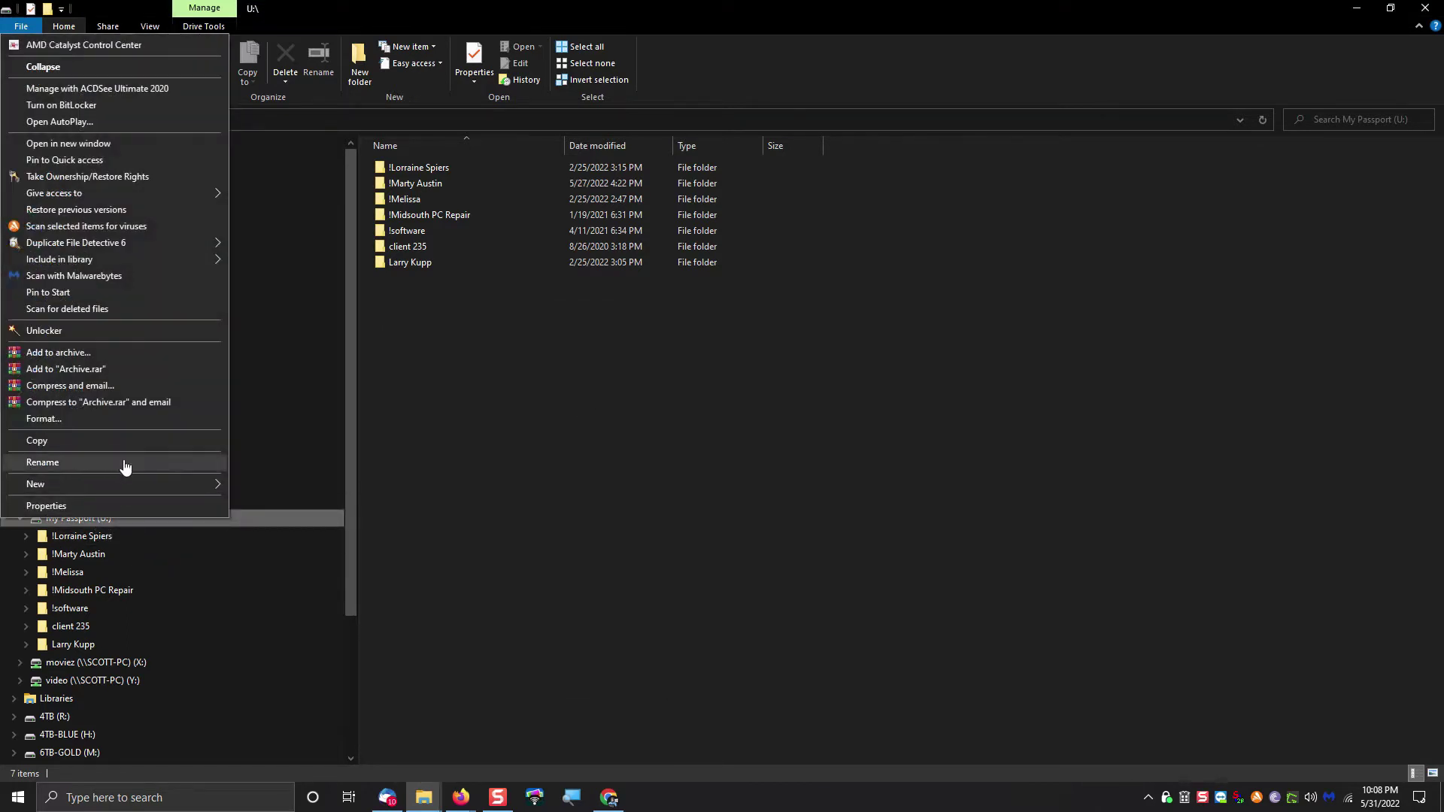
pyautogui.click(129, 424)
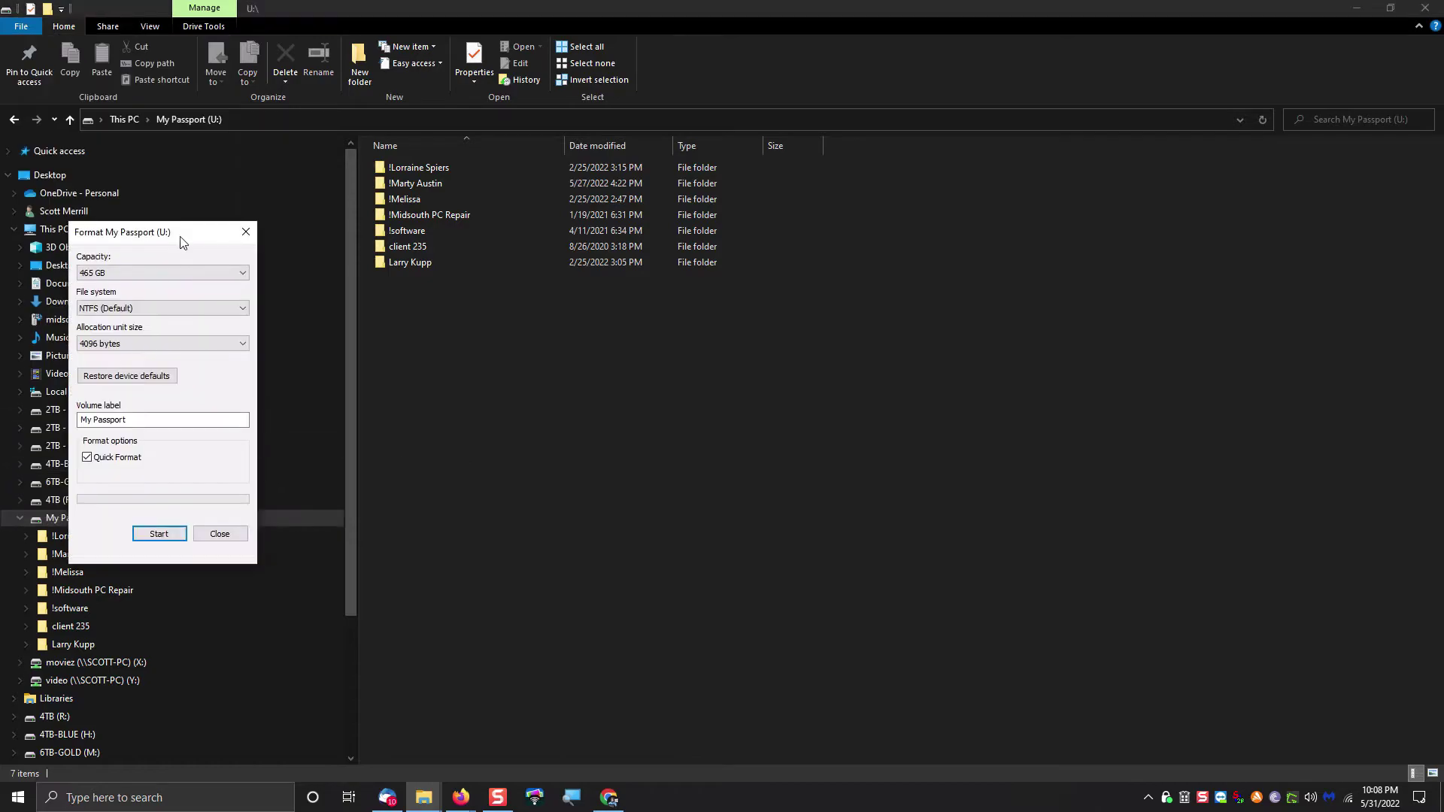
pyautogui.moveTo(181, 242); pyautogui.dragTo(567, 319)
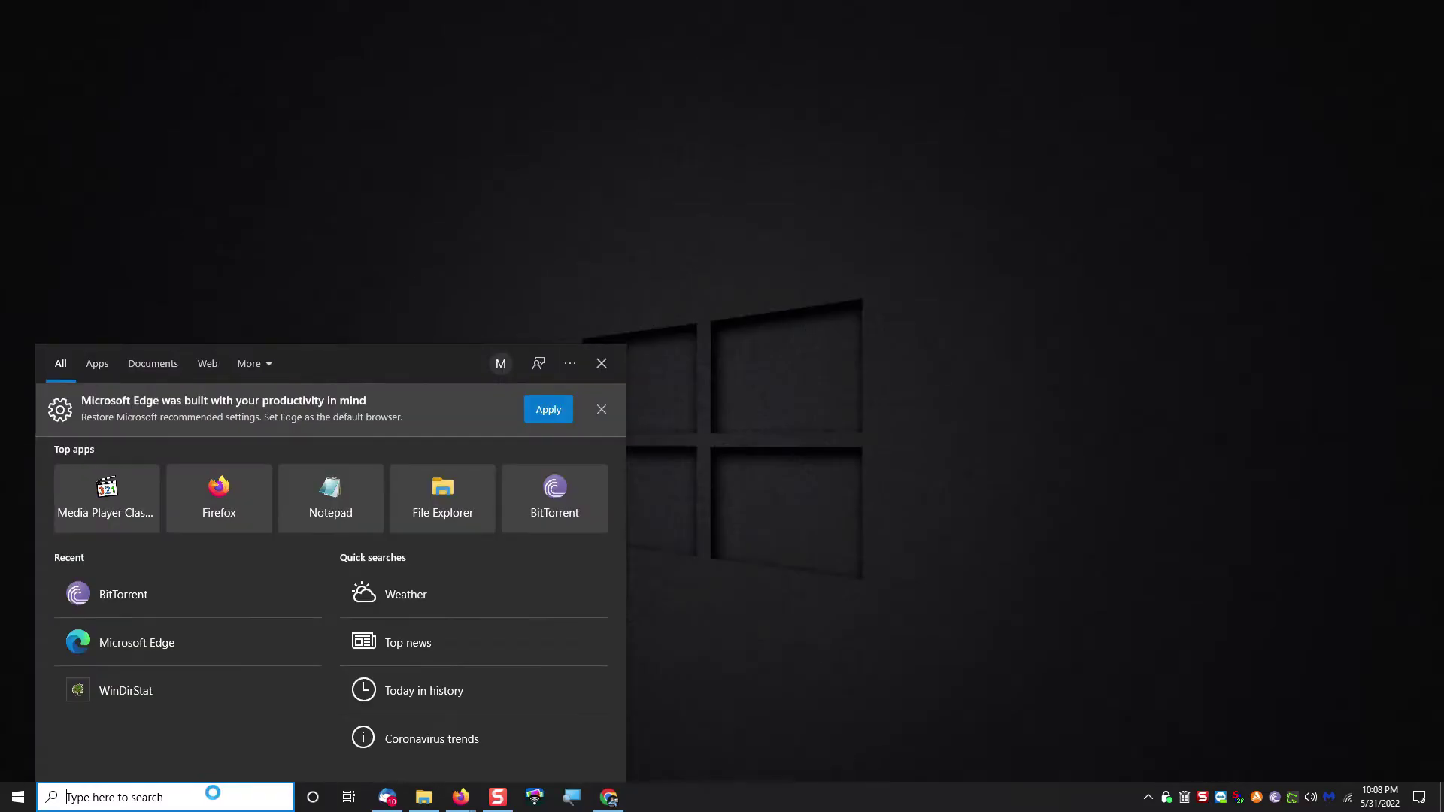
pyautogui.write('aome')
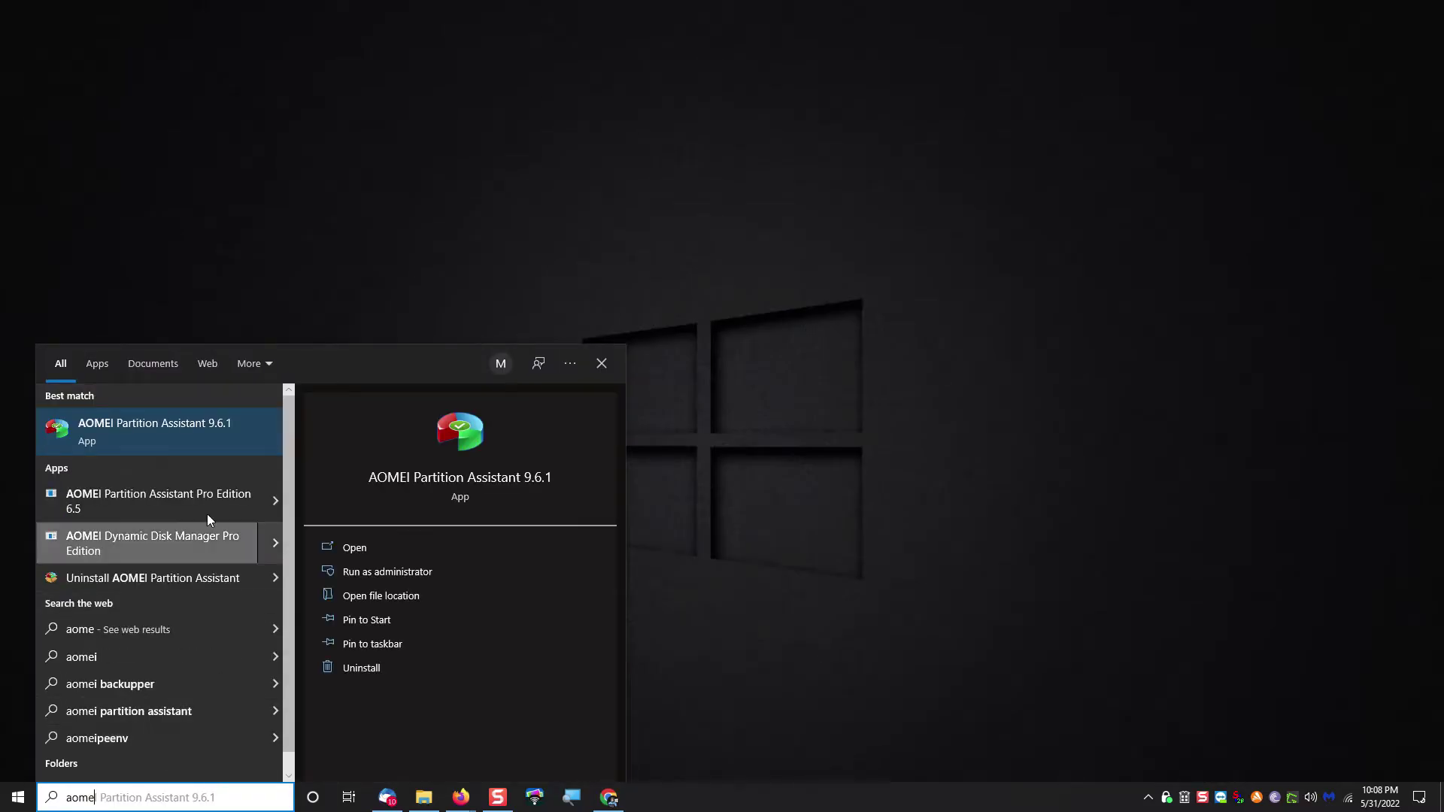
# Launch AOMEI Partition Assistant 9.6.1 and dismiss the Check for updates notice
pyautogui.click(200, 441)
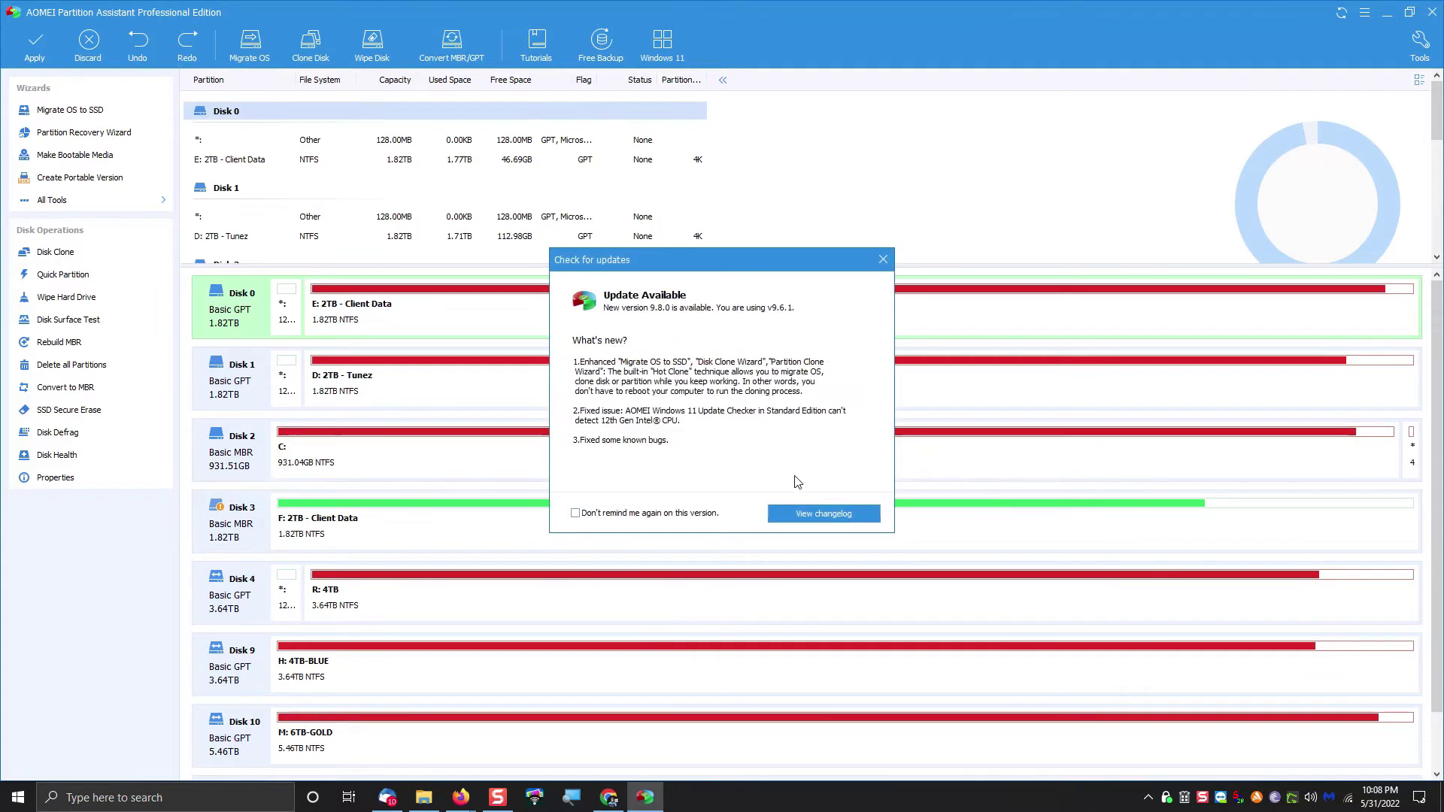
pyautogui.click(882, 260)
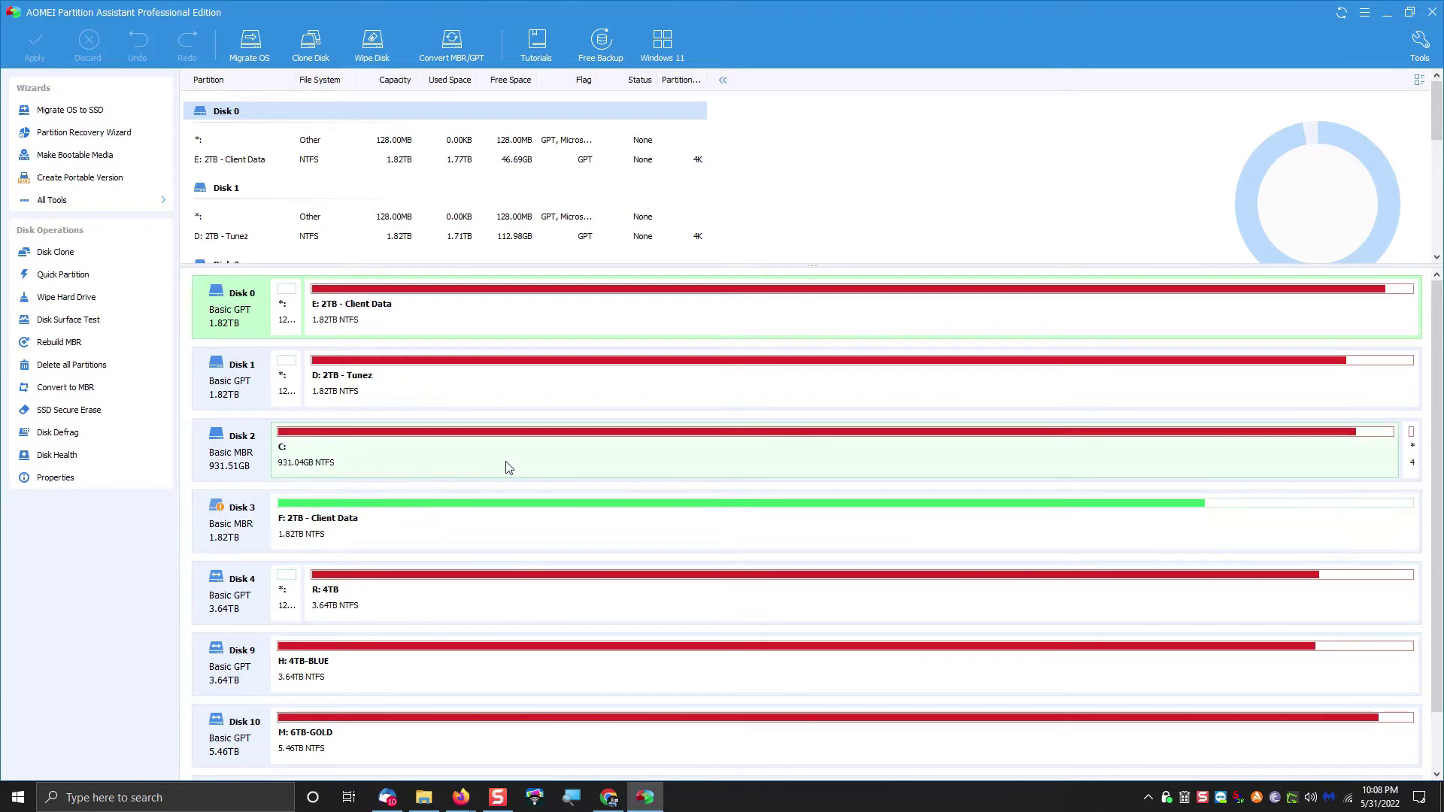
# Select U: My Passport, the 465.73GB NTFS partition on Disk 11, and view its operations
pyautogui.moveTo(1435, 124); pyautogui.dragTo(1440, 246)
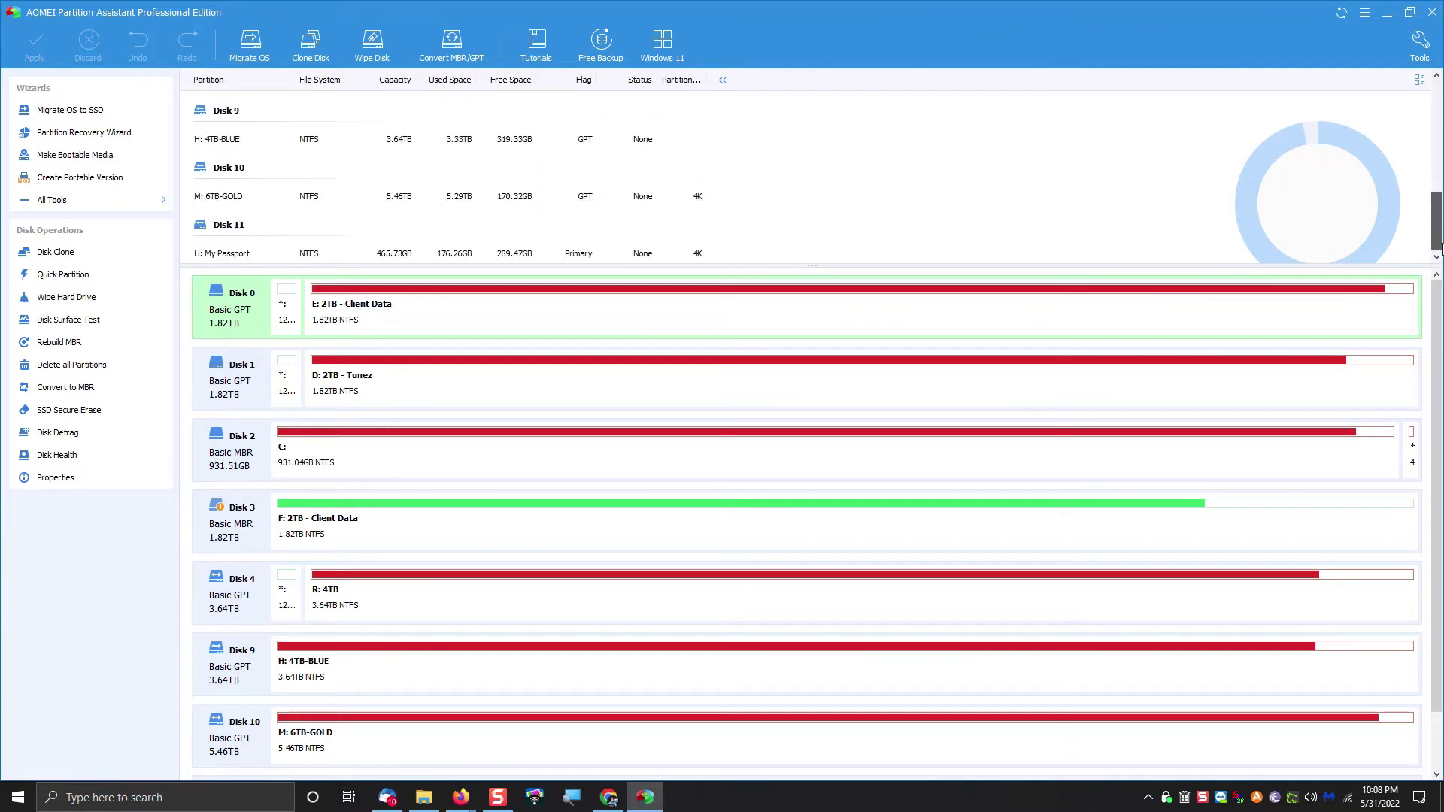
pyautogui.click(269, 254)
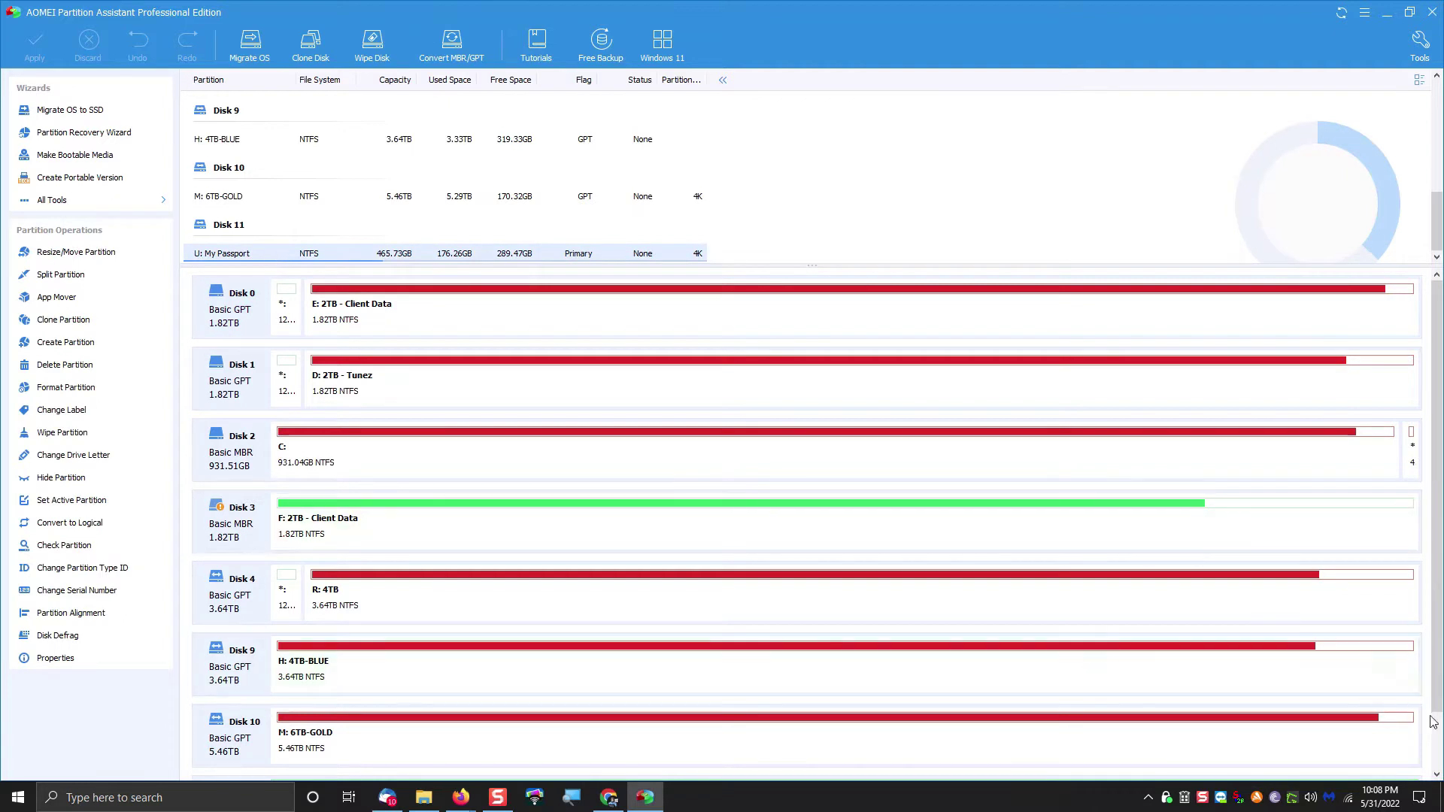
pyautogui.moveTo(1438, 686); pyautogui.dragTo(1439, 737)
pyautogui.rightClick(391, 738)
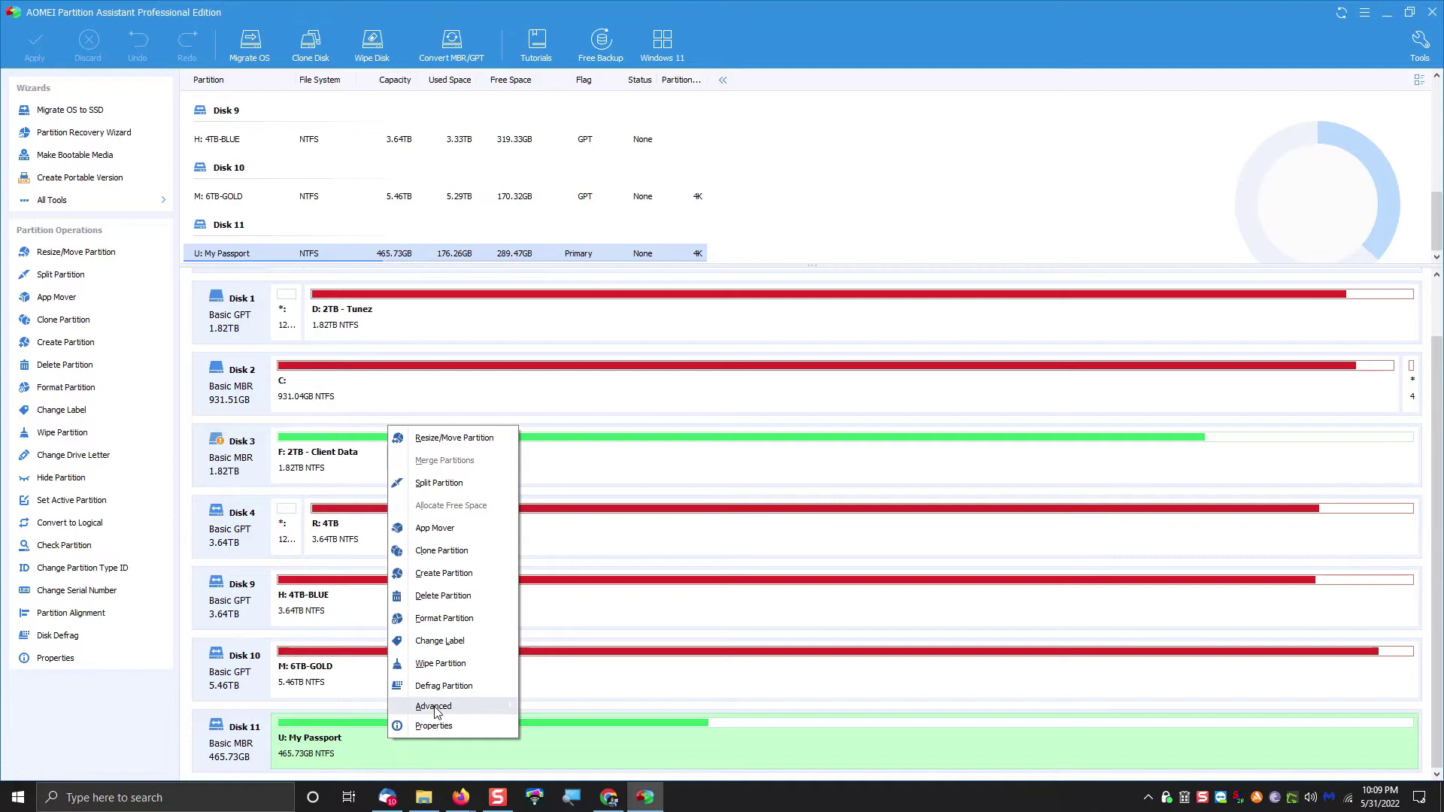
pyautogui.moveTo(438, 712)
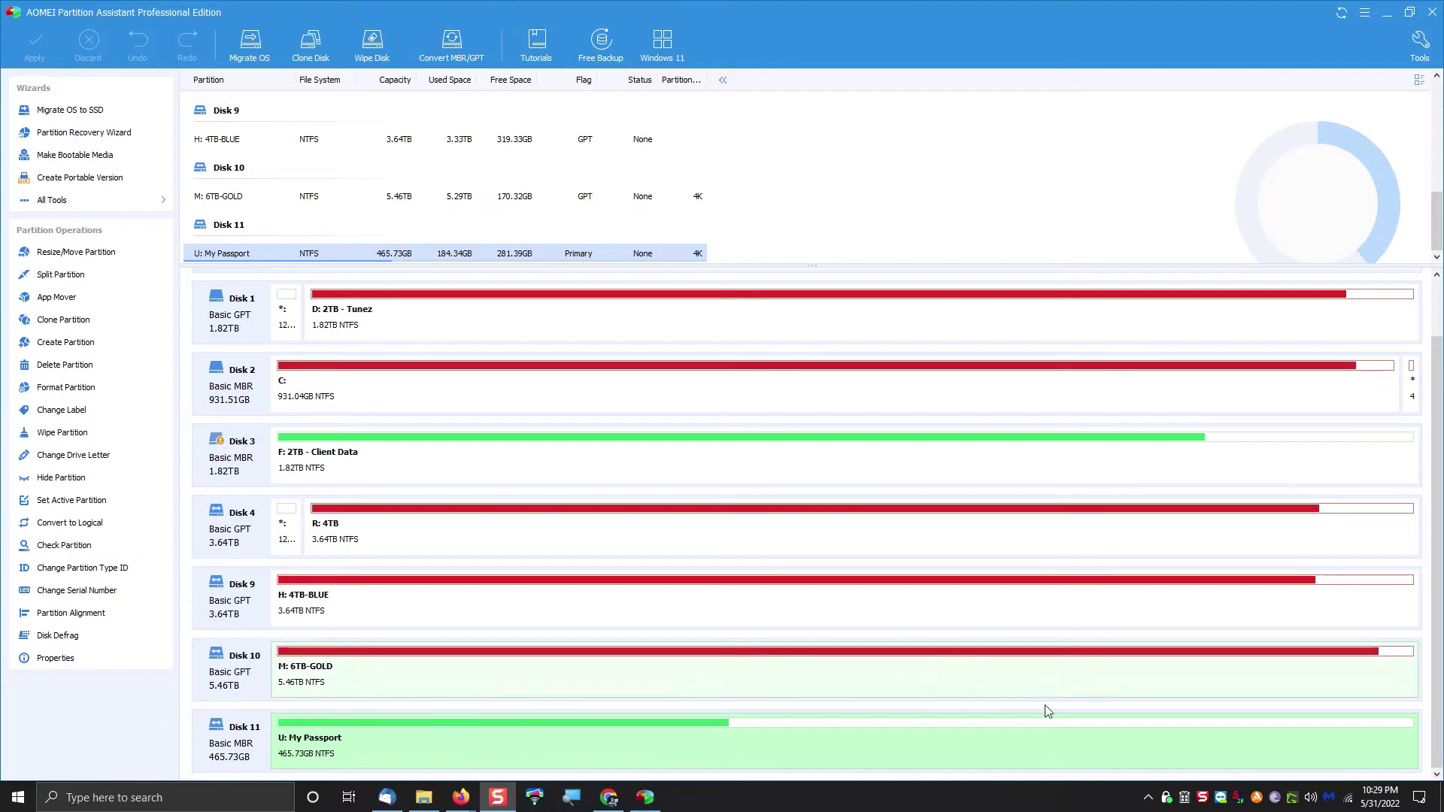
# Resize My Passport (U:) to 189.39GB, leaving 276.33GB unallocated on Disk 11
pyautogui.rightClick(765, 759)
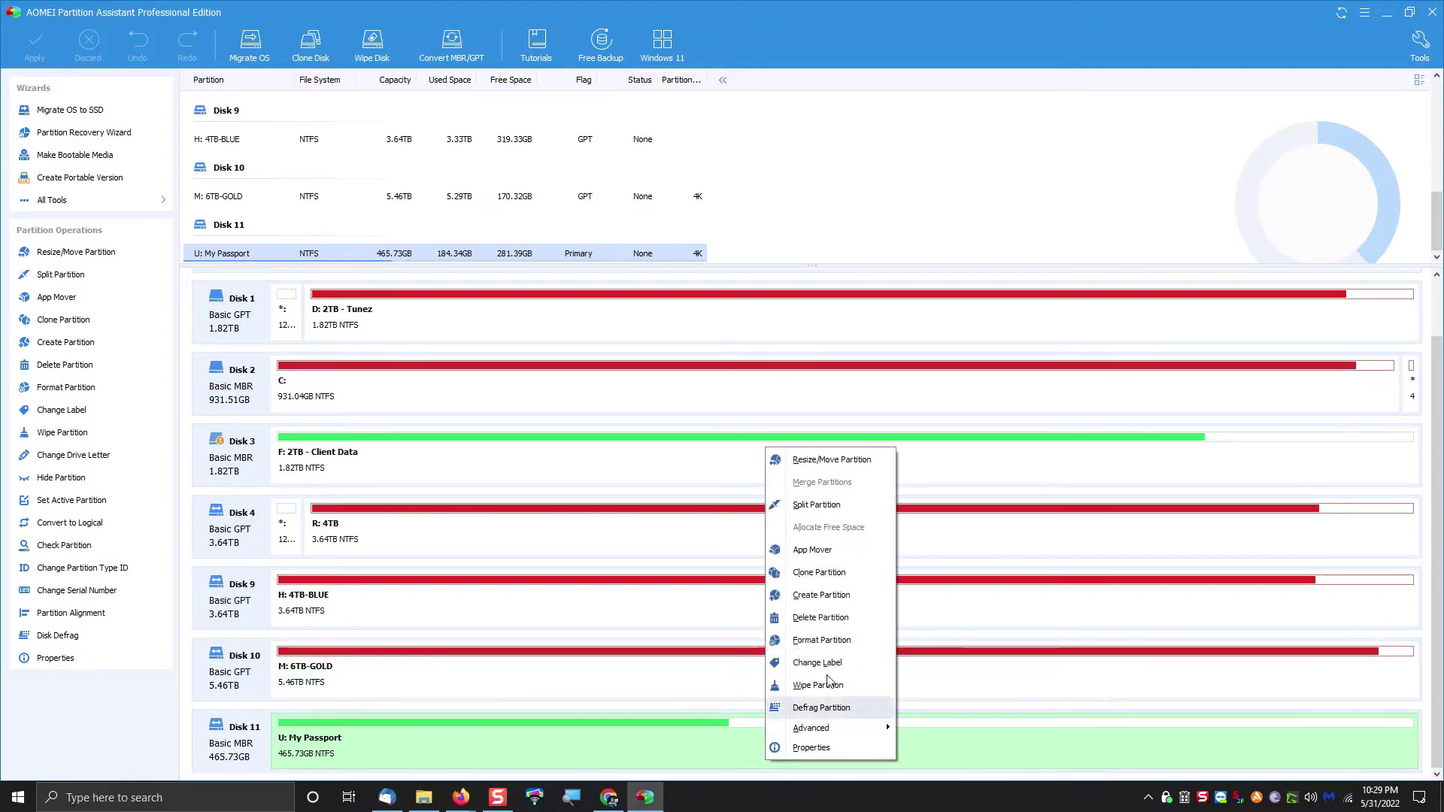
pyautogui.click(827, 459)
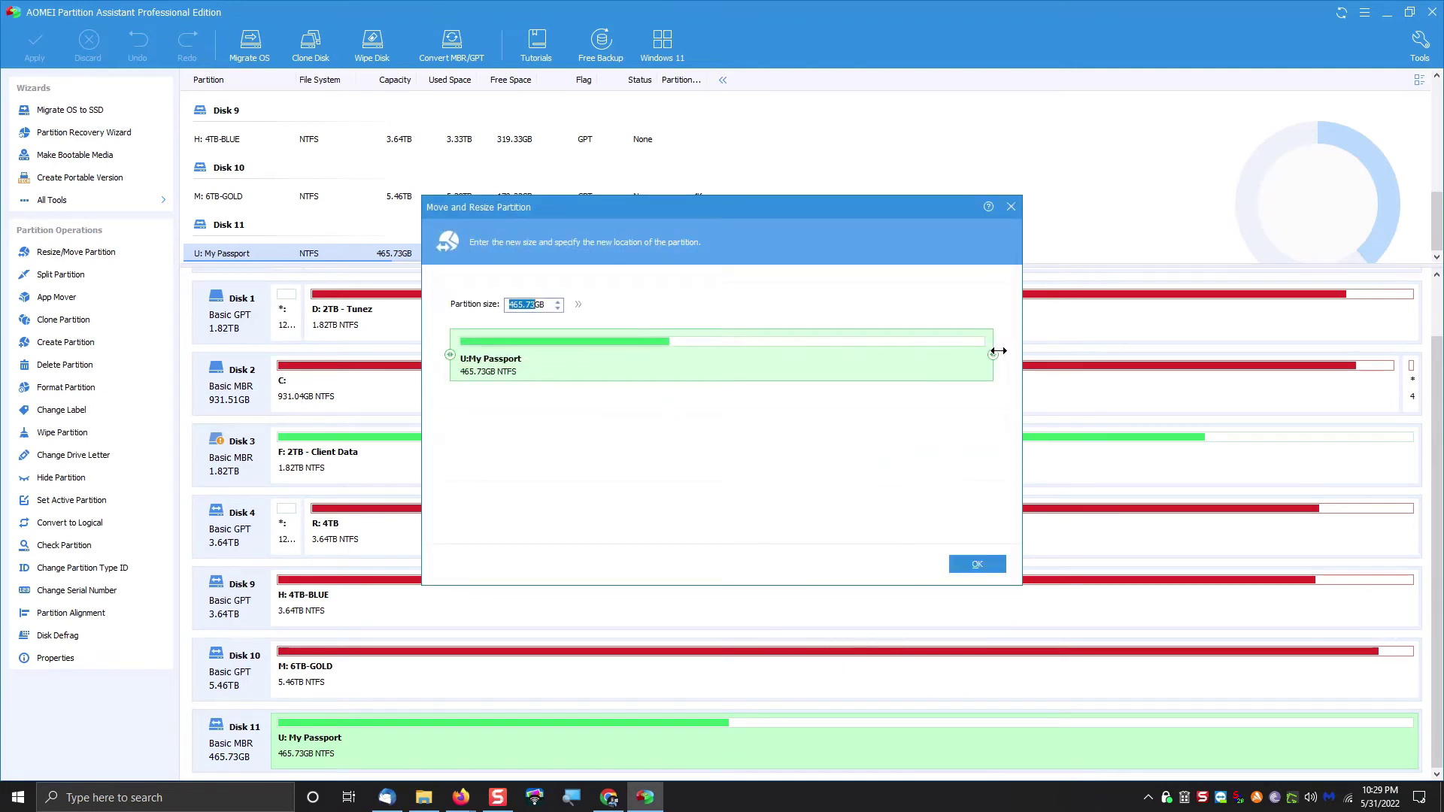
pyautogui.moveTo(997, 352); pyautogui.dragTo(689, 358)
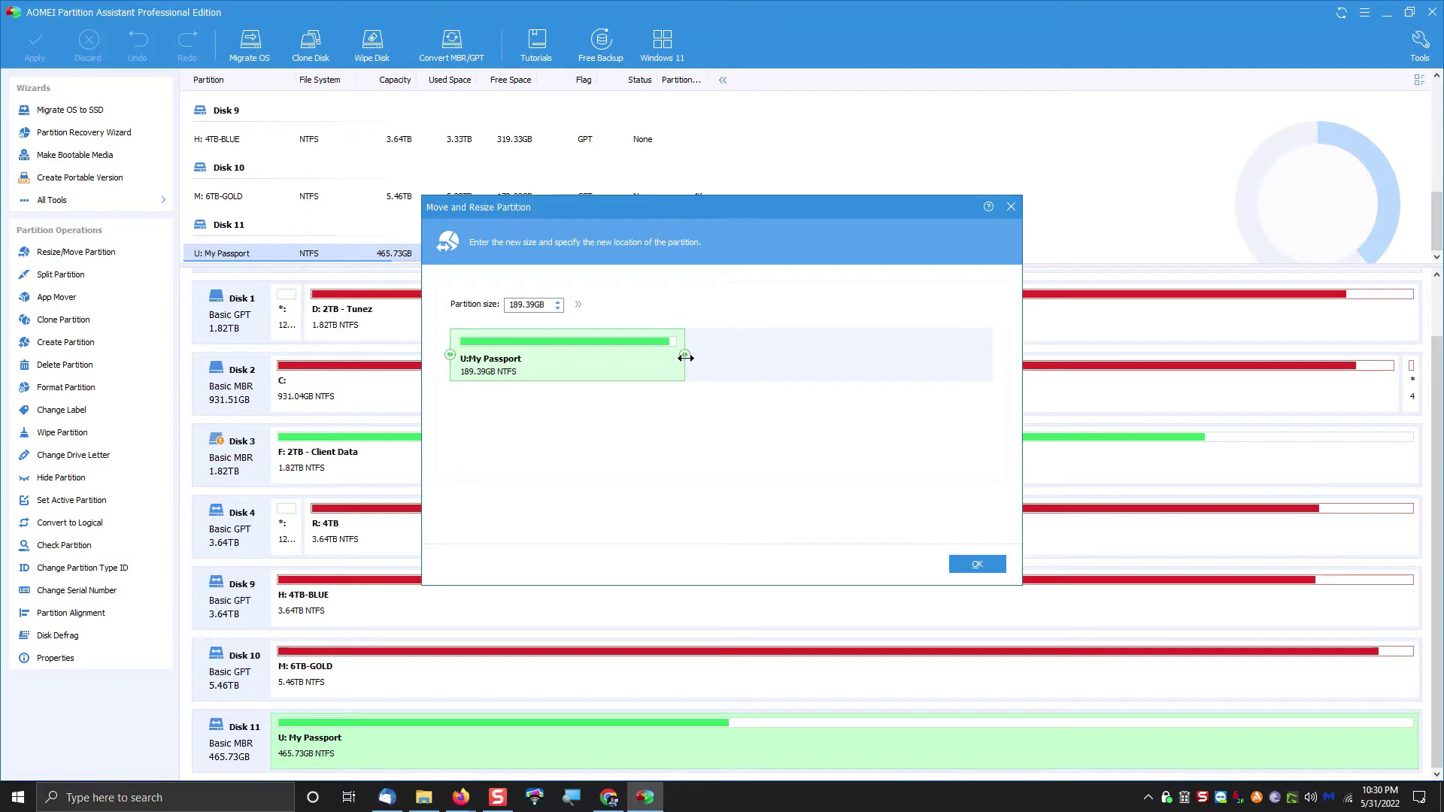
pyautogui.click(982, 567)
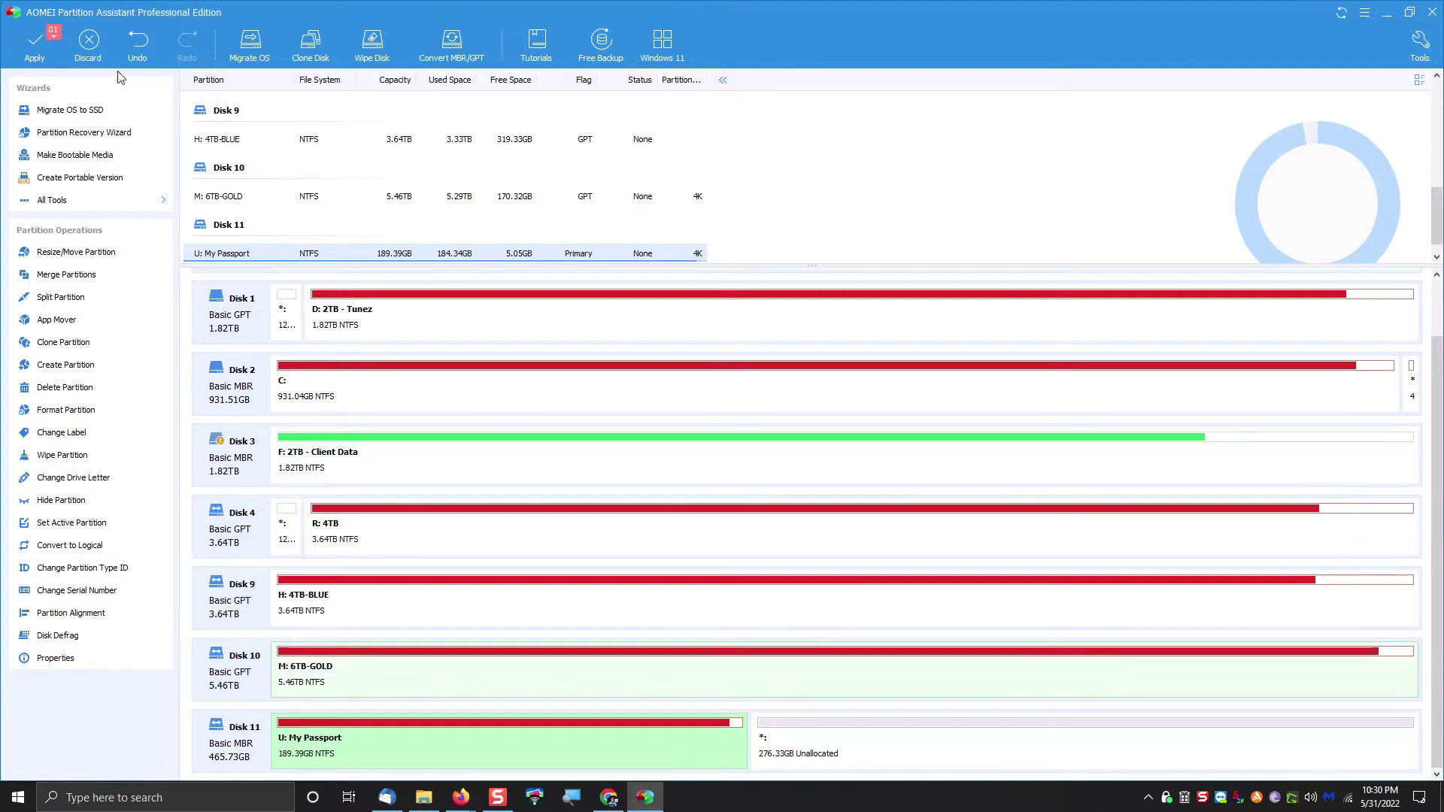
# Apply the pending 189.39GB resize of My Passport and acknowledge its completion
pyautogui.click(35, 47)
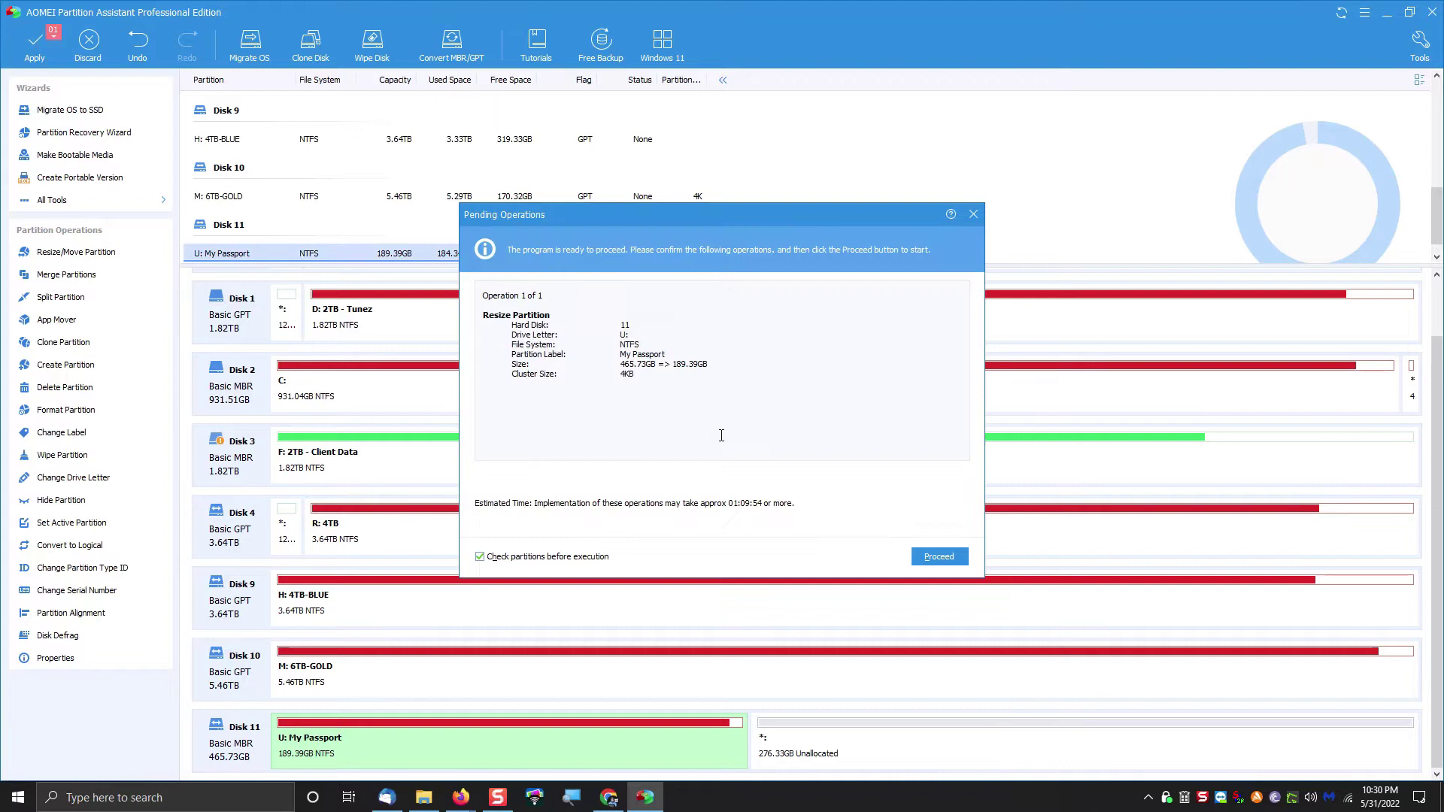
pyautogui.click(957, 558)
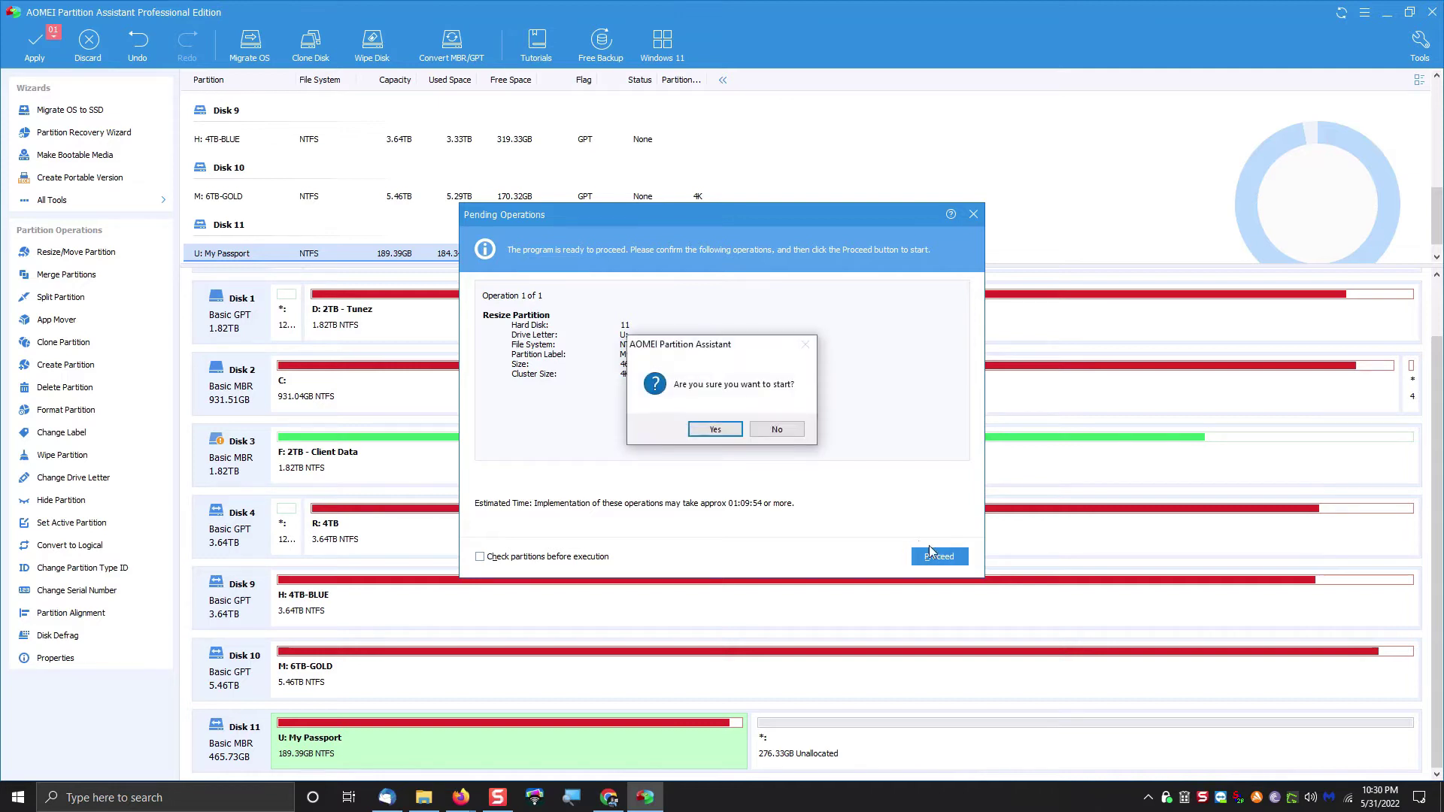
pyautogui.click(714, 429)
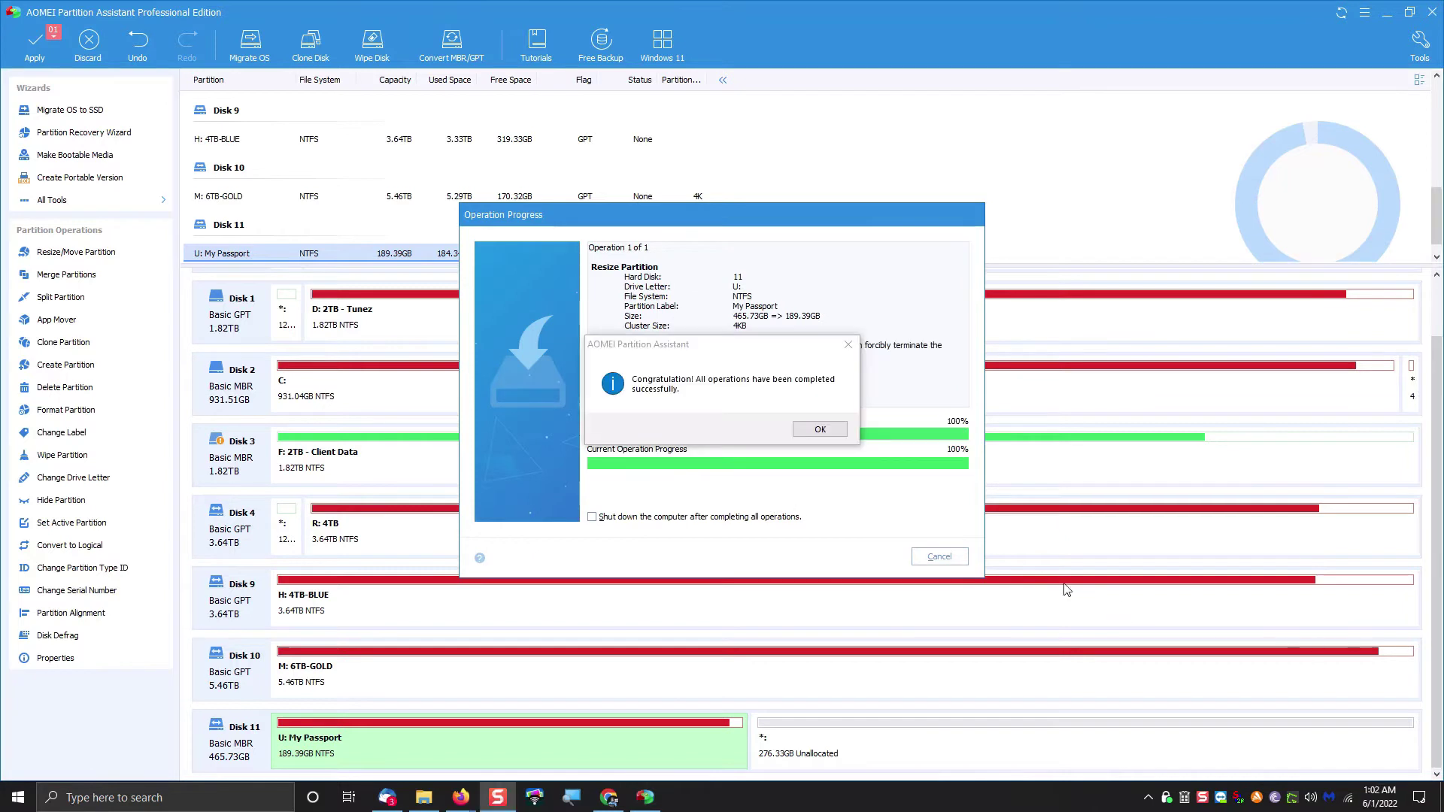
pyautogui.click(838, 429)
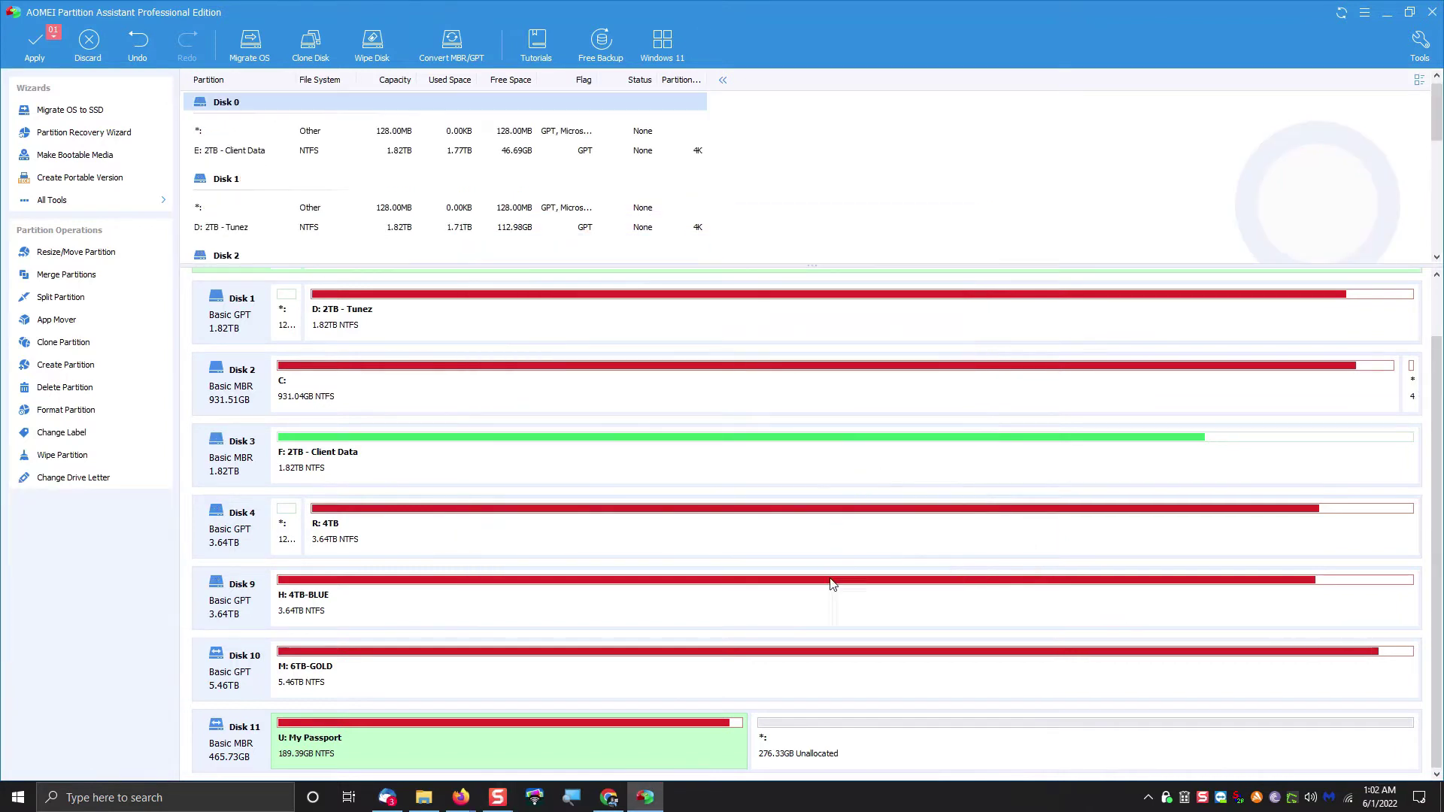
pyautogui.click(851, 740)
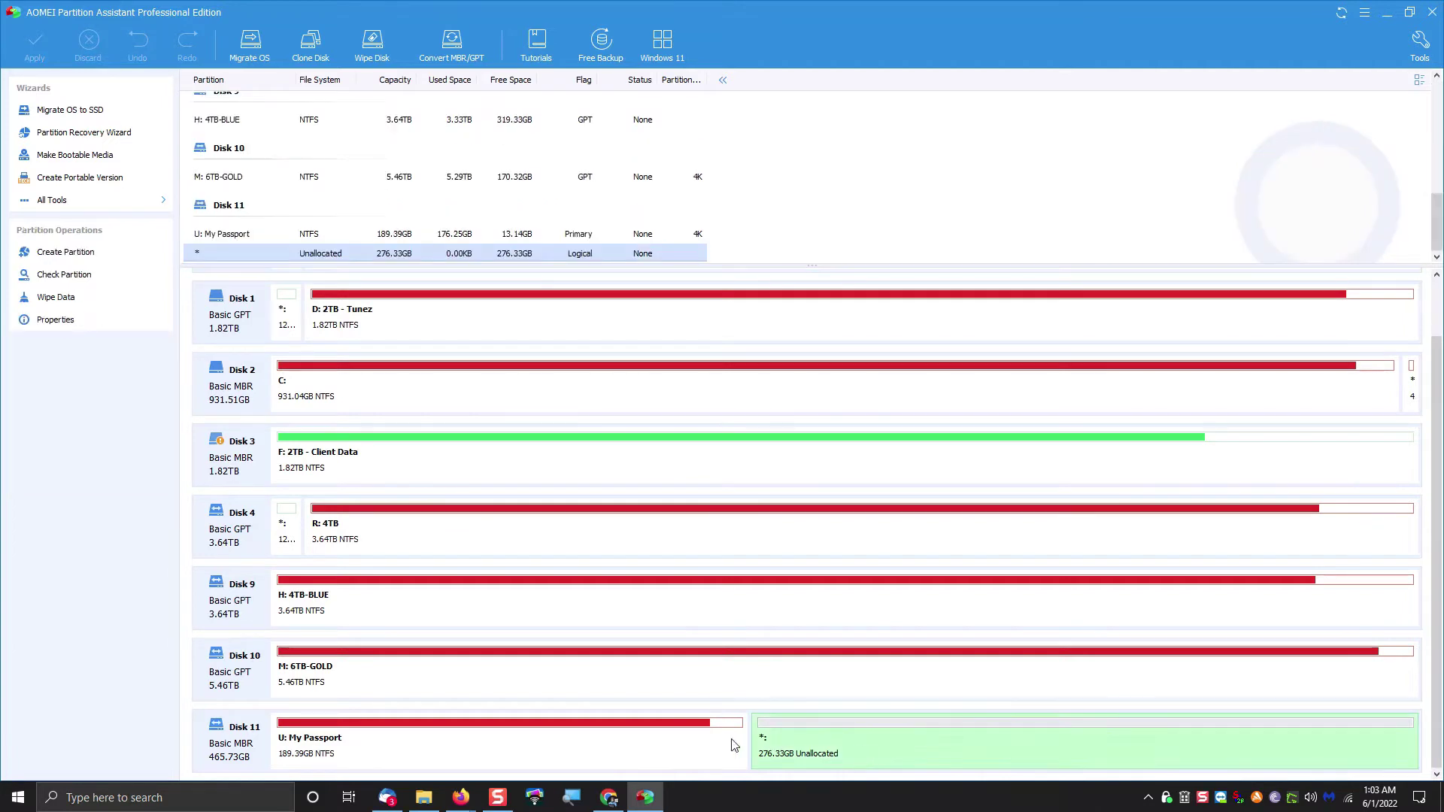
# Set up a new exFAT partition in Disk 11's 276.33GB unallocated space
pyautogui.rightClick(837, 754)
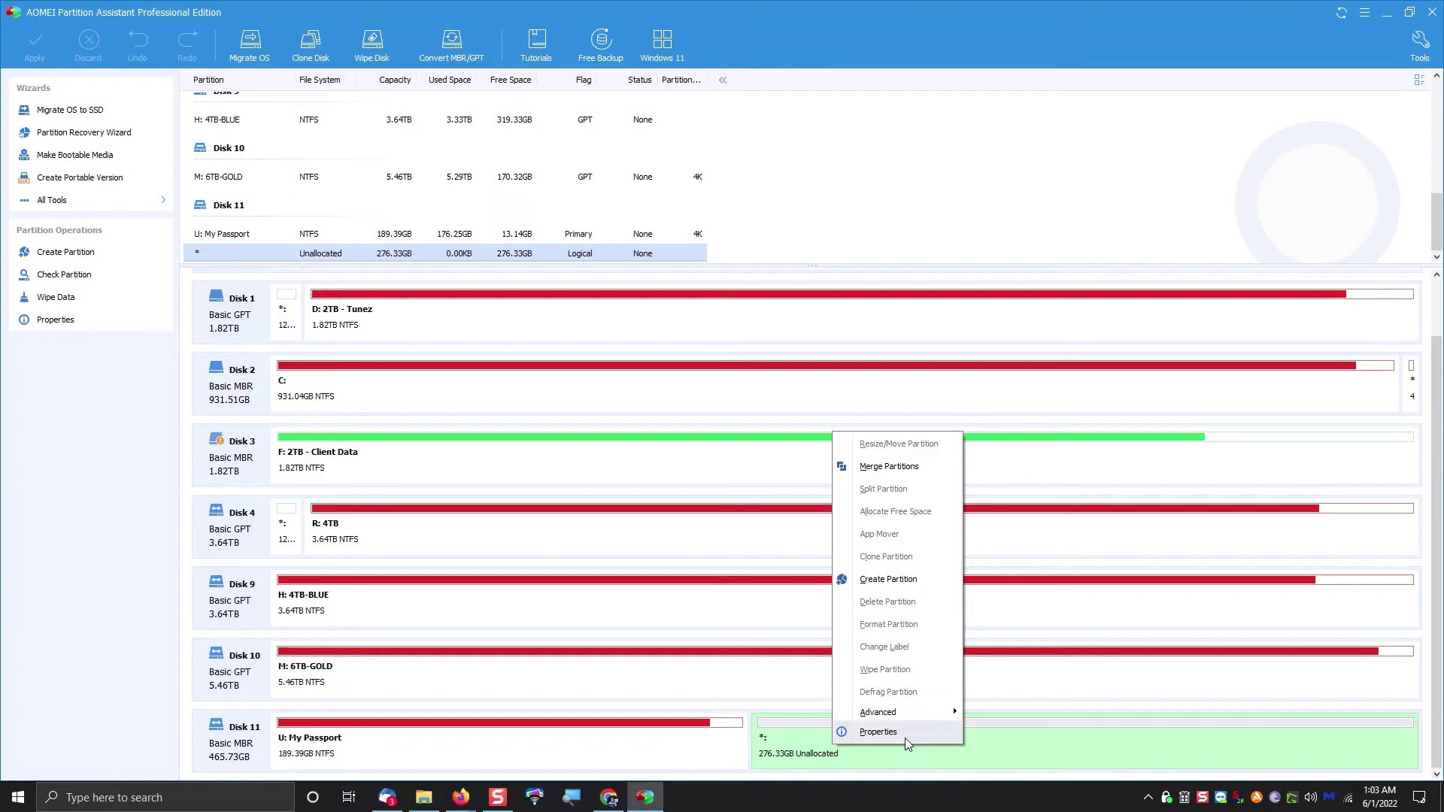
pyautogui.moveTo(928, 723)
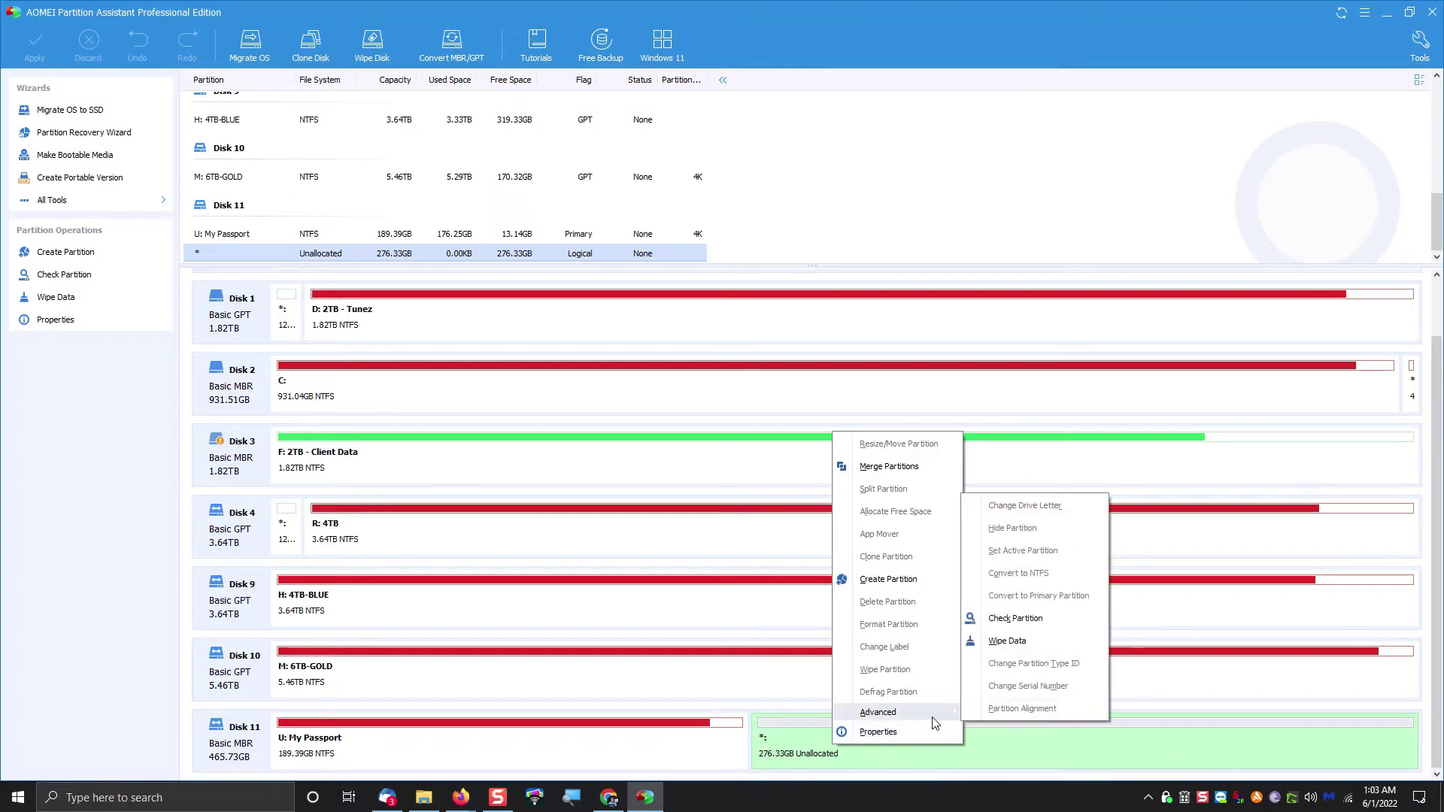
pyautogui.click(1052, 759)
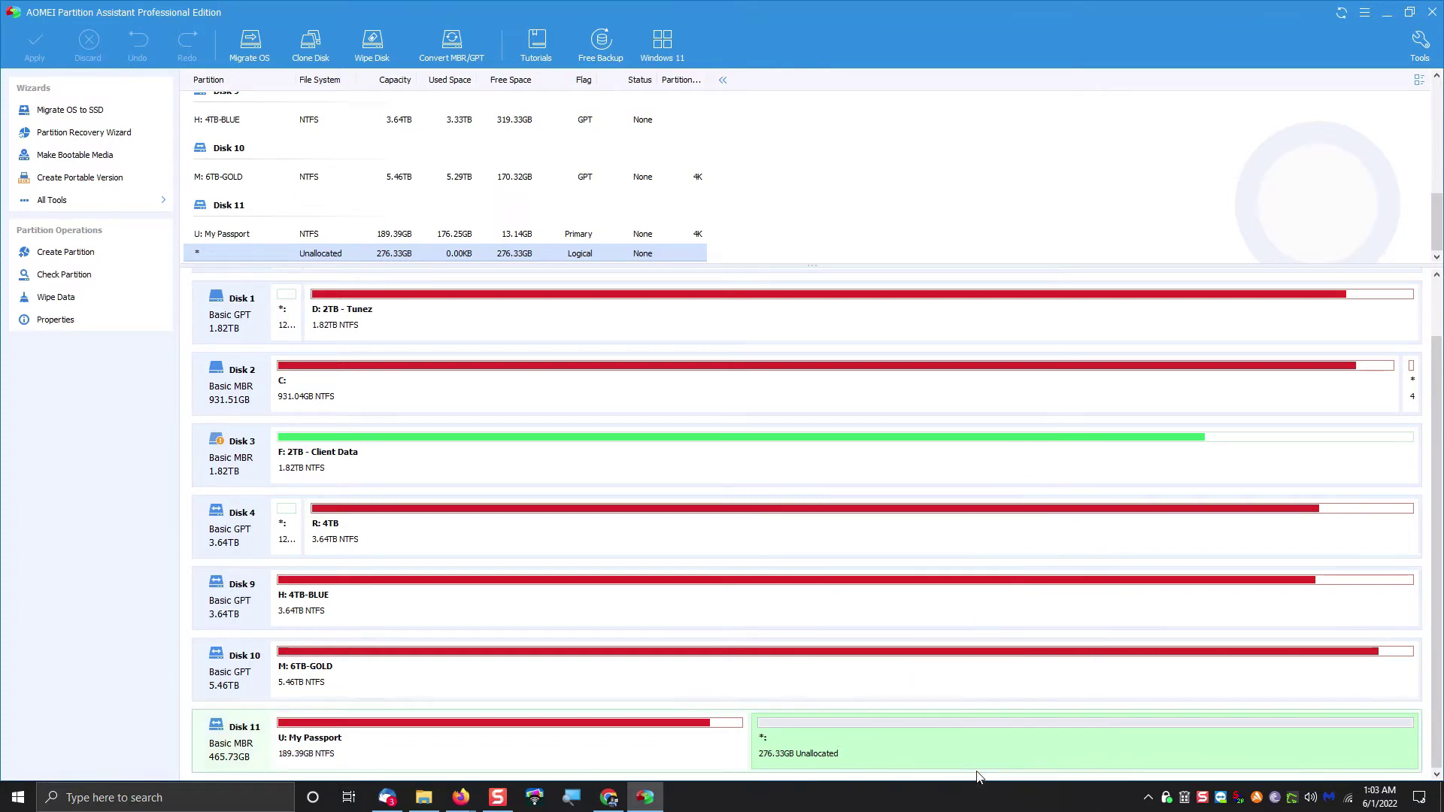
pyautogui.rightClick(980, 773)
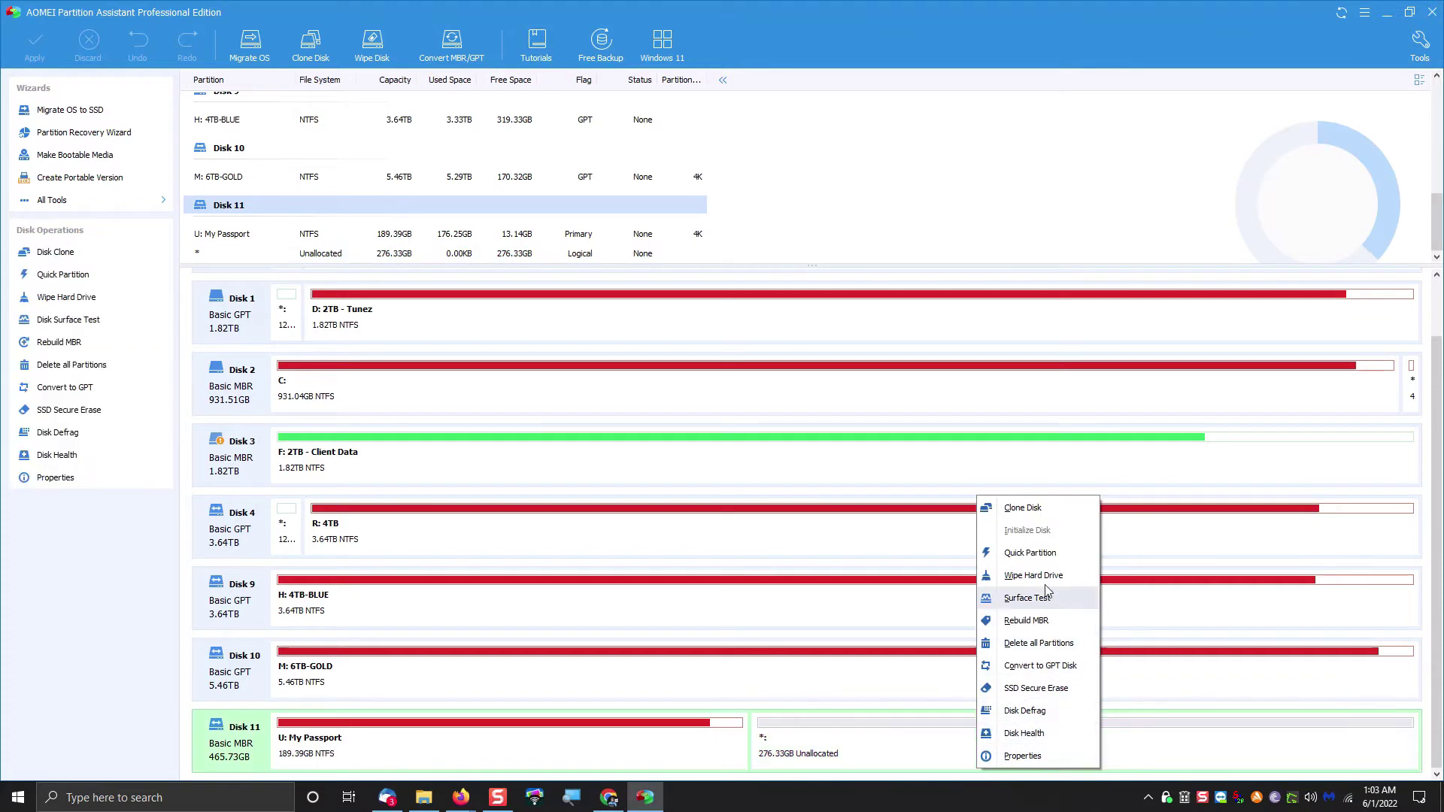
pyautogui.click(930, 747)
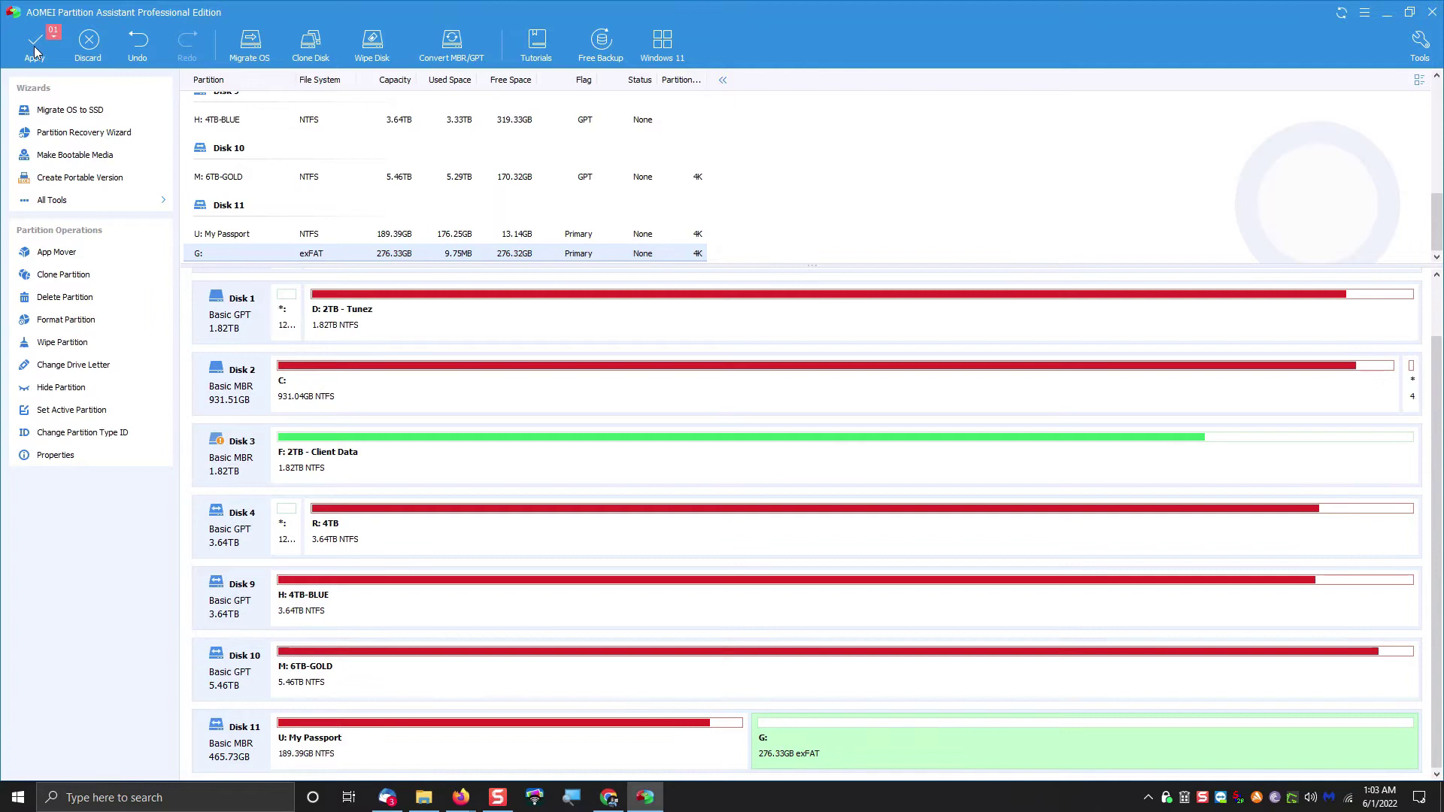
# Apply the pending exFAT partition creation and acknowledge that it finished
pyautogui.click(34, 43)
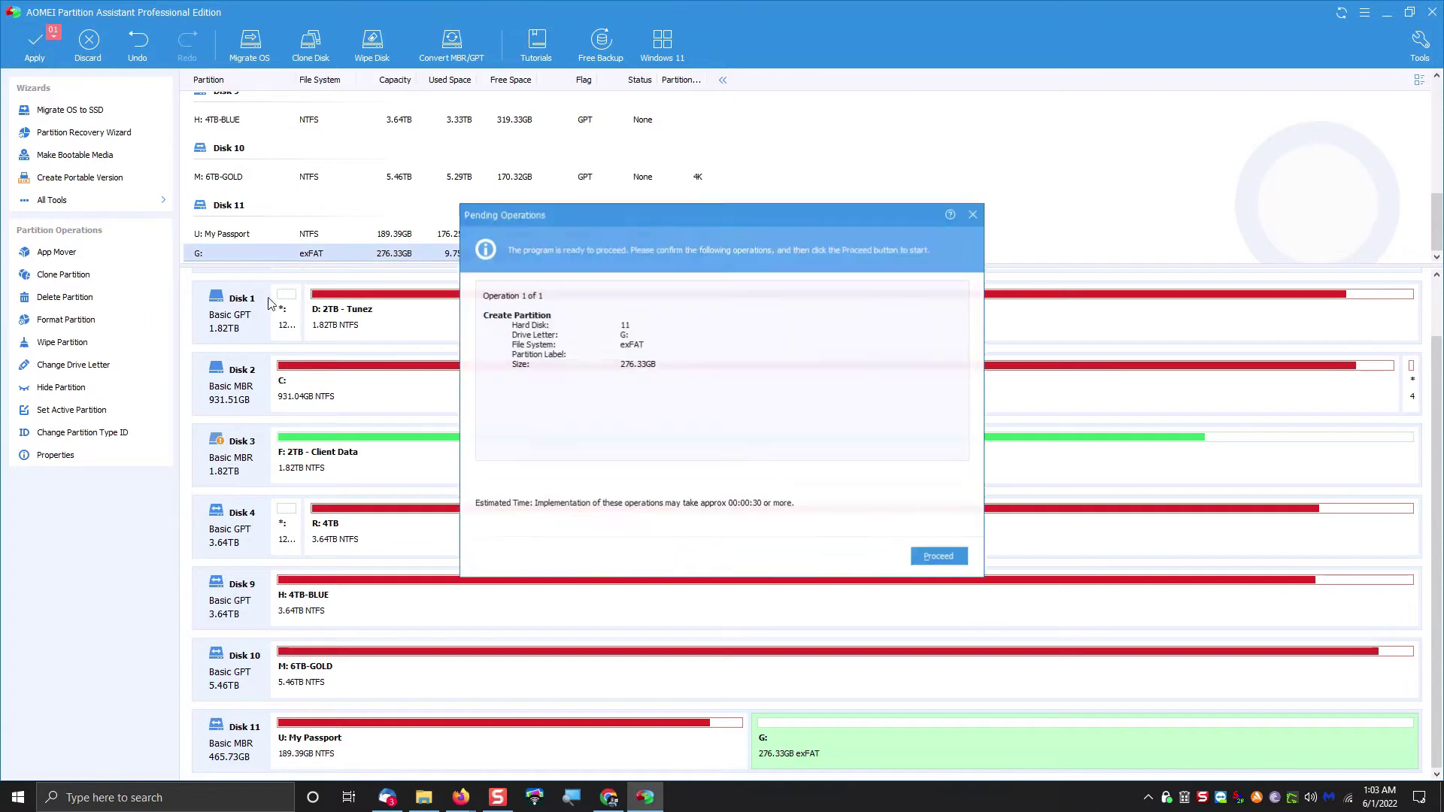
pyautogui.click(939, 557)
pyautogui.click(731, 428)
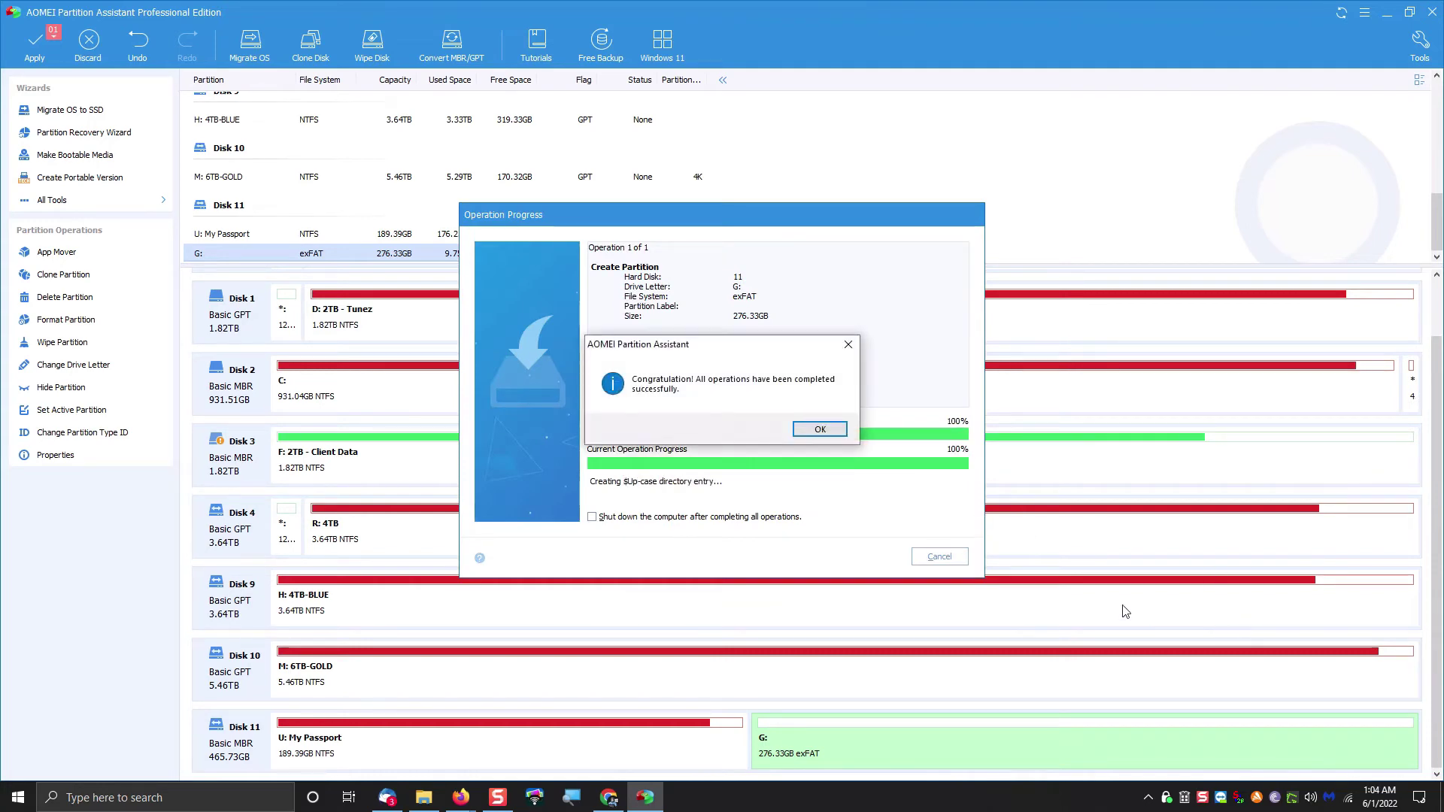
pyautogui.click(821, 429)
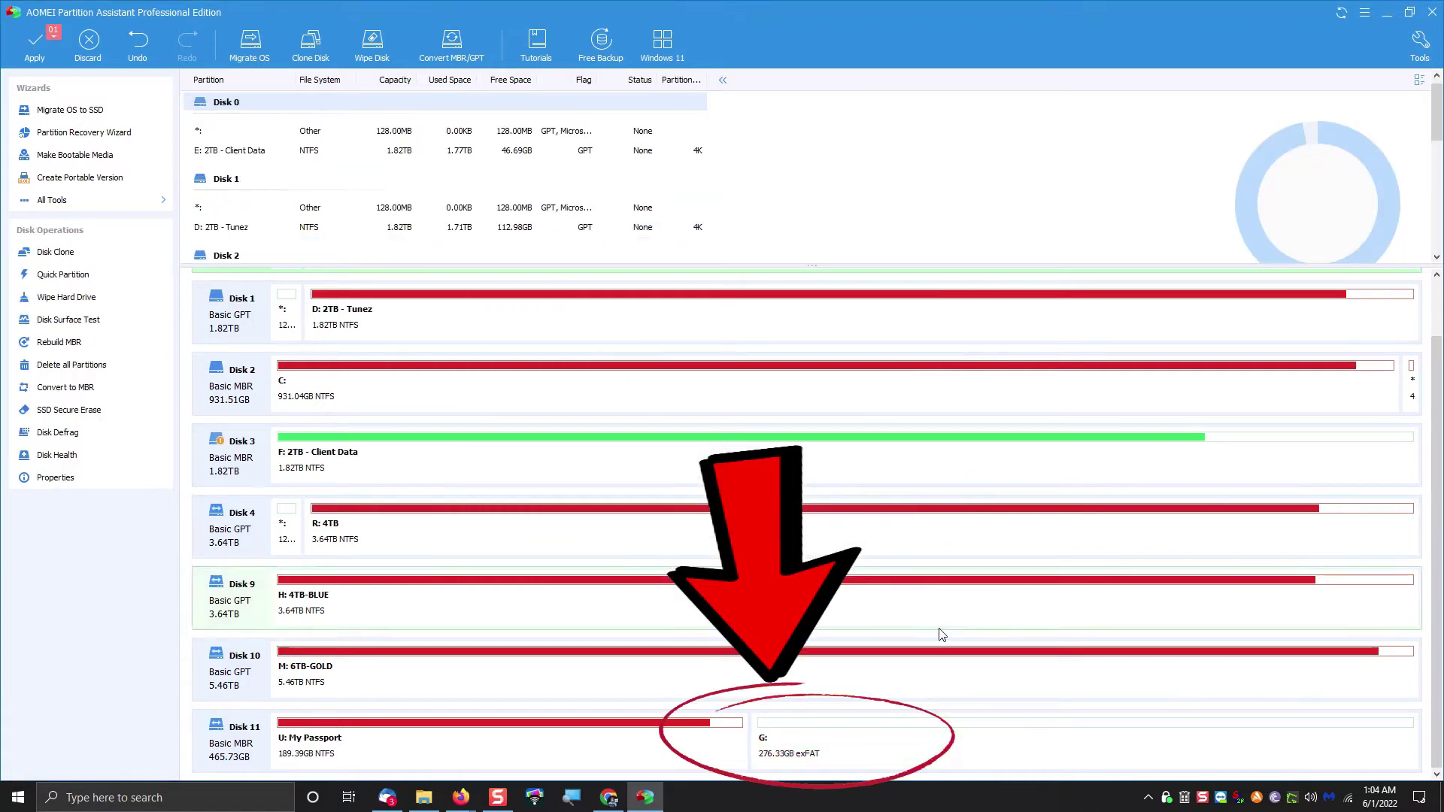
# Change the 276.33GB exFAT partition's letter from G: to V: and apply the change
pyautogui.click(858, 743)
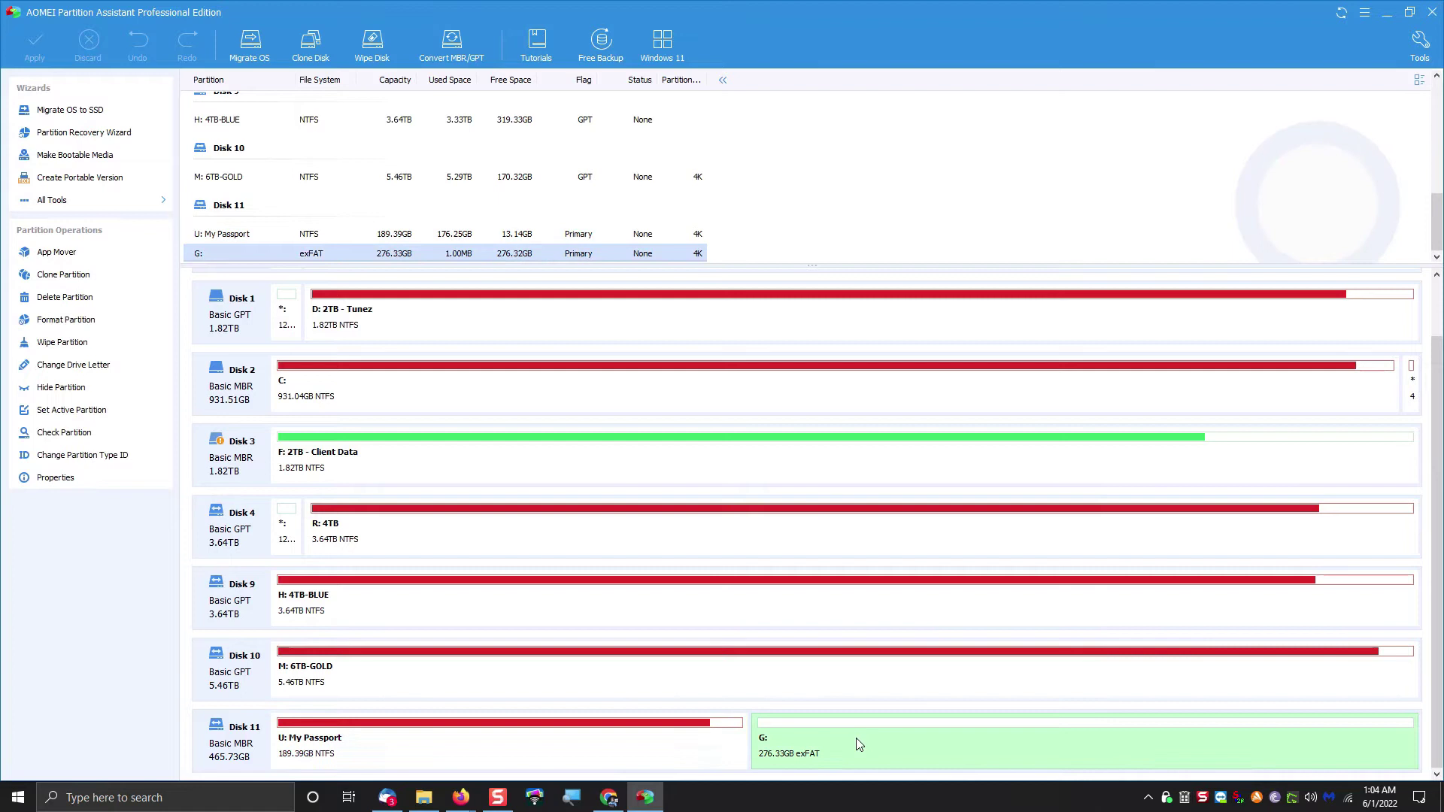
pyautogui.rightClick(856, 738)
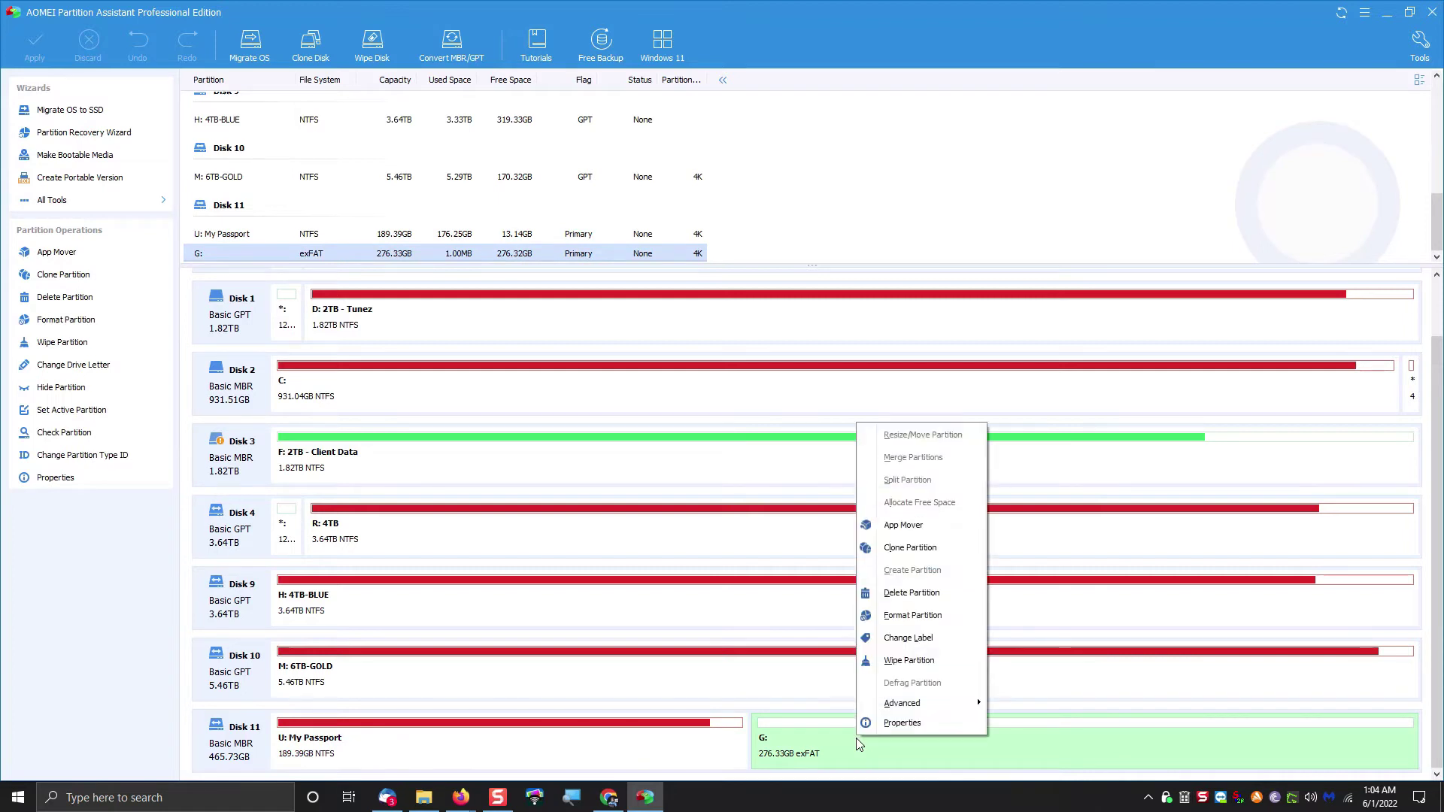
pyautogui.moveTo(958, 708)
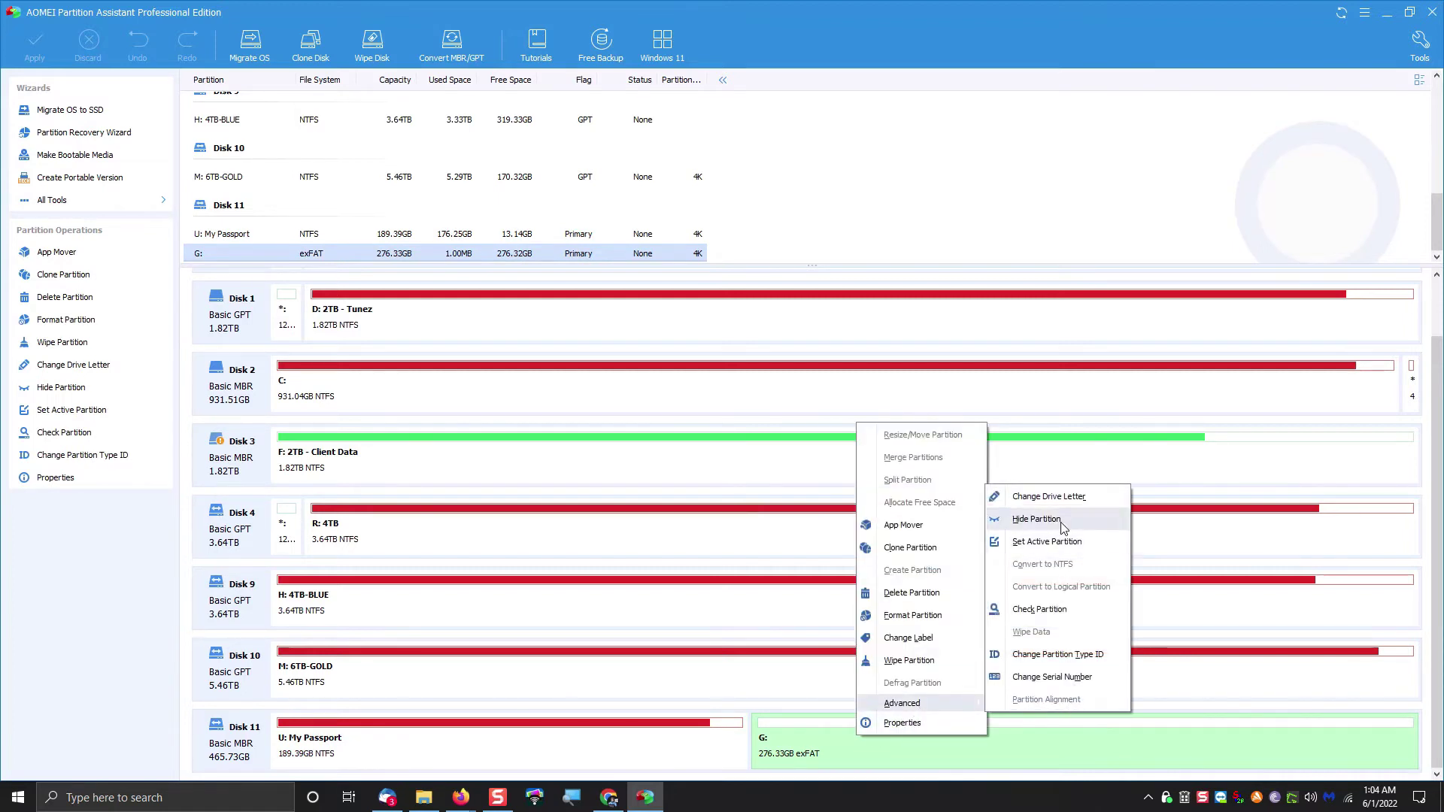
pyautogui.click(1041, 496)
pyautogui.click(772, 422)
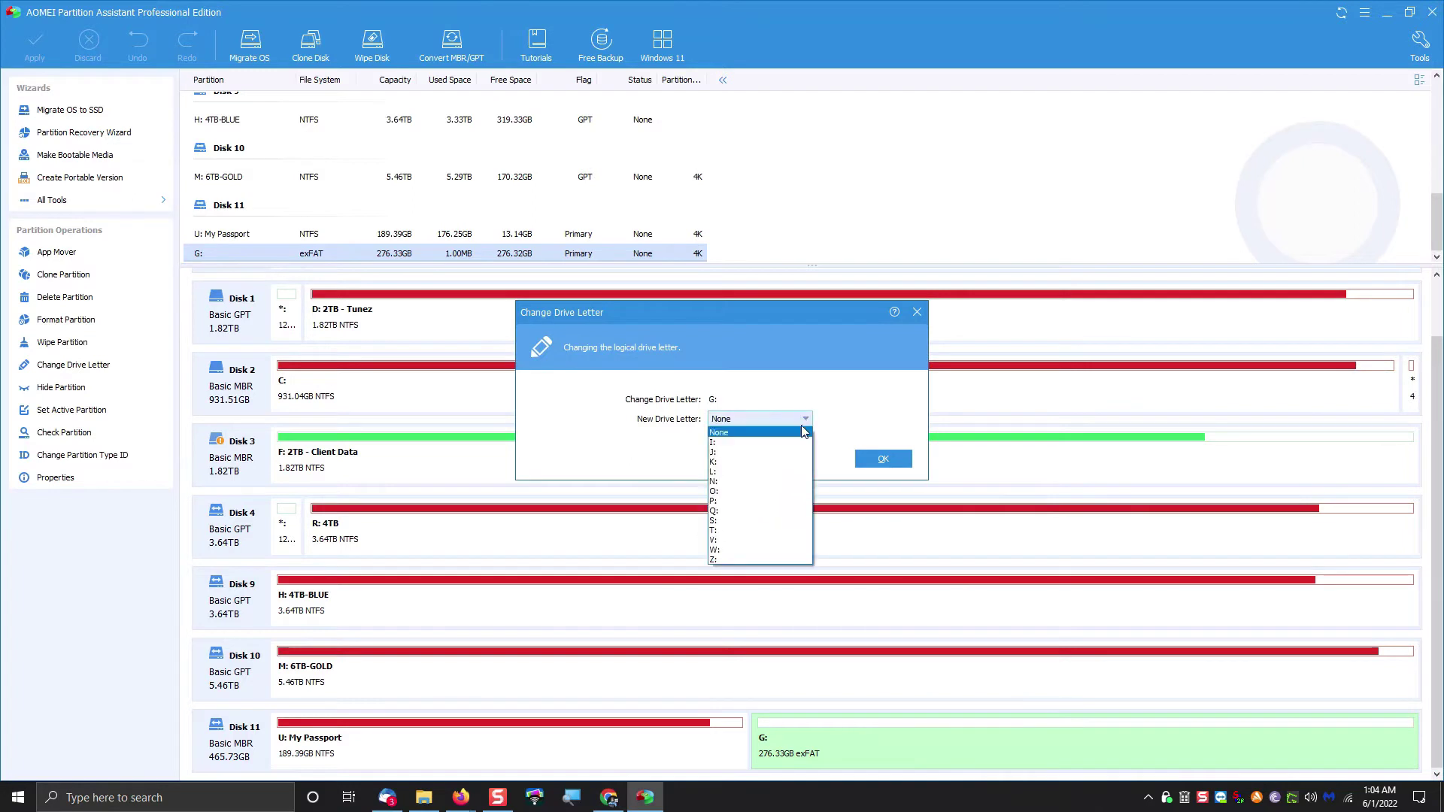
pyautogui.click(765, 549)
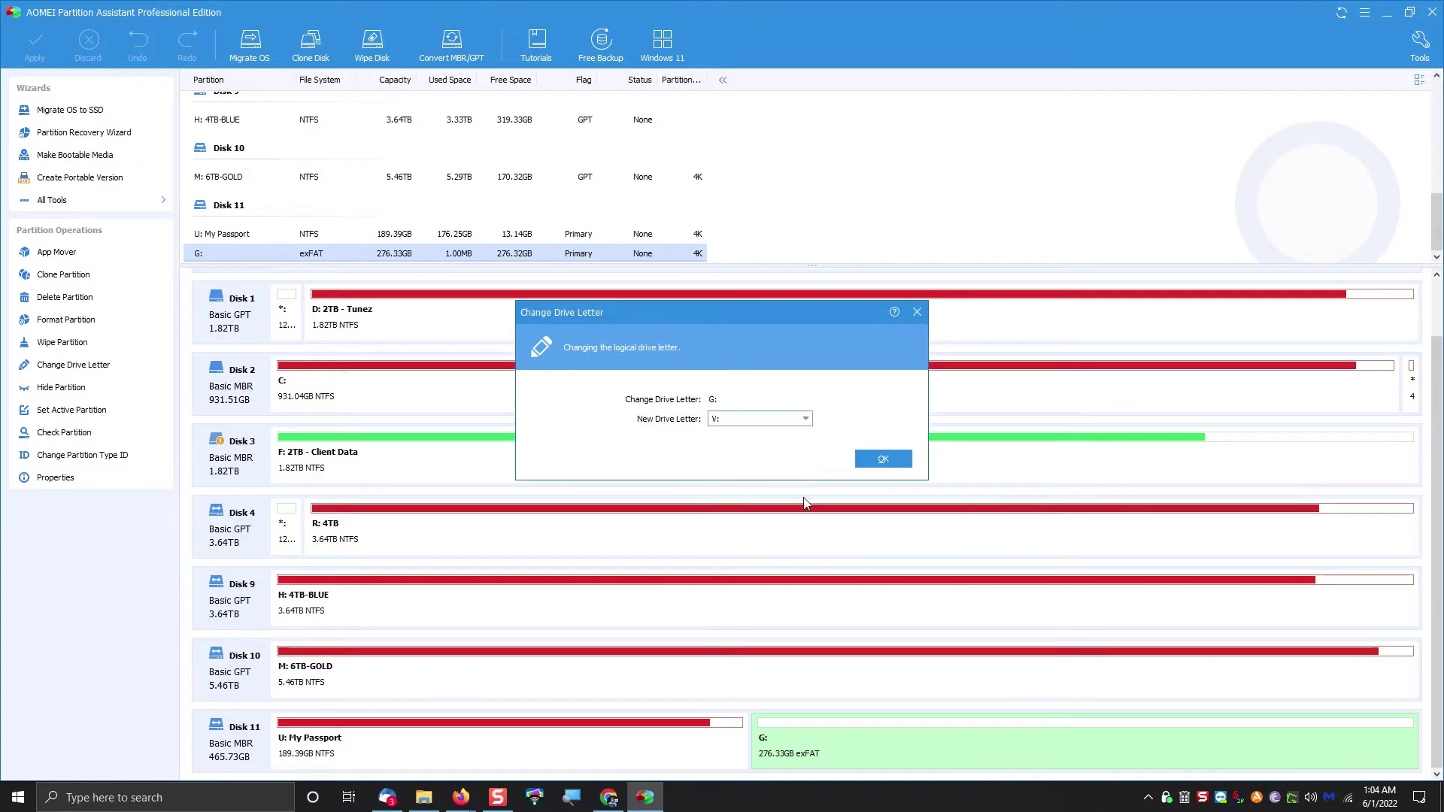
pyautogui.click(881, 458)
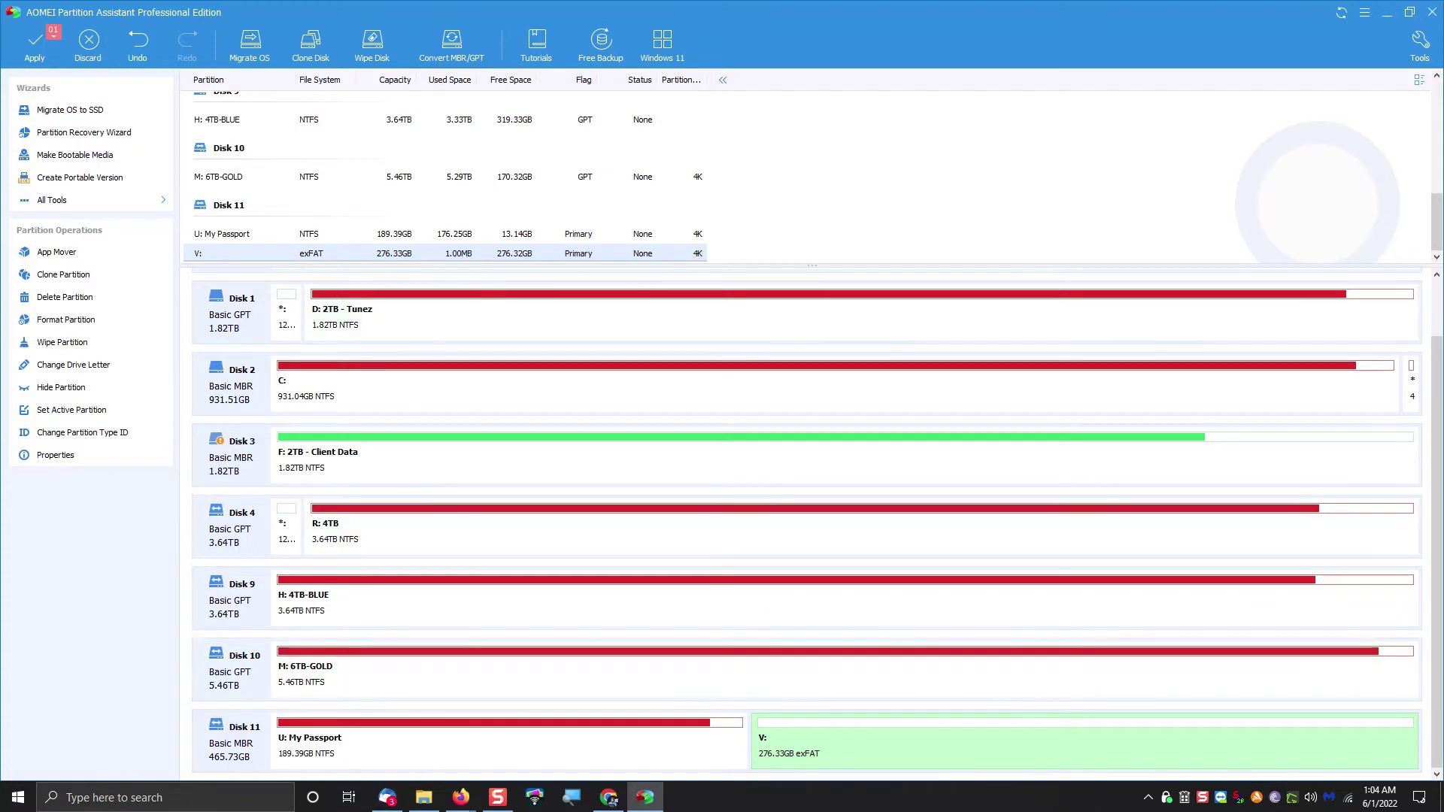
pyautogui.click(34, 45)
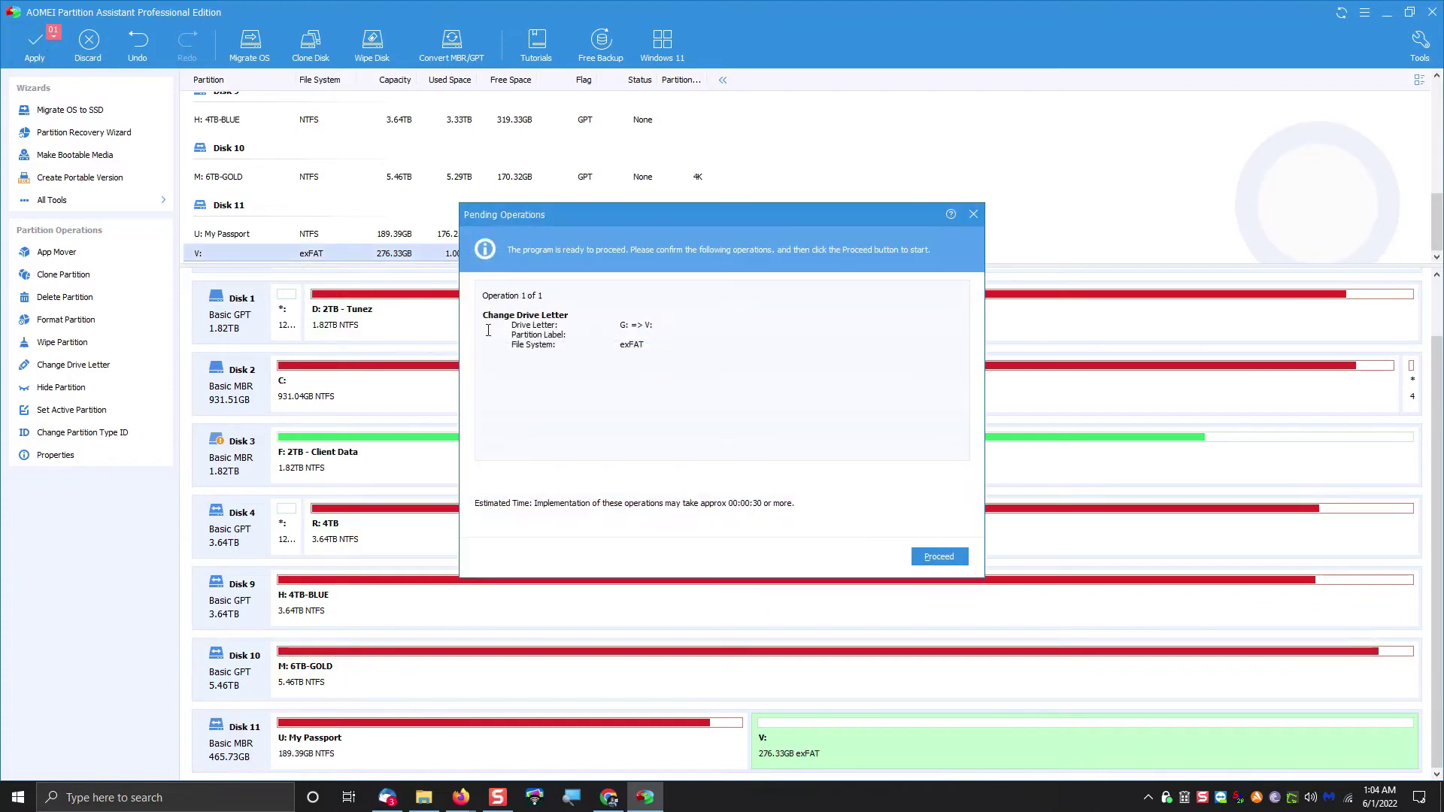
pyautogui.click(940, 555)
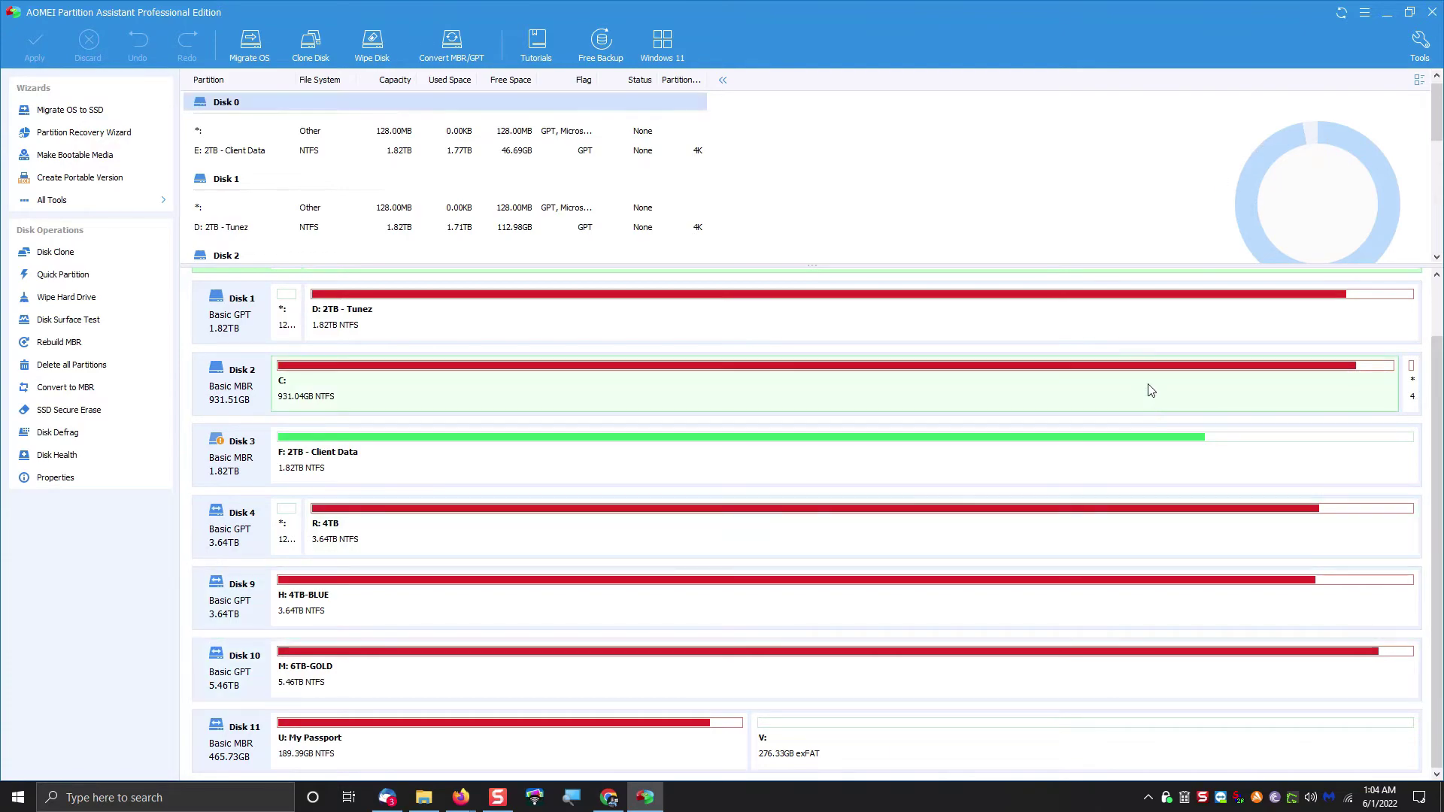
# Open File Explorer and check the properties of Local Disk (V:)
pyautogui.press('super+e')
pyautogui.rightClick(1042, 324)
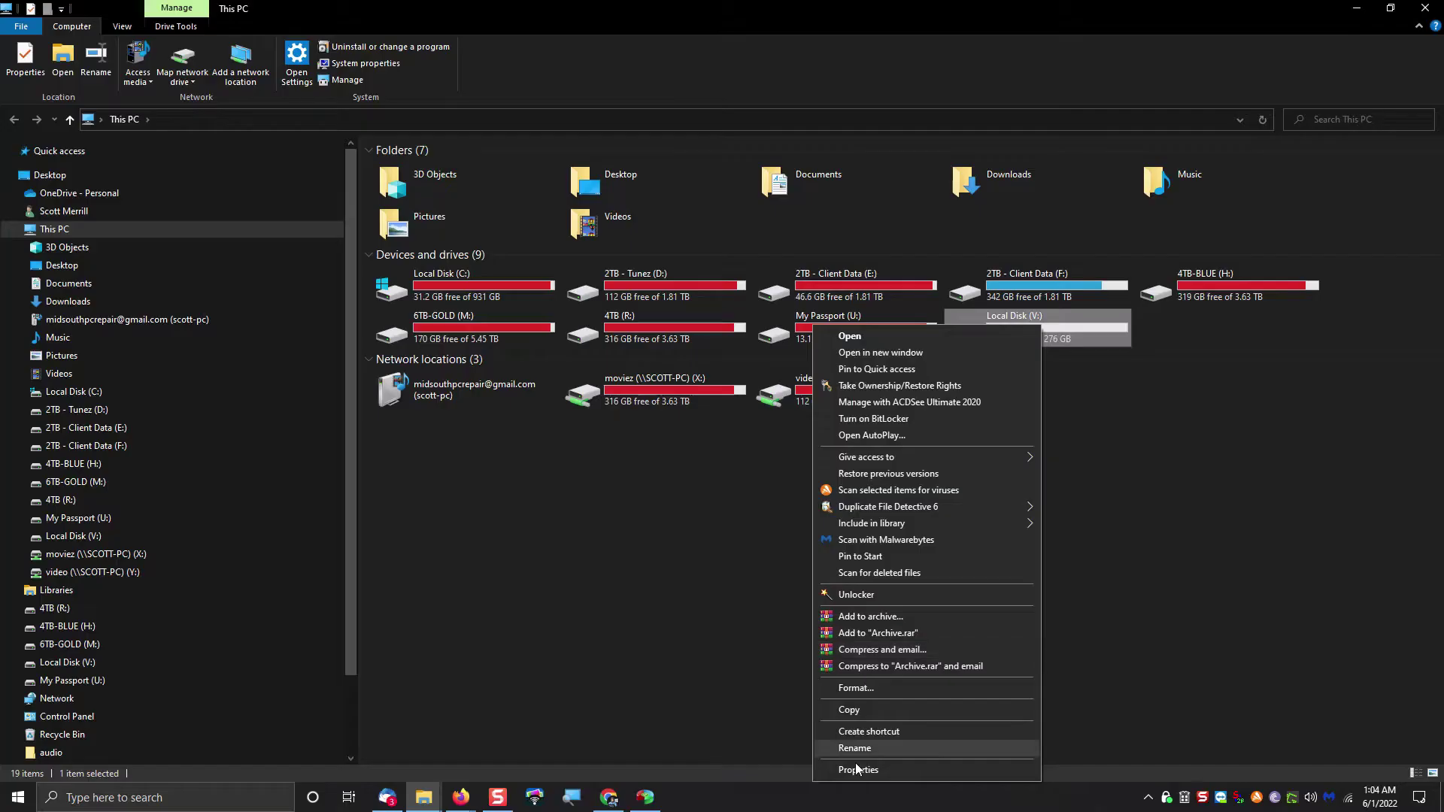
pyautogui.click(863, 771)
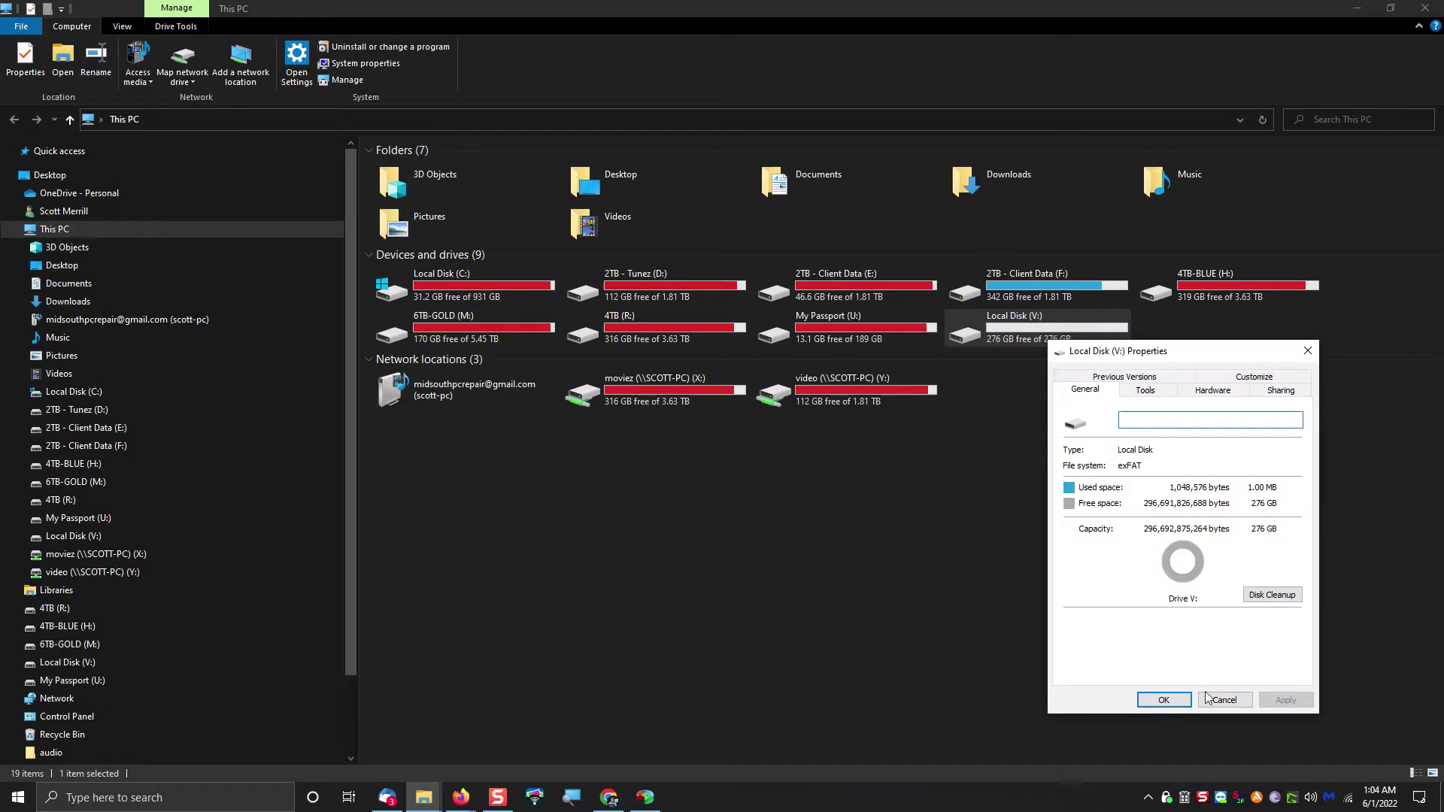
pyautogui.click(1218, 699)
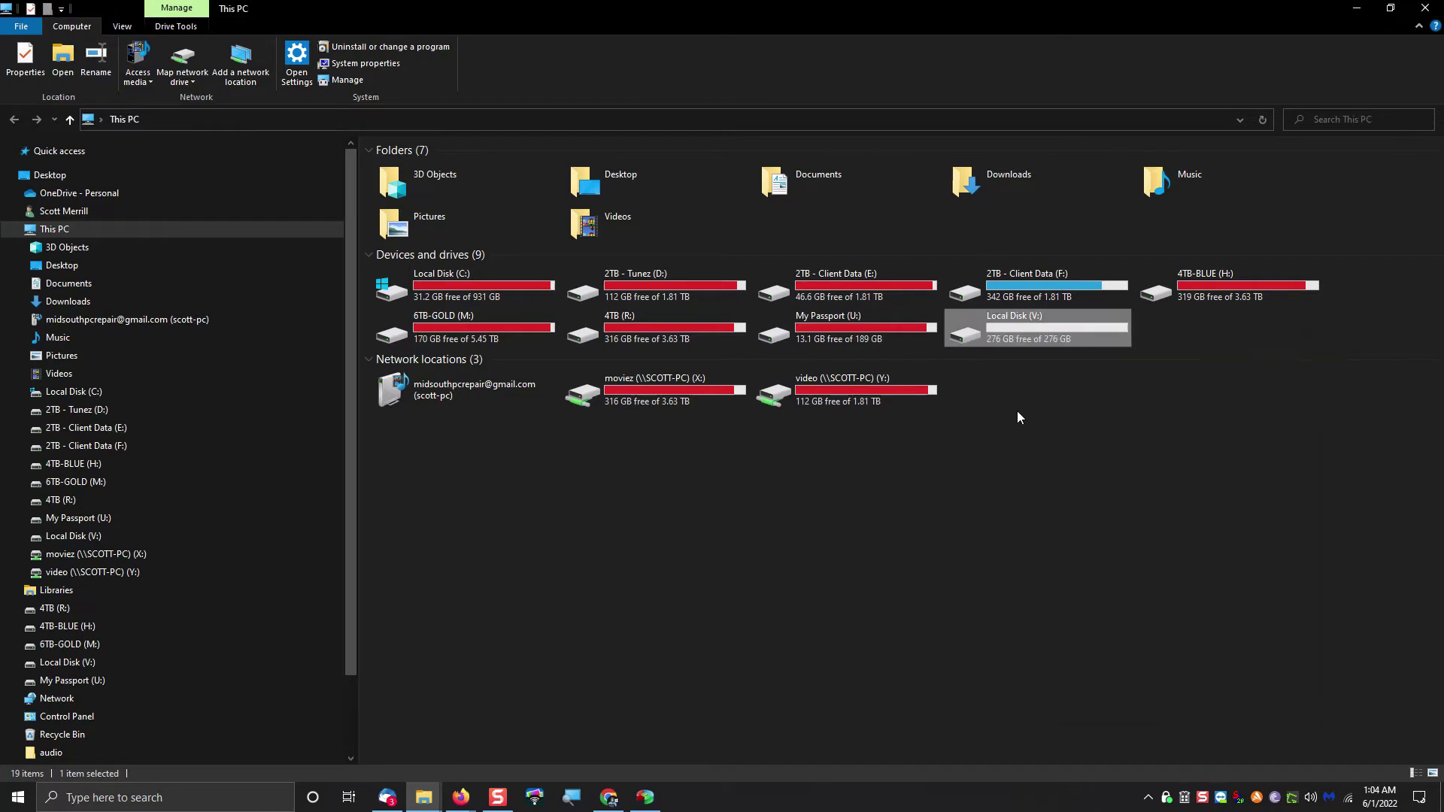
# Check My Passport (U:) properties, then open U: in the folder tree to list its folders
pyautogui.rightClick(899, 335)
pyautogui.click(807, 769)
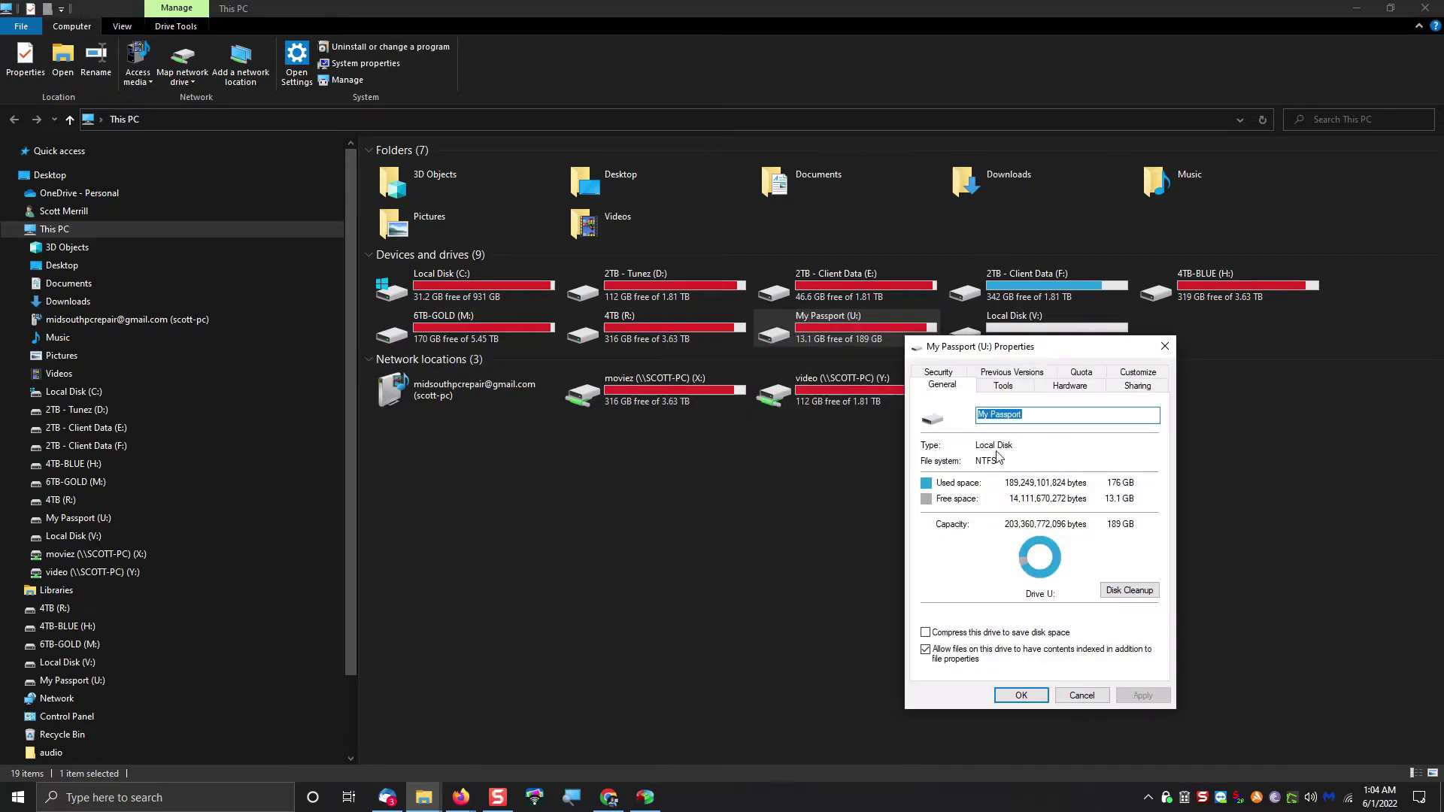
pyautogui.click(1081, 694)
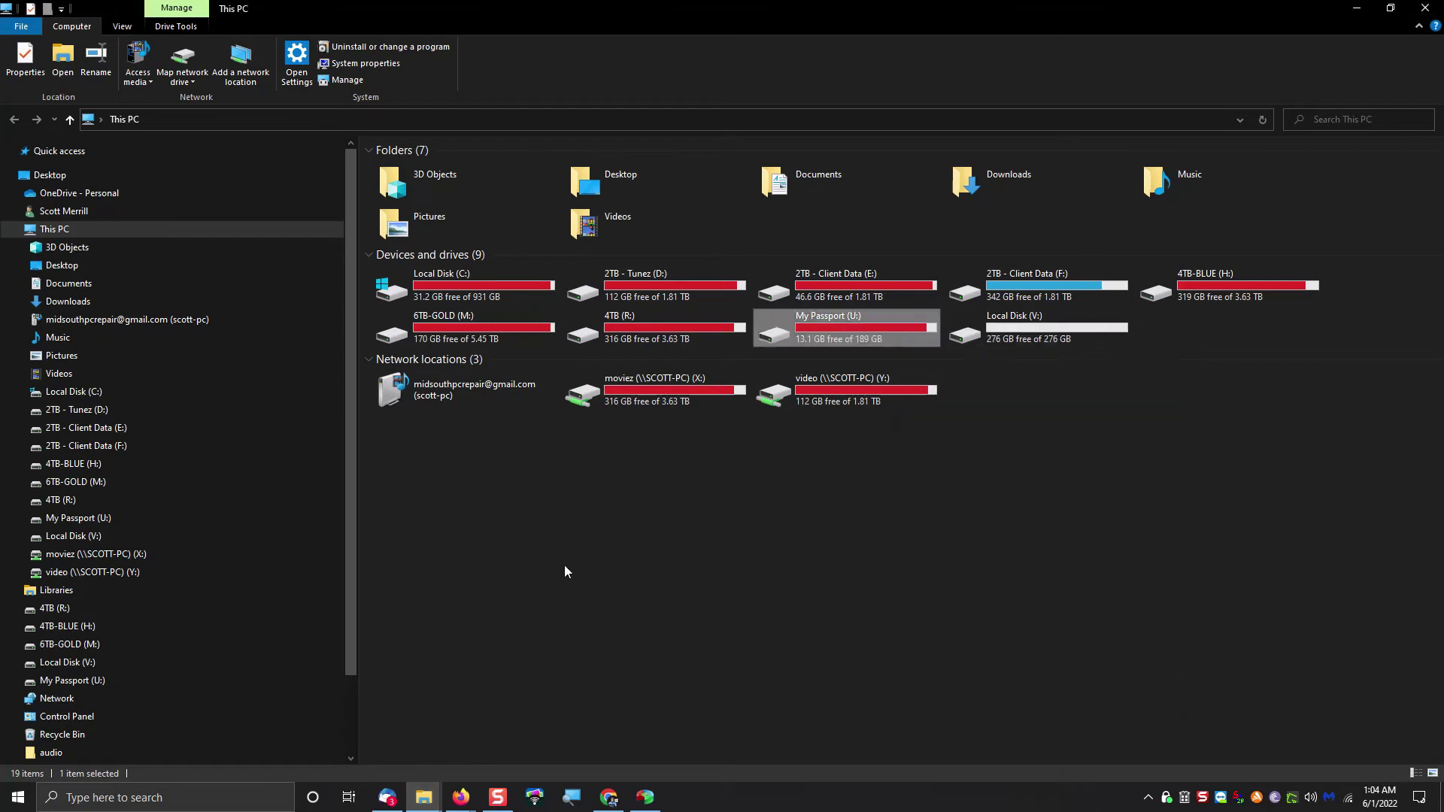
pyautogui.click(20, 518)
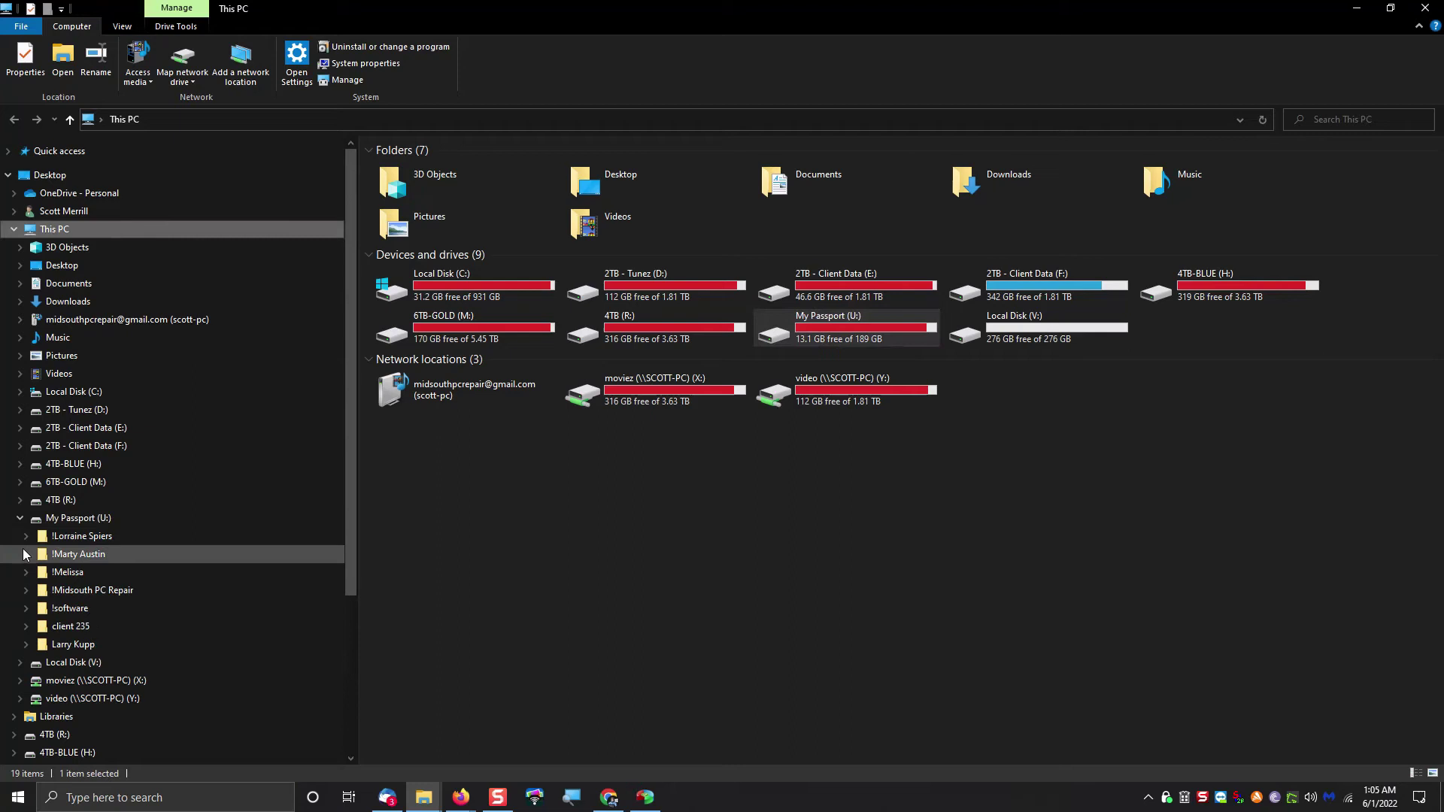
pyautogui.click(46, 521)
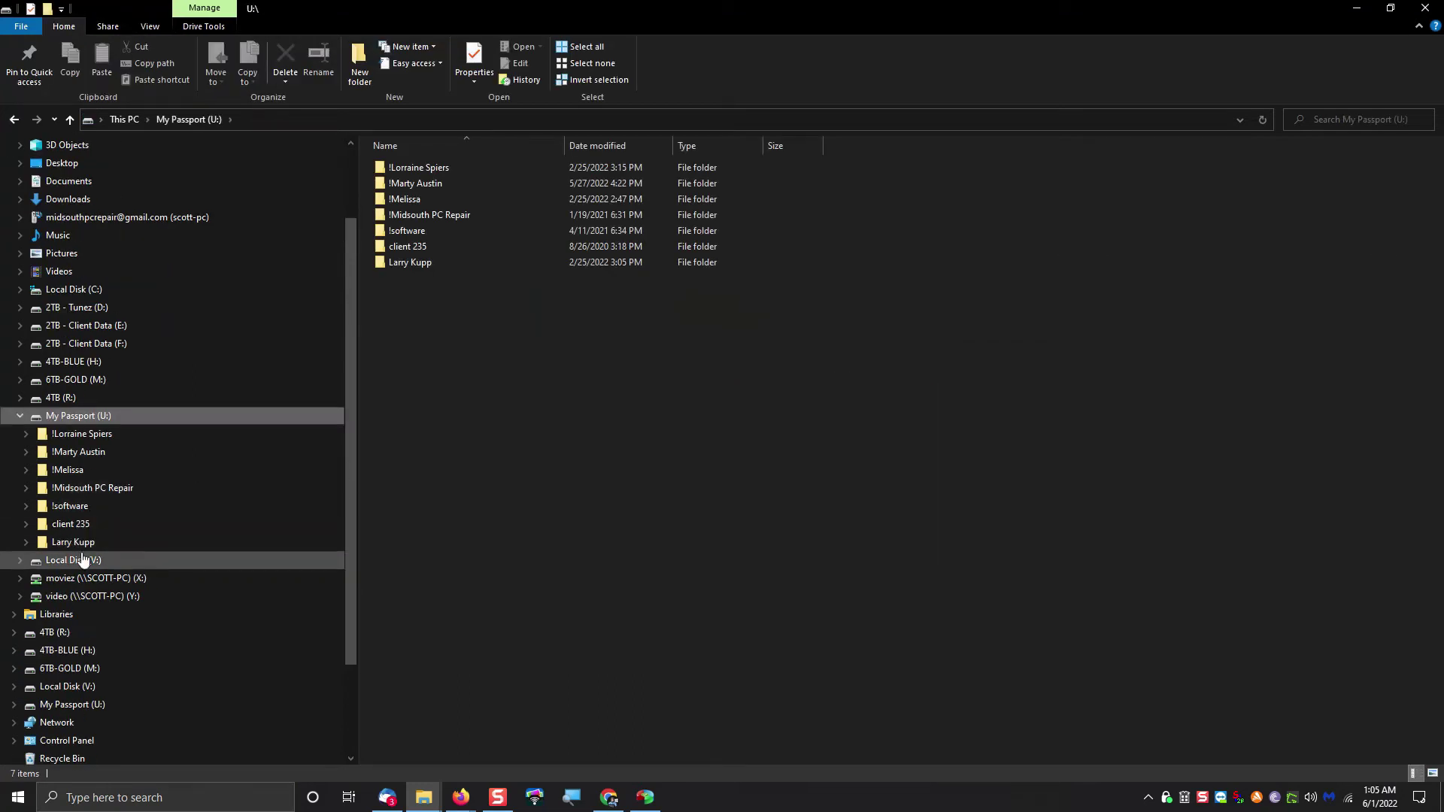
# Move all seven folders from U: onto Local Disk (V:) and confirm they arrived there
pyautogui.moveTo(476, 301); pyautogui.dragTo(182, 590)
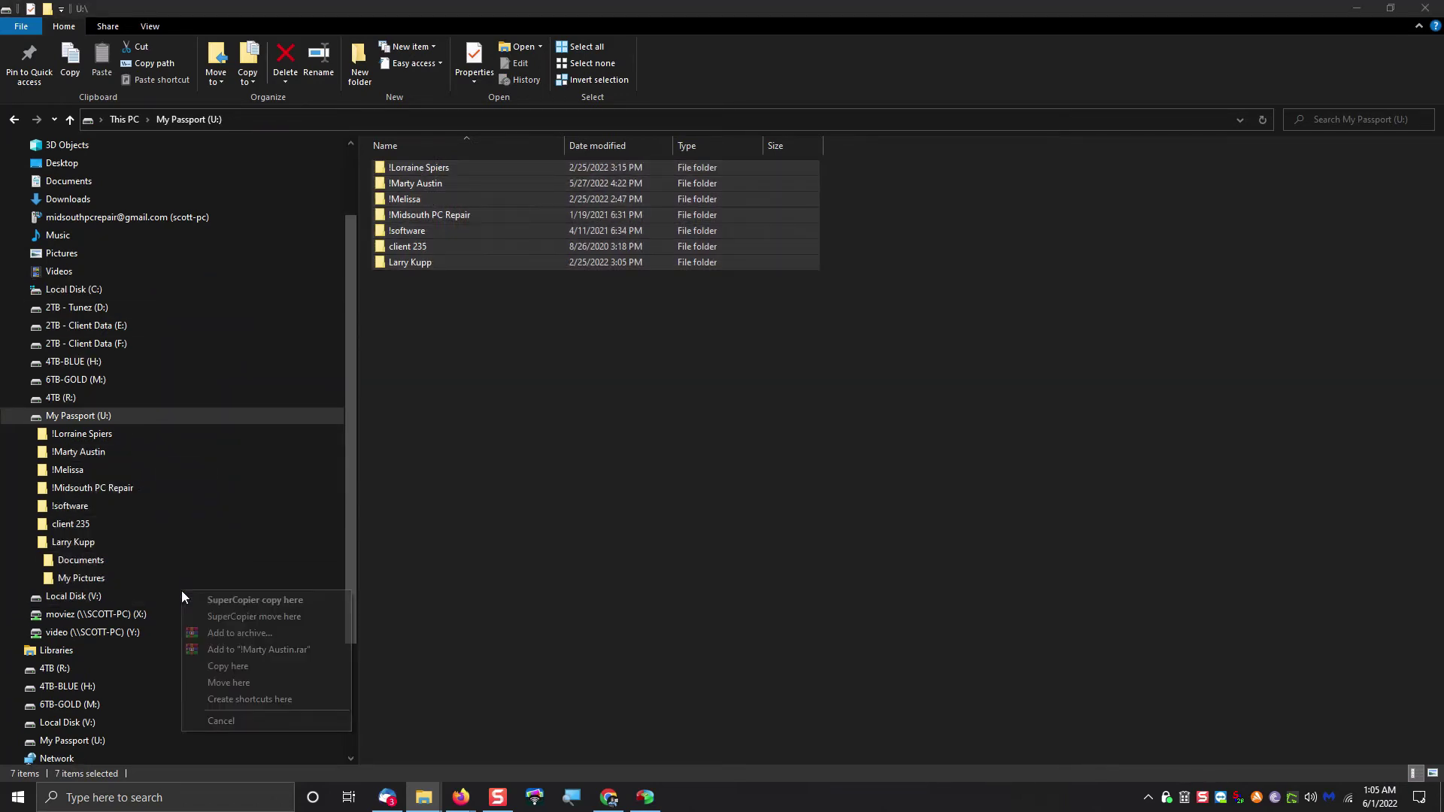
pyautogui.click(233, 614)
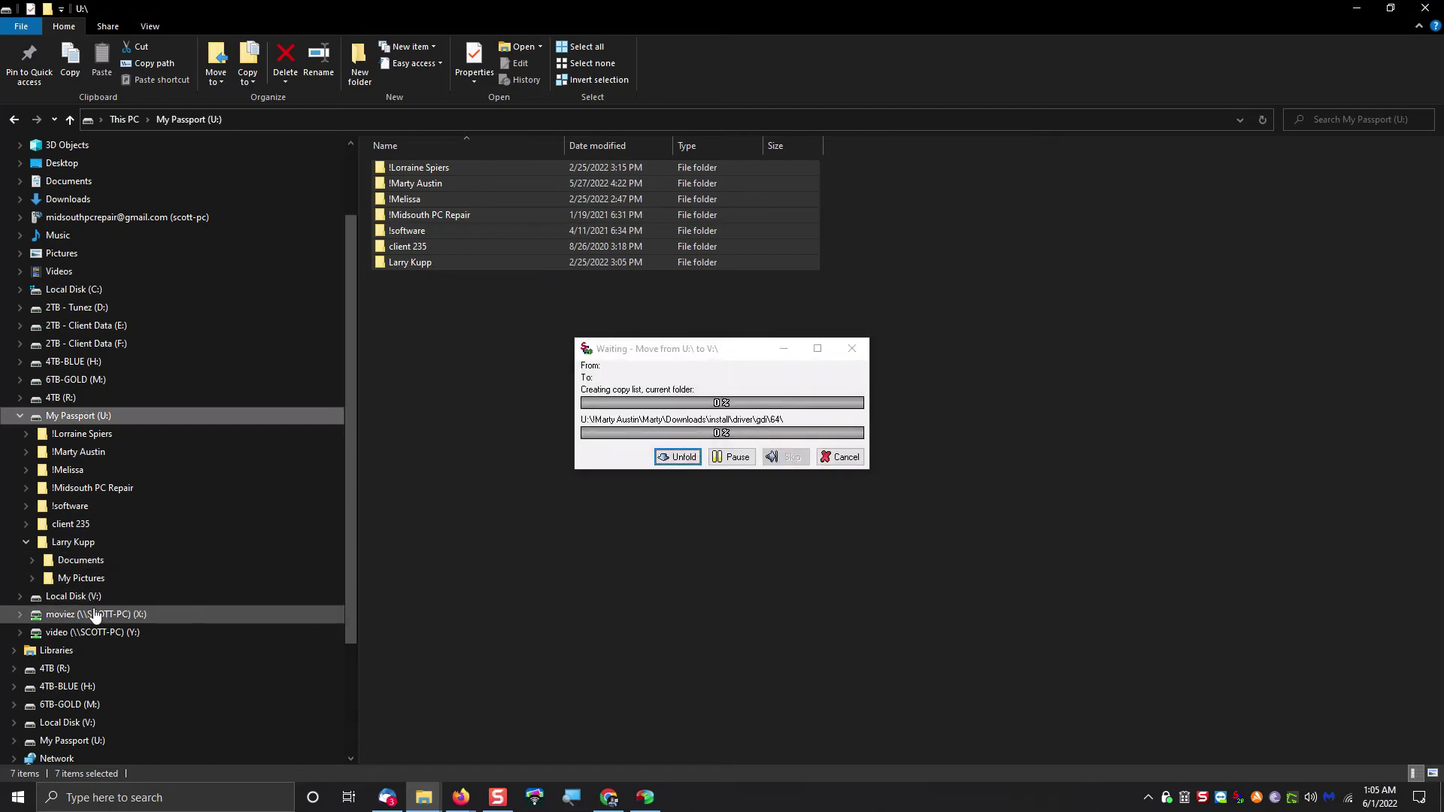
pyautogui.click(25, 543)
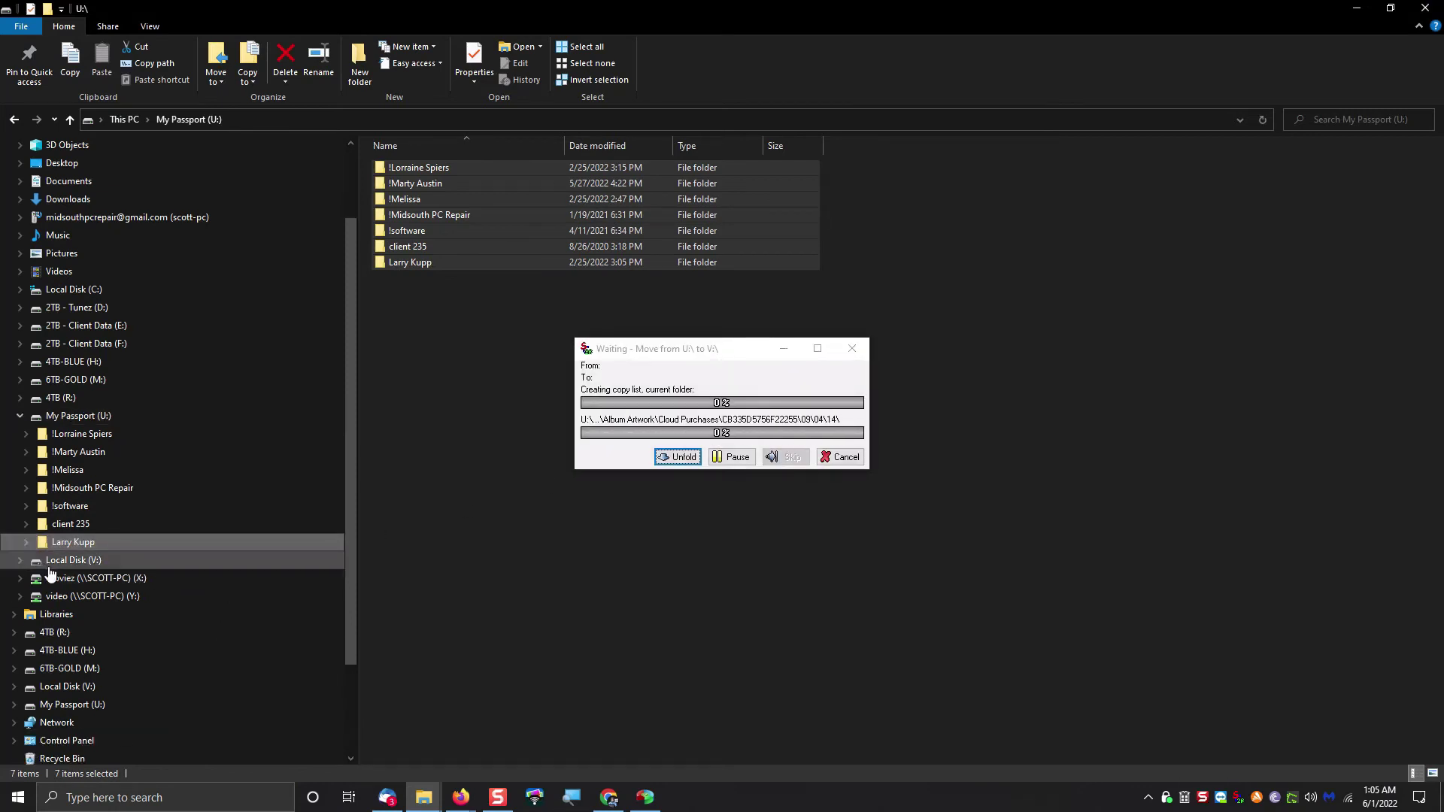
pyautogui.click(22, 561)
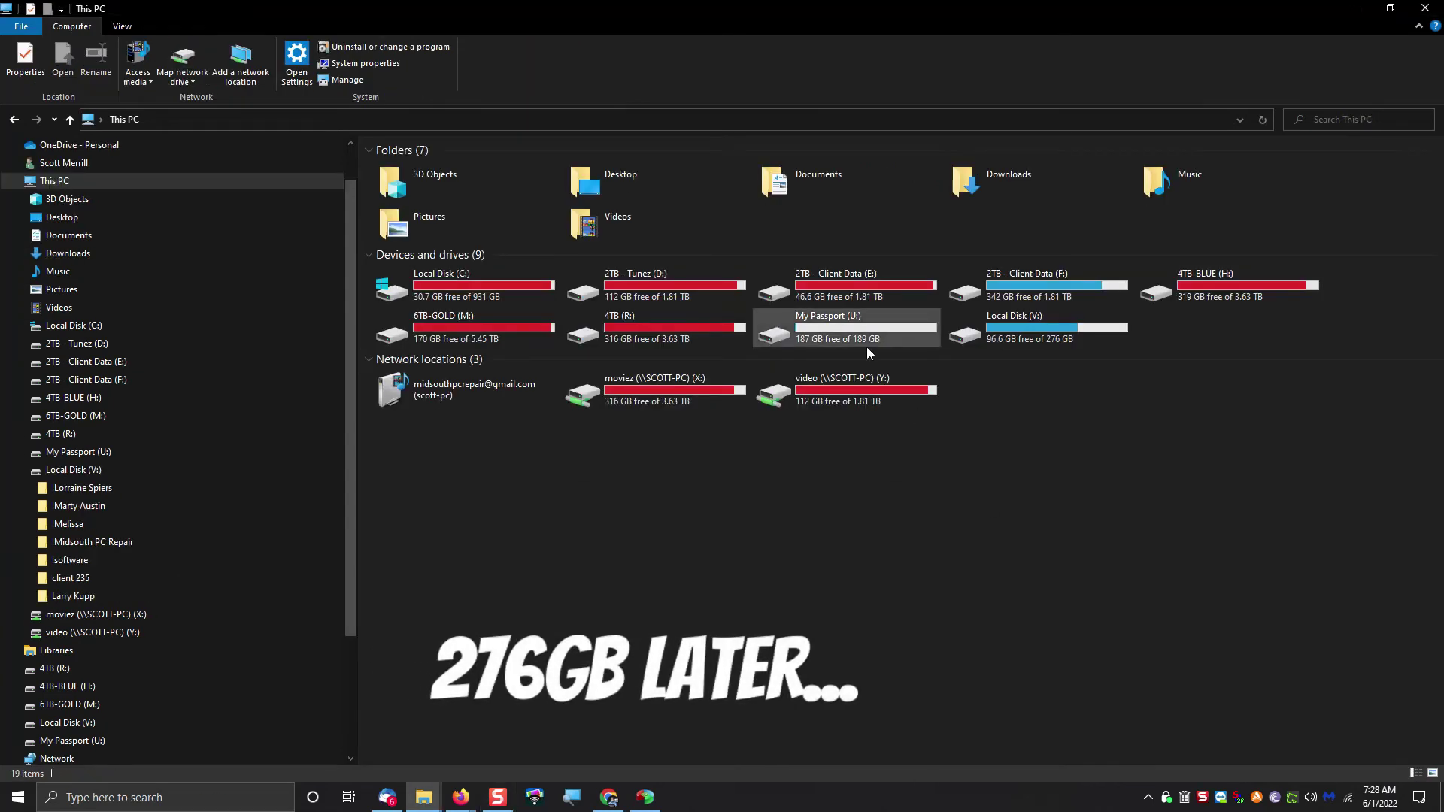
pyautogui.click(1038, 331)
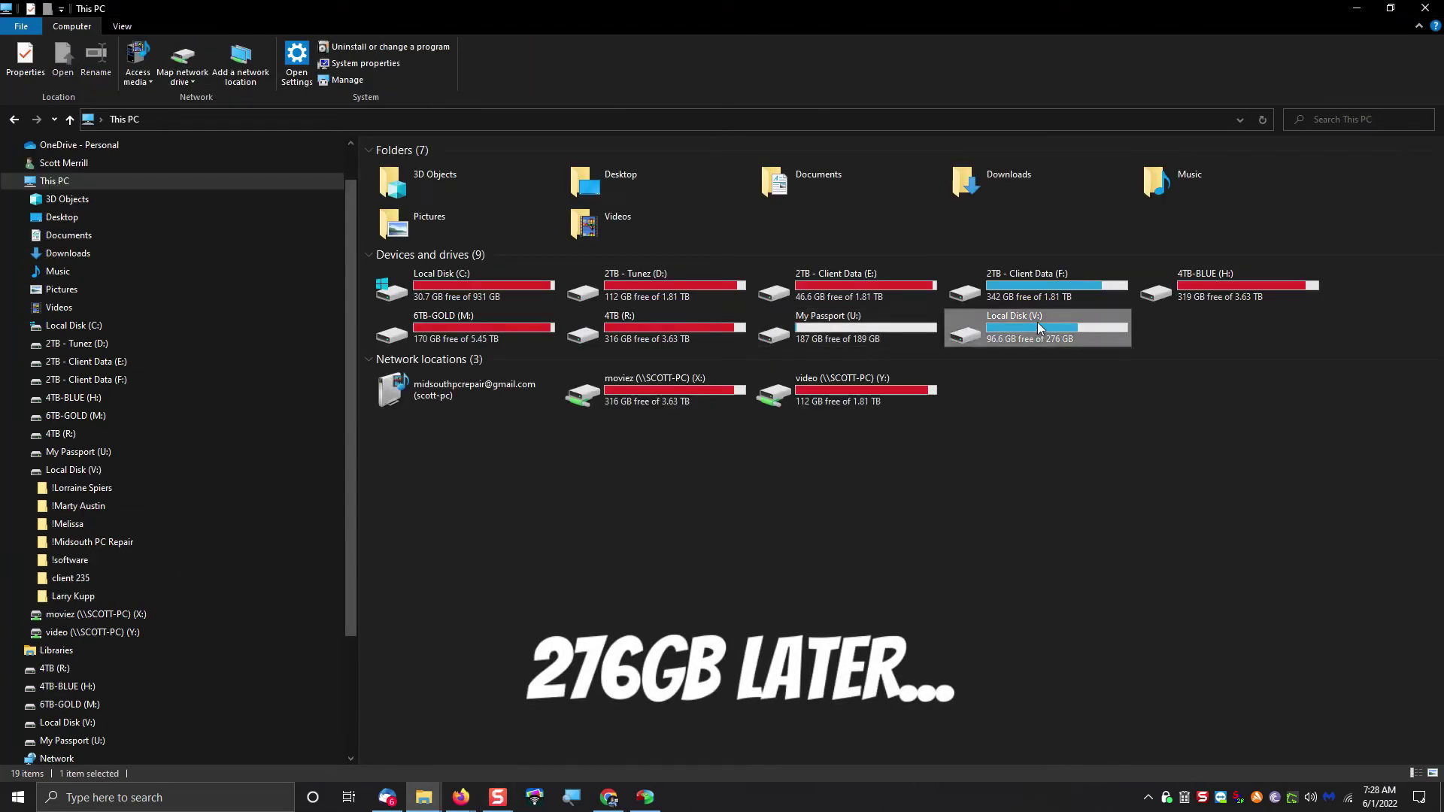
pyautogui.press('Return')
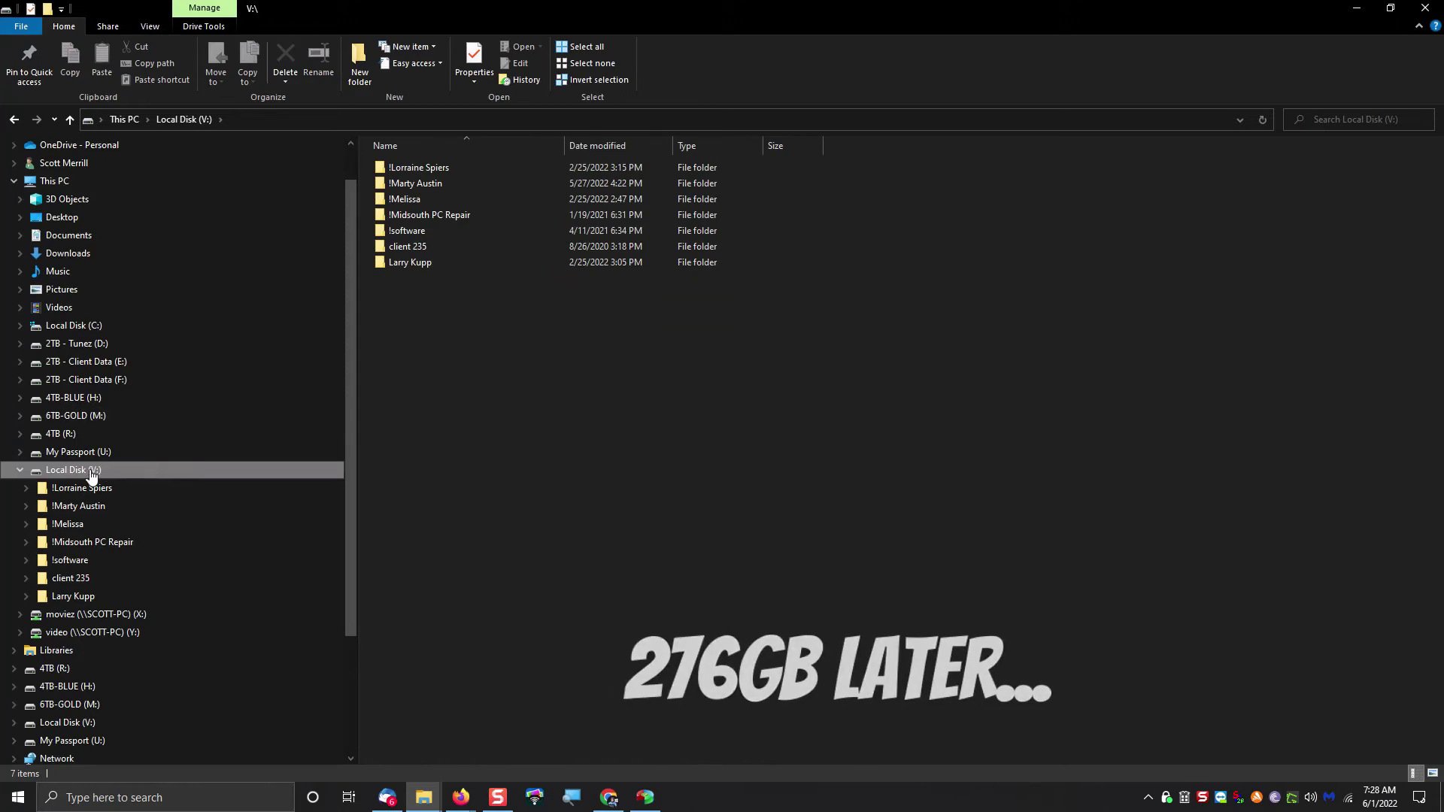
pyautogui.click(45, 181)
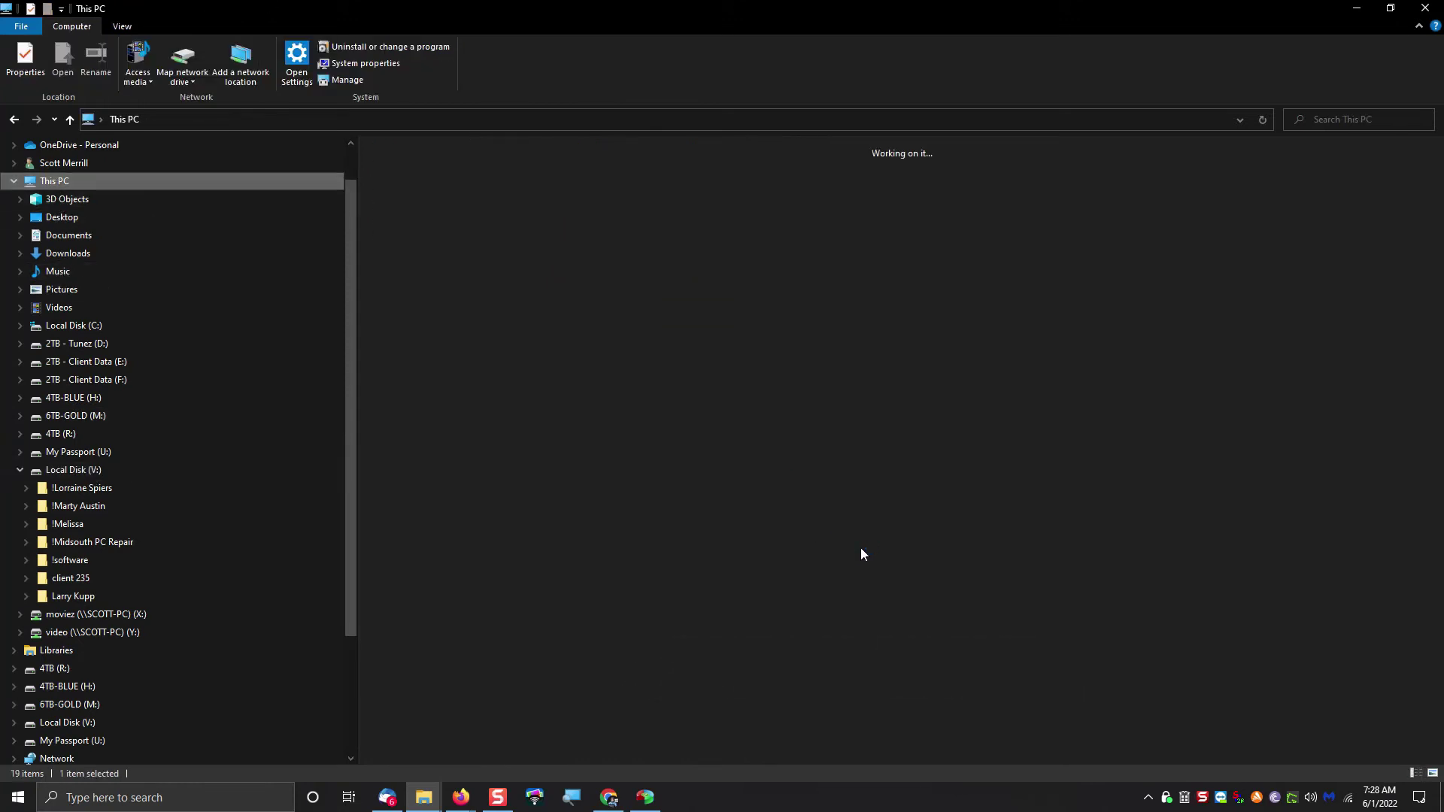
# Quick-delete the 189.39GB My Passport (U:) partition and apply the pending operation
pyautogui.click(647, 795)
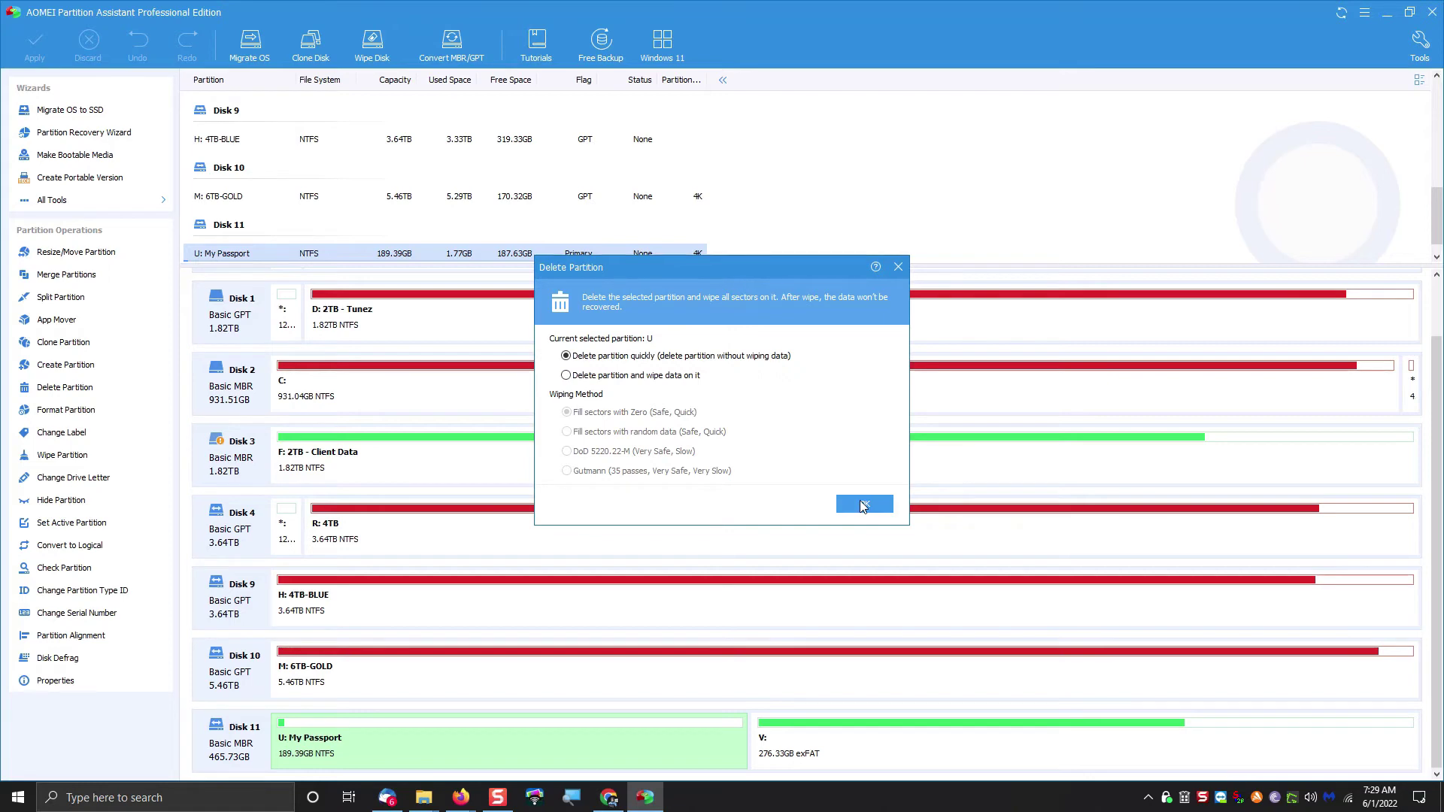
pyautogui.click(862, 505)
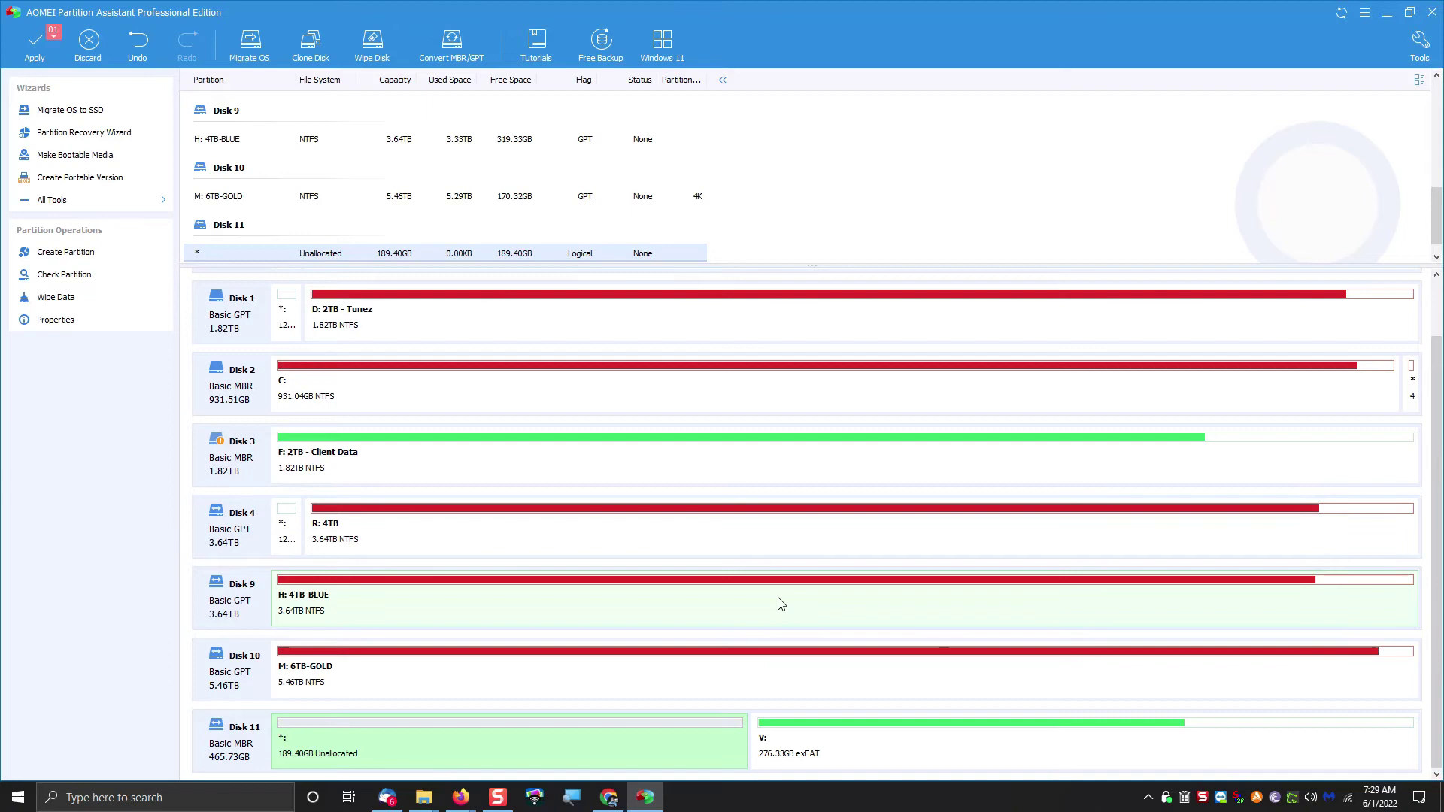
pyautogui.click(35, 45)
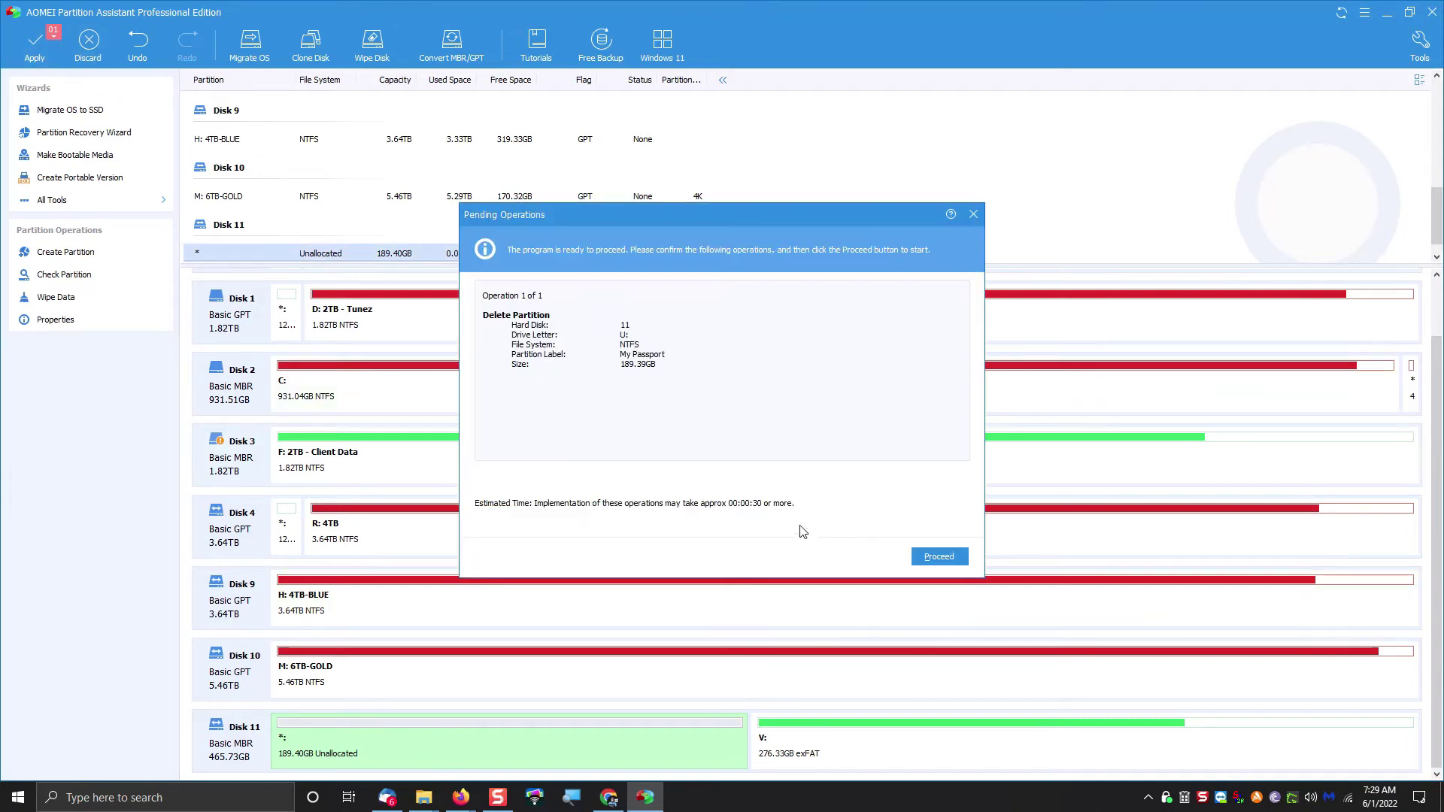
pyautogui.click(940, 558)
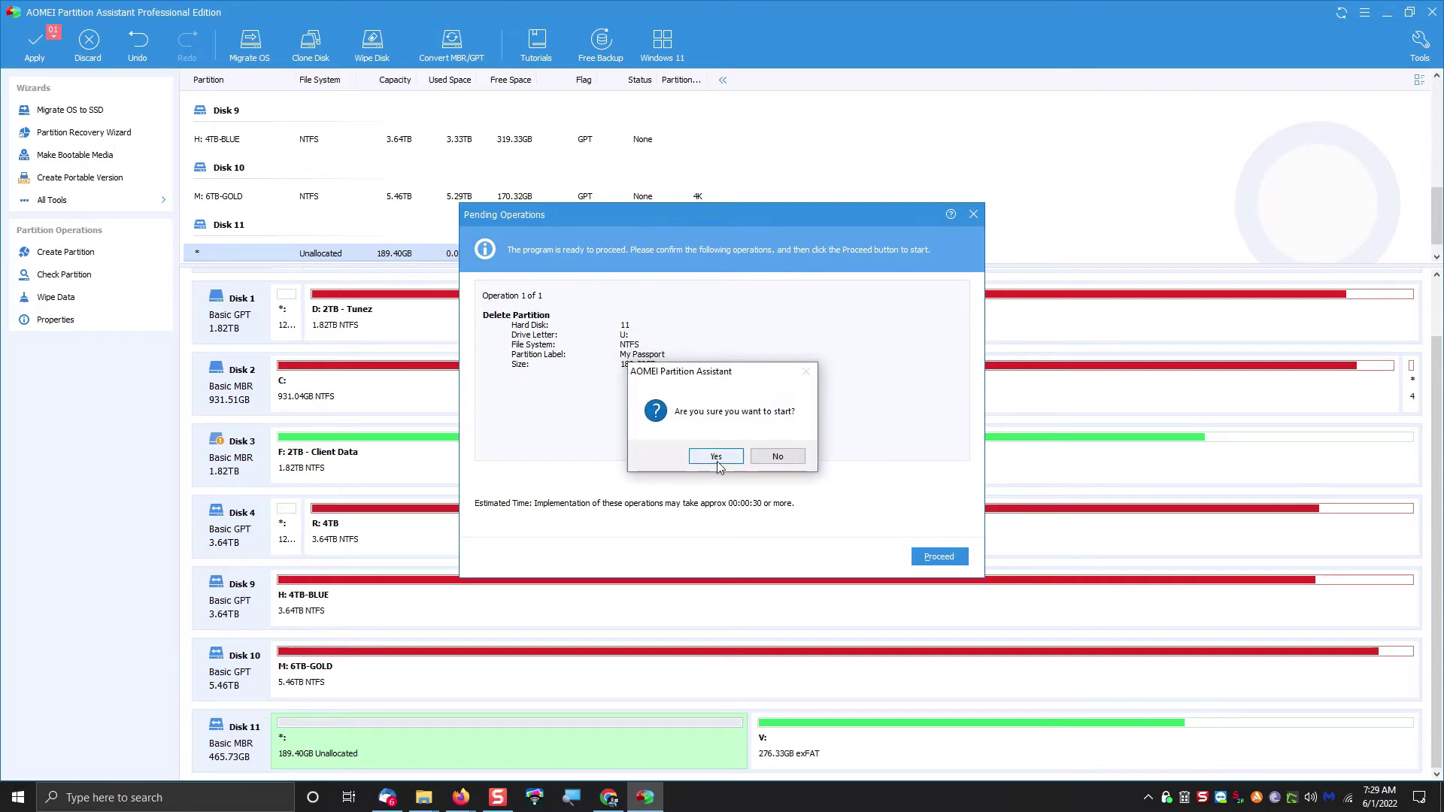
pyautogui.click(716, 457)
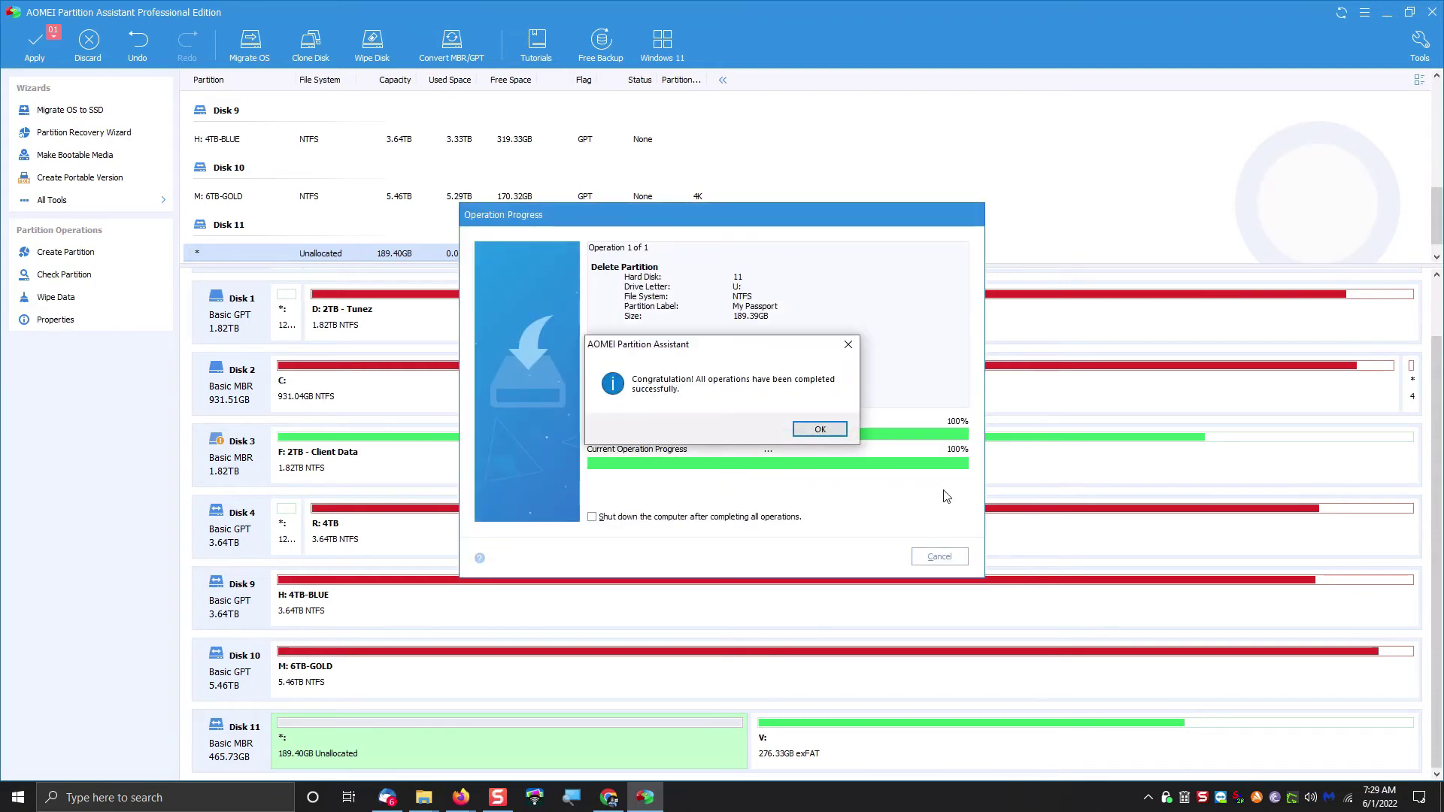
pyautogui.click(820, 431)
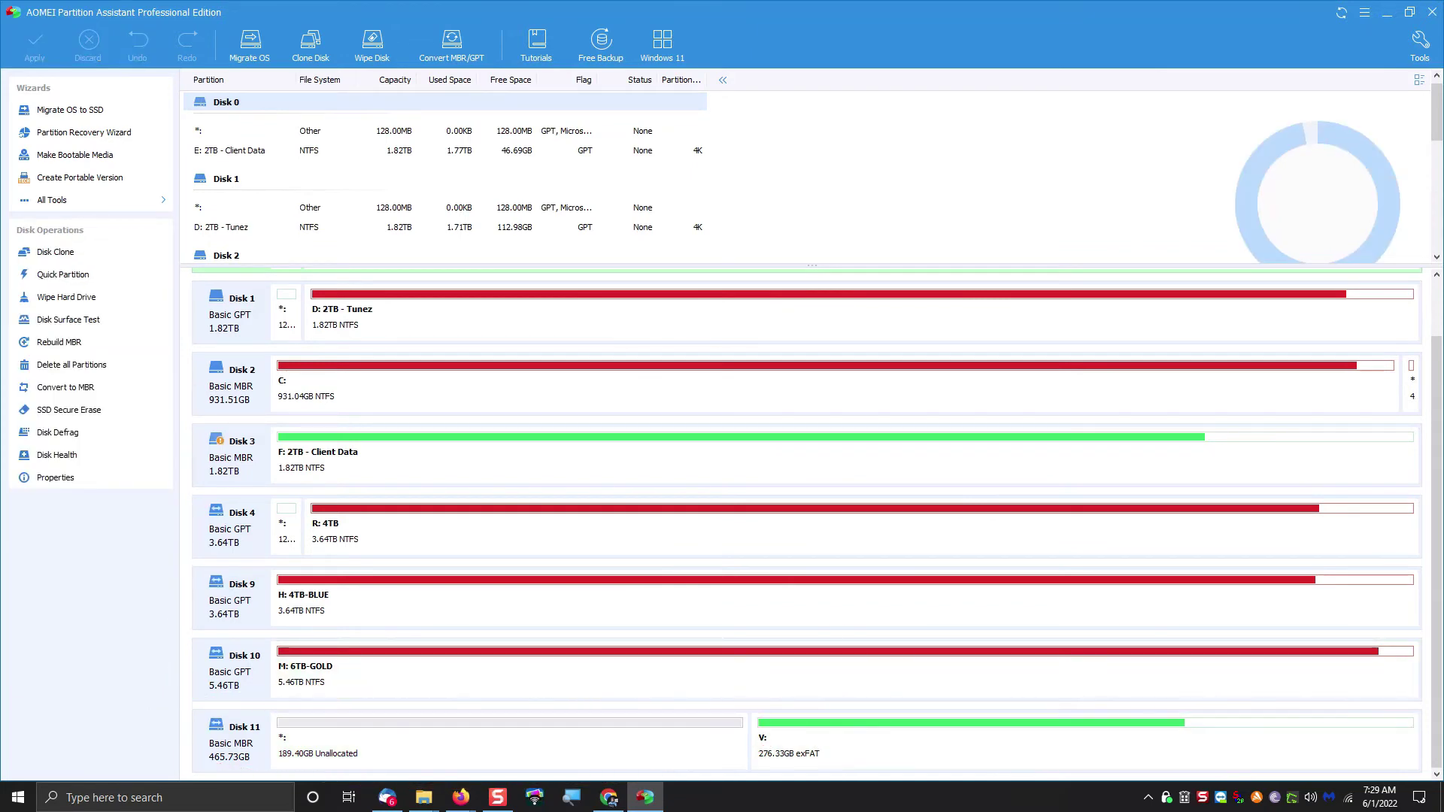
# Bring up the V: partition's actions and show its Advanced options
pyautogui.rightClick(876, 745)
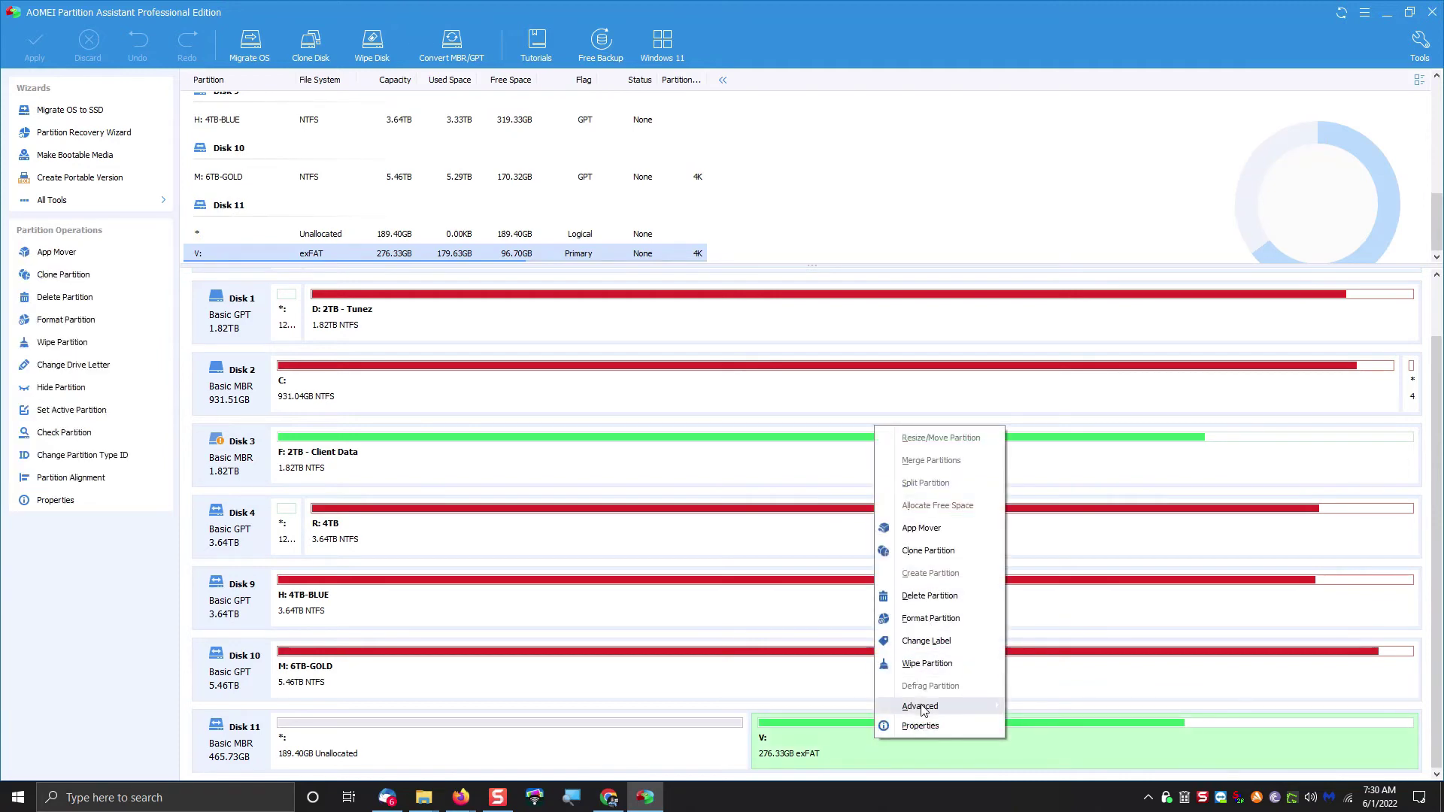
pyautogui.moveTo(974, 709)
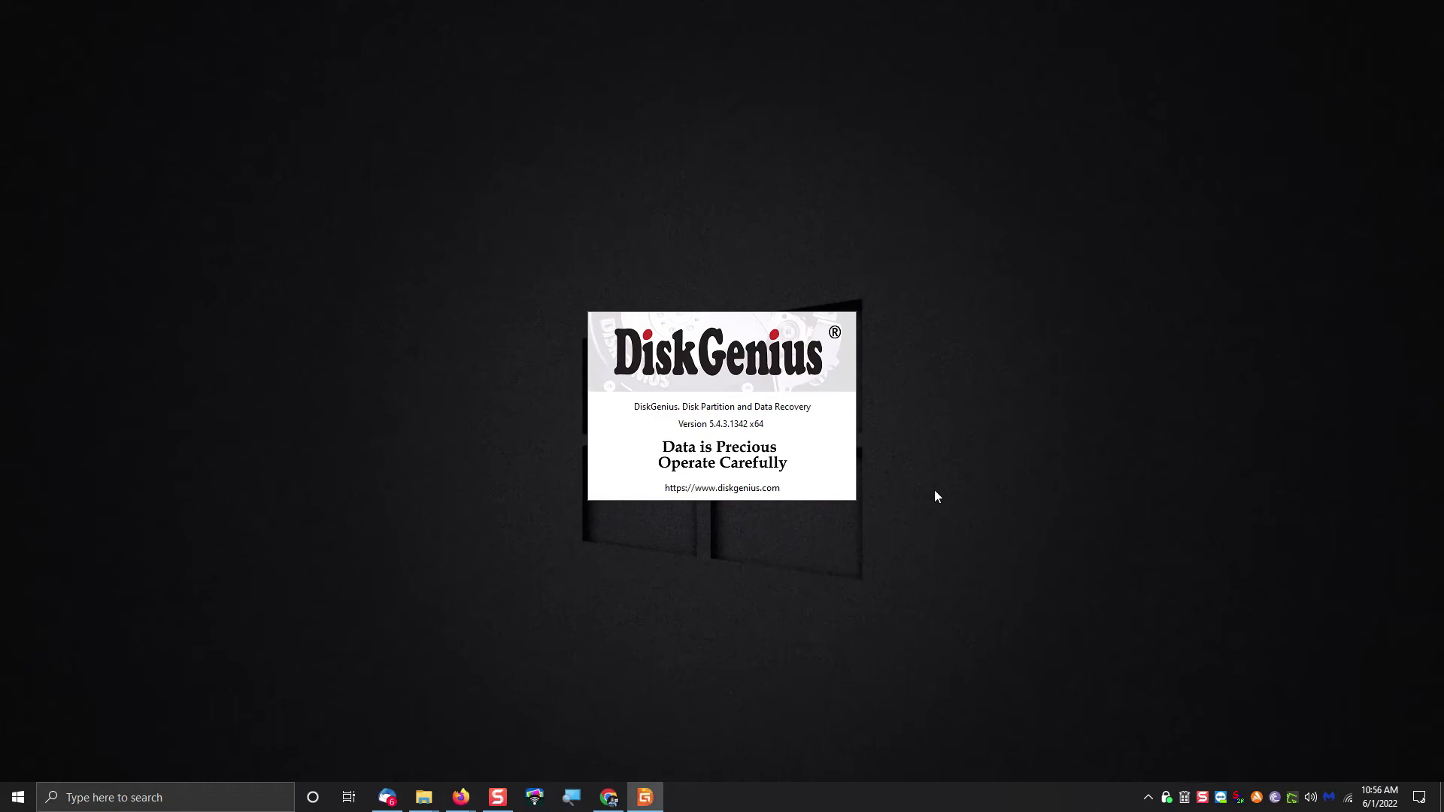
# Resize Local Disk (U:) down to 7.07MB, leaving 189.39GB unallocated, and apply it
pyautogui.click(100, 441)
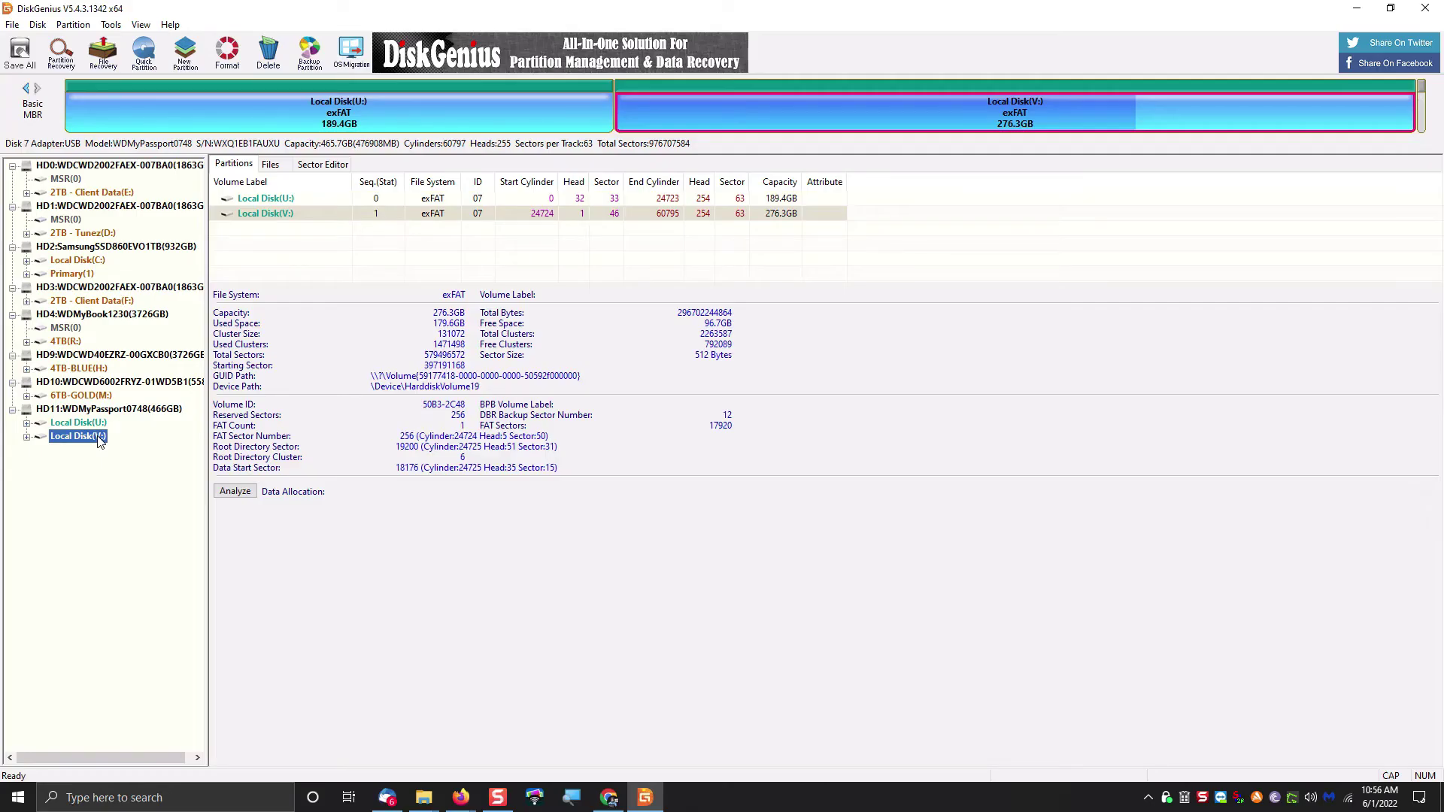
pyautogui.rightClick(100, 440)
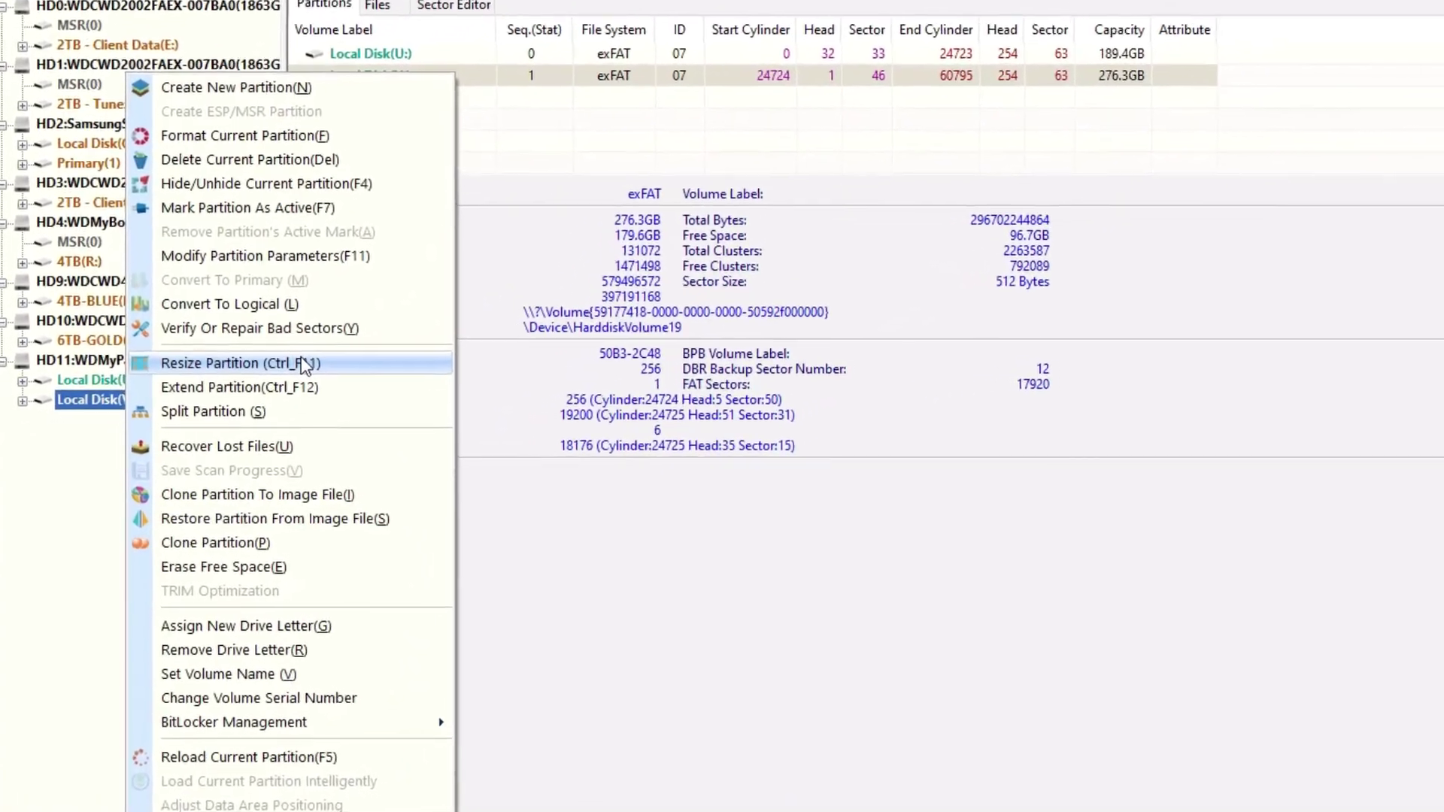
pyautogui.click(303, 363)
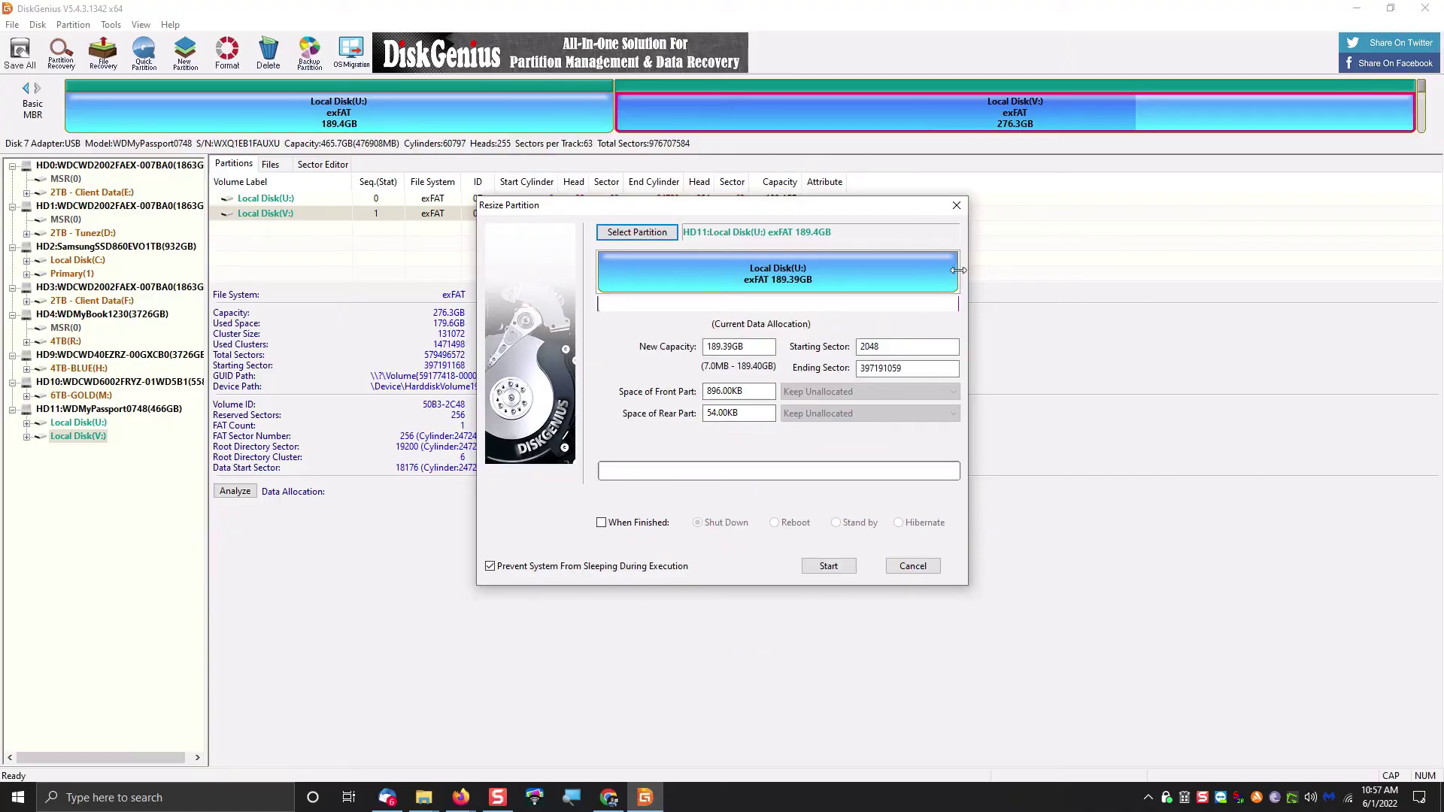
pyautogui.moveTo(958, 269); pyautogui.dragTo(598, 271)
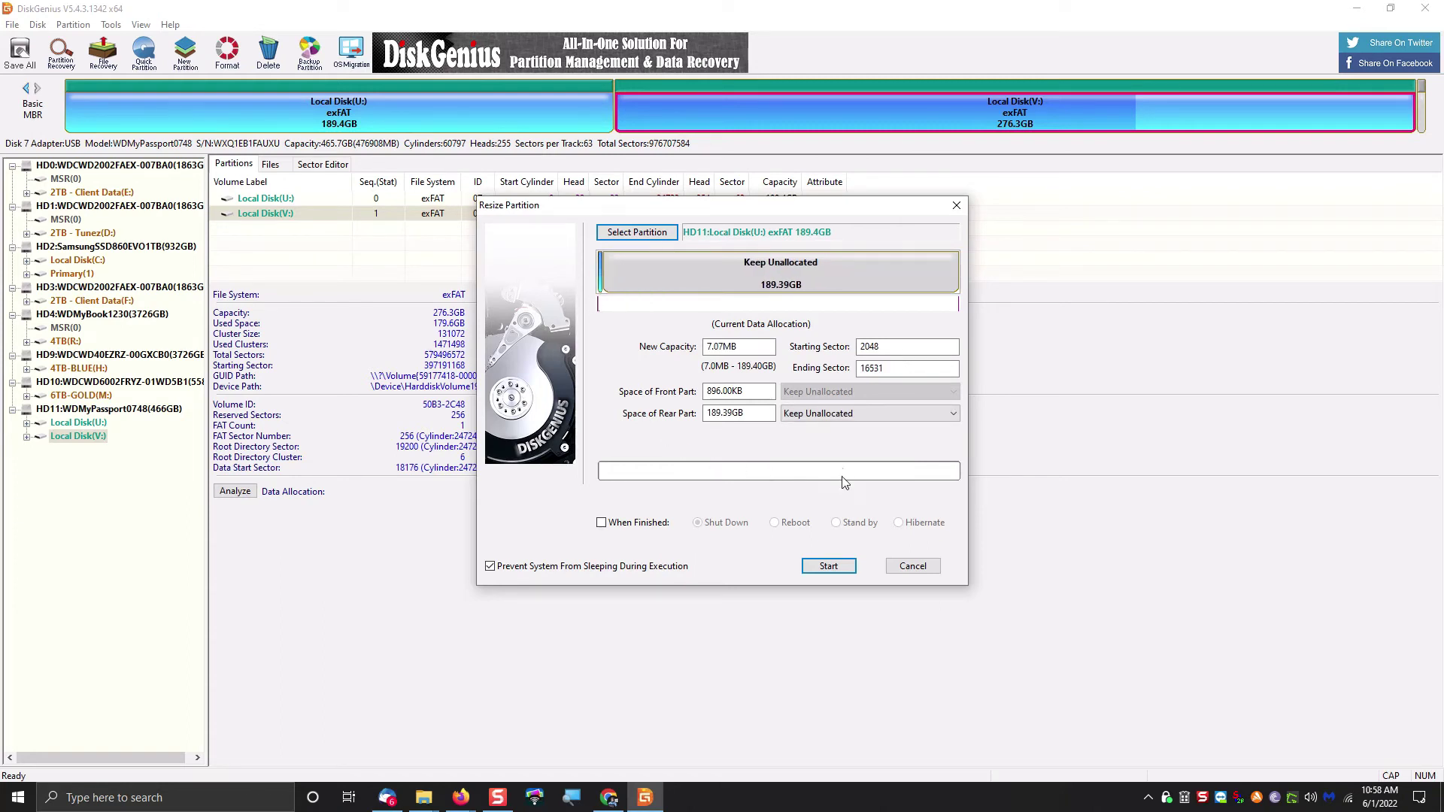
pyautogui.click(828, 567)
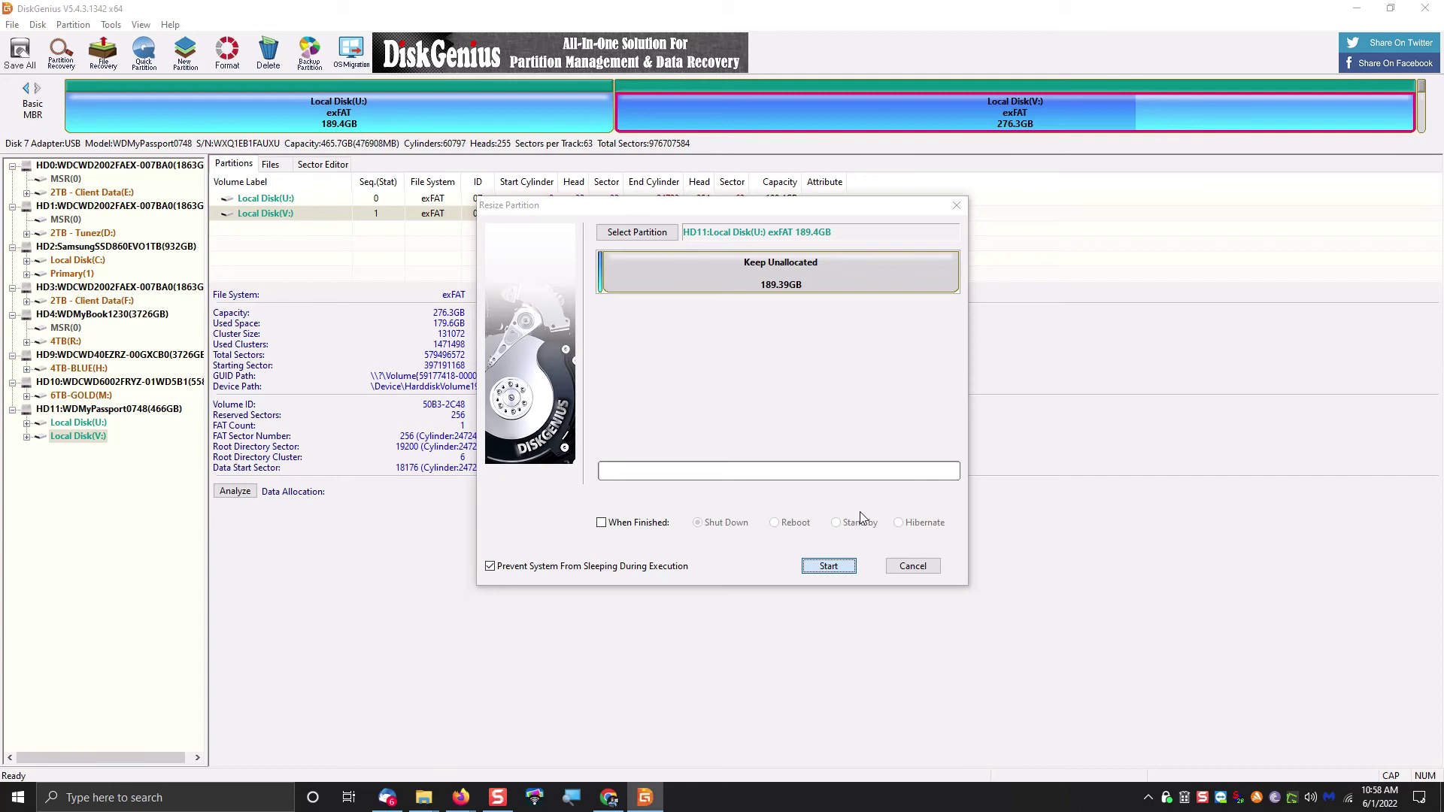
pyautogui.press('Return')
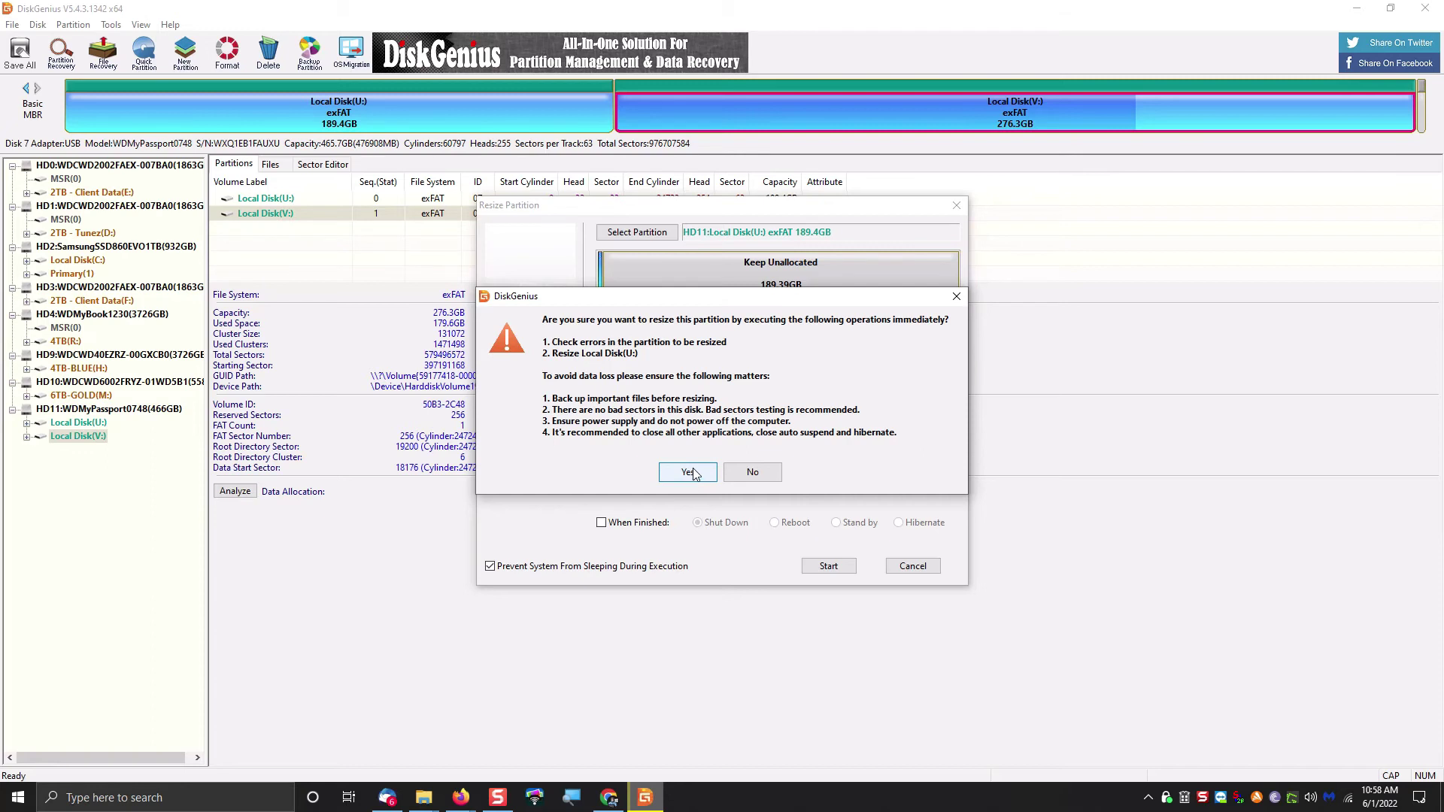
pyautogui.click(688, 473)
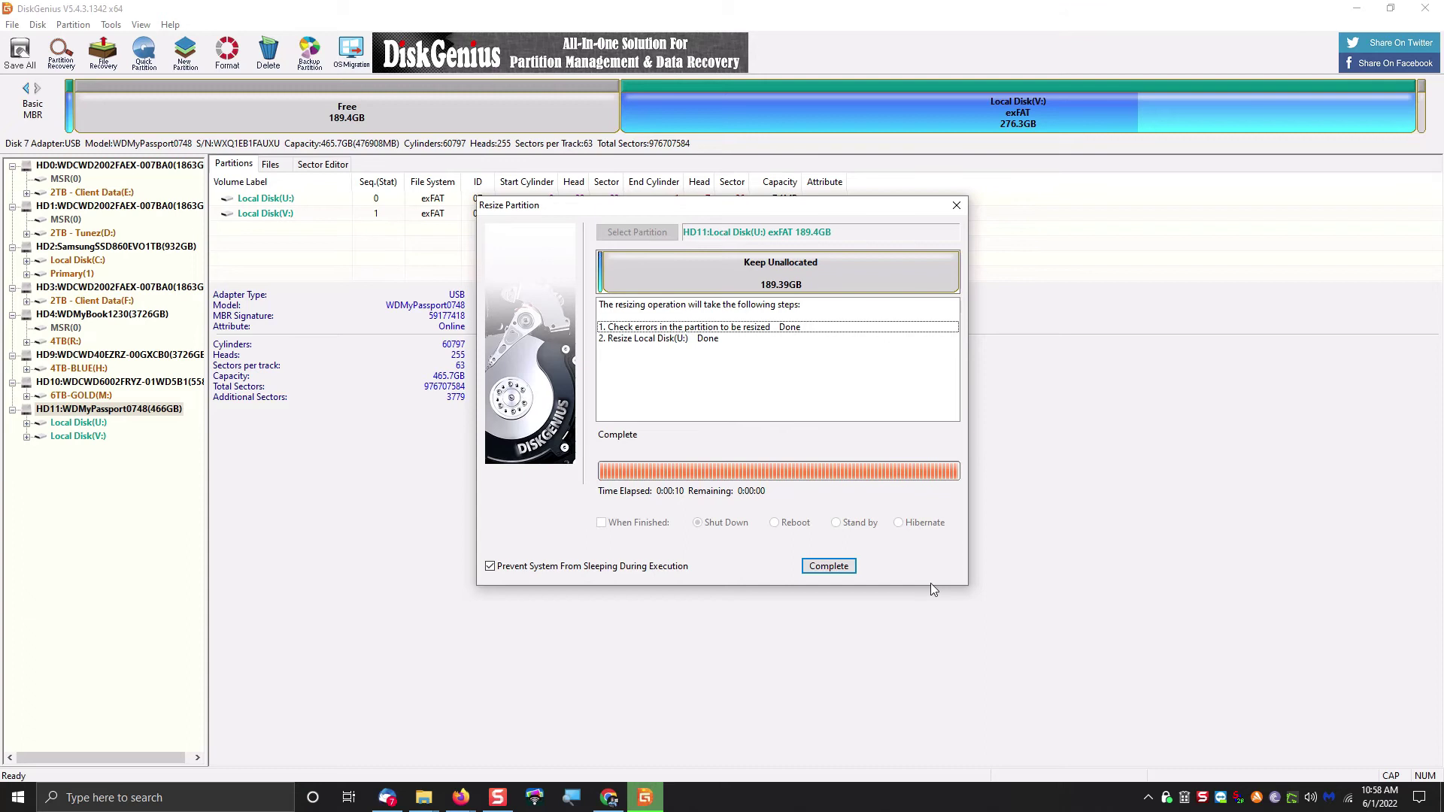
pyautogui.click(857, 569)
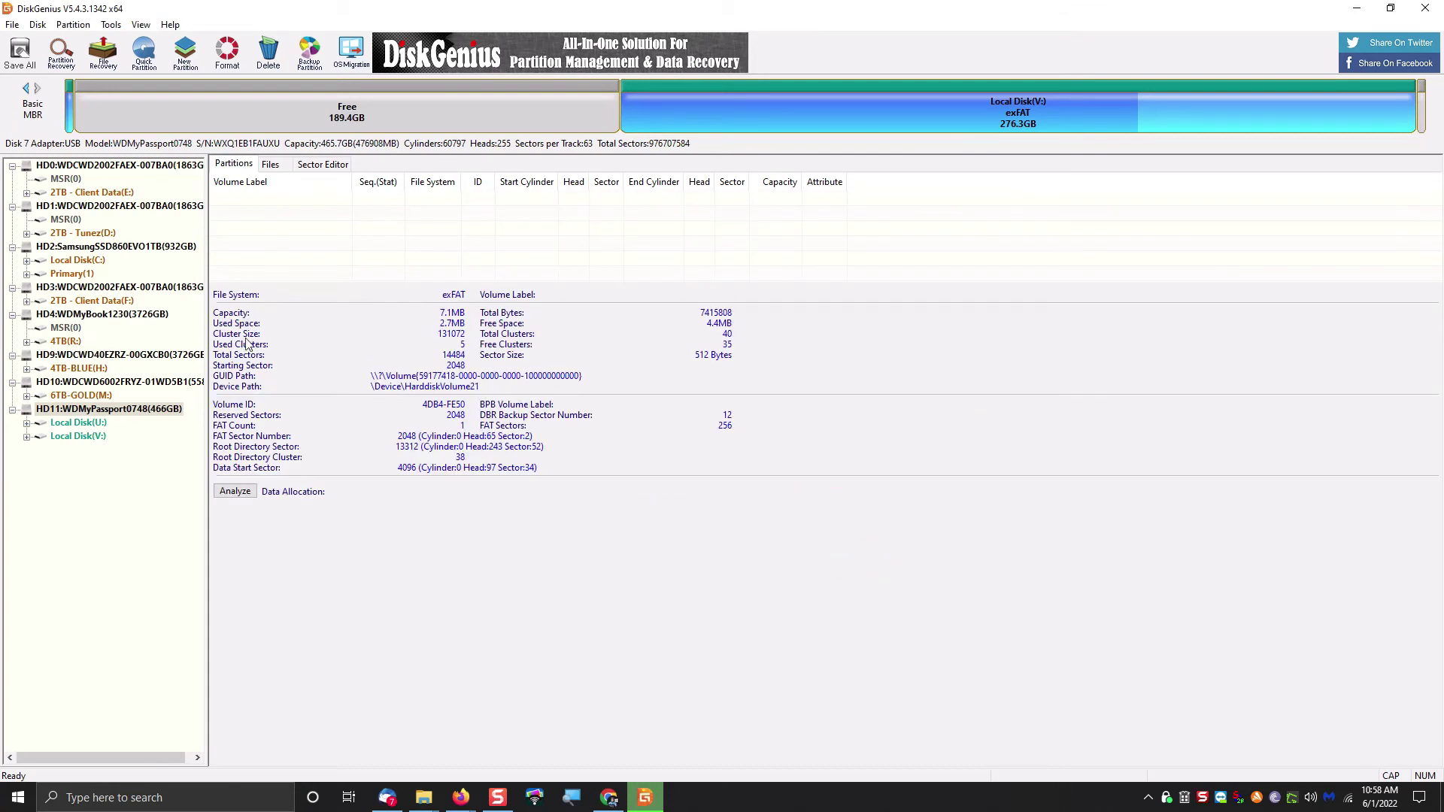
# Extend Local Disk (V:) over the 189.4GB free space to 465.7GB and apply it
pyautogui.click(99, 438)
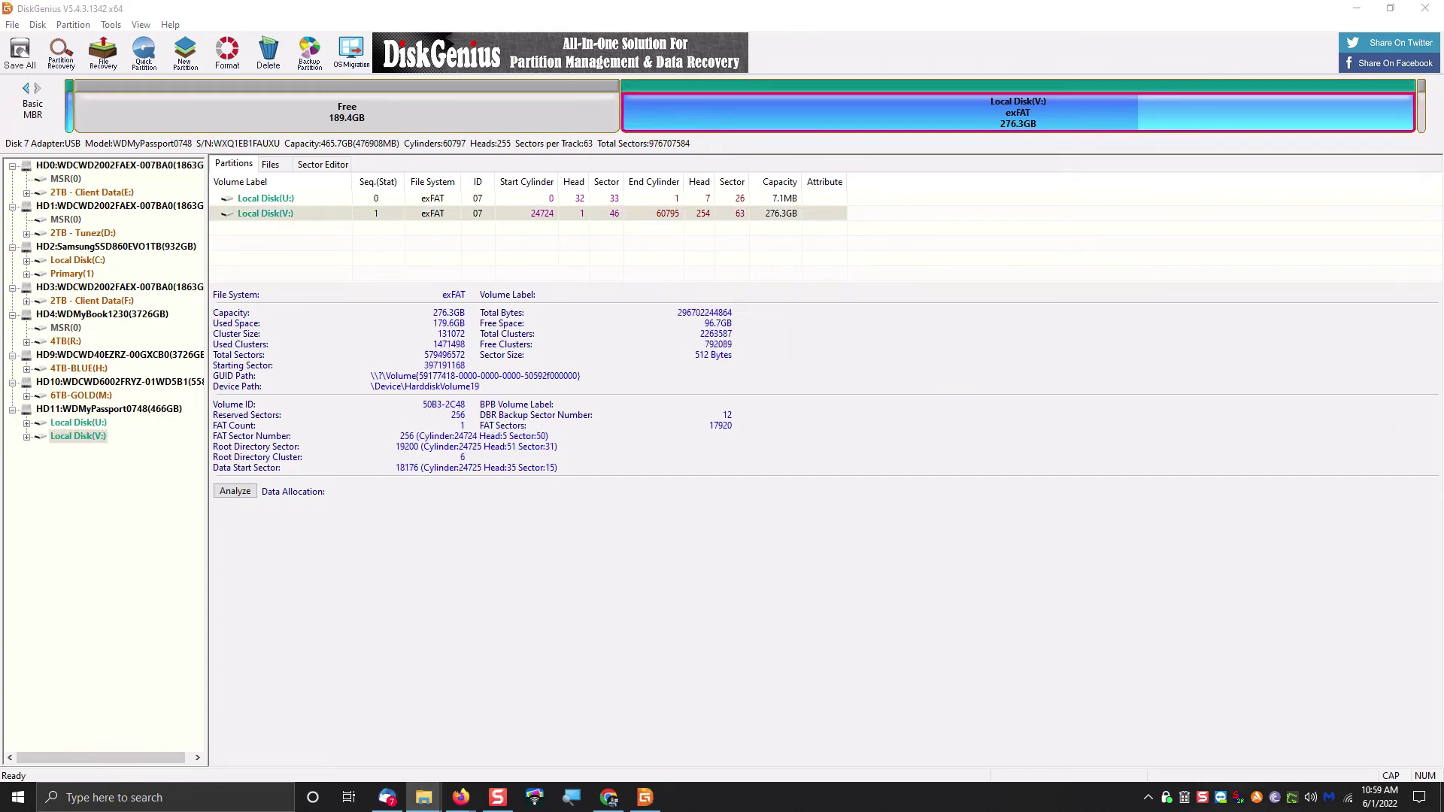
pyautogui.rightClick(286, 213)
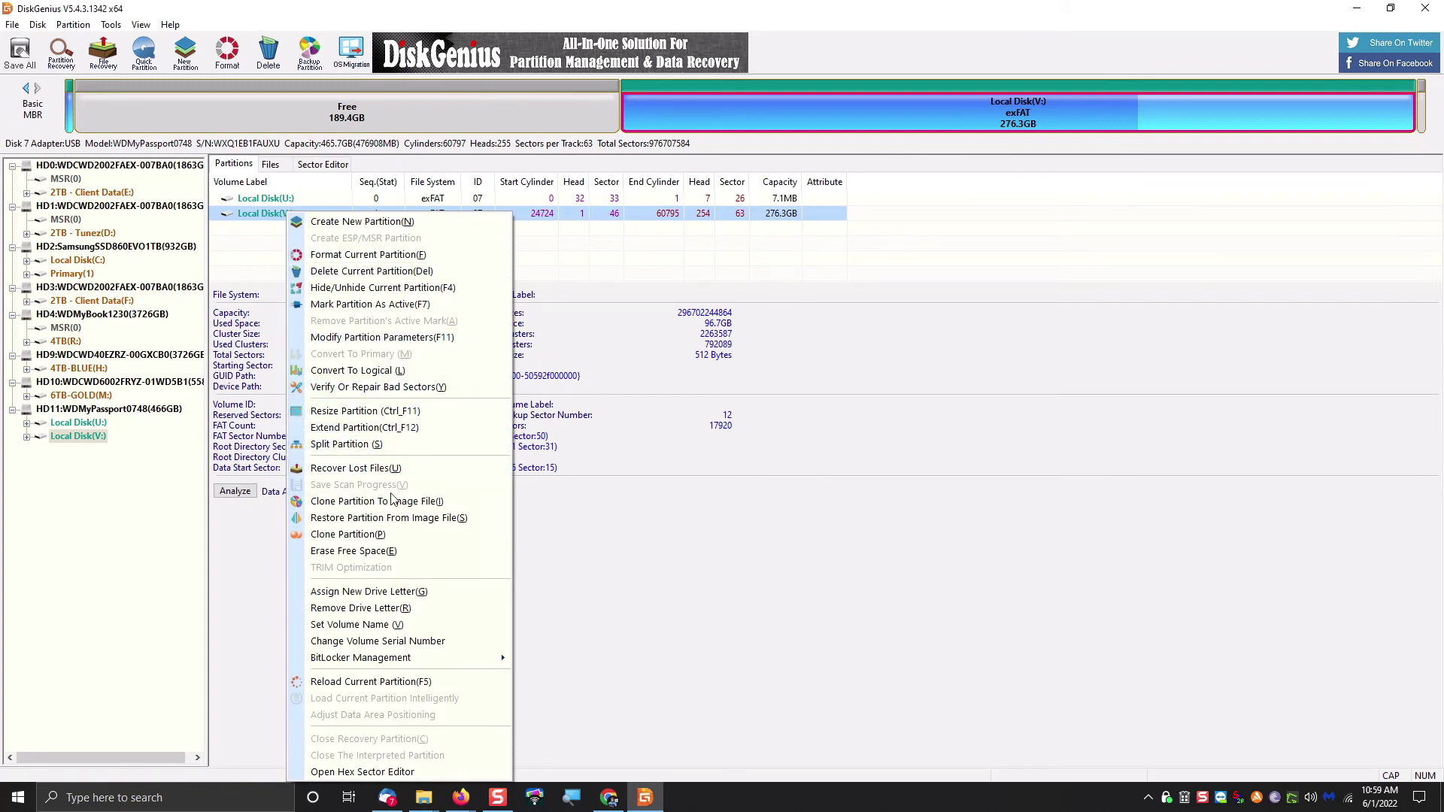
pyautogui.click(400, 428)
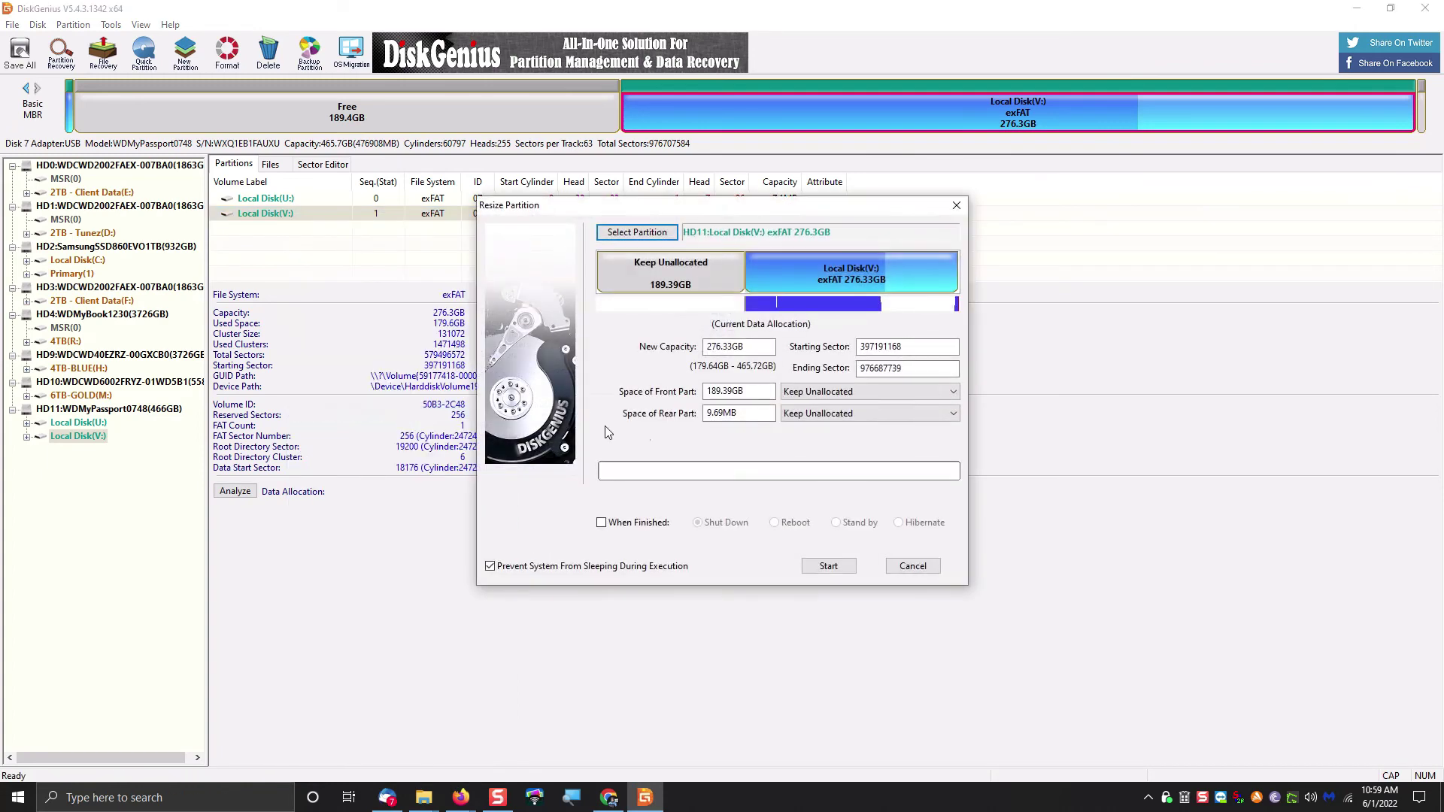
pyautogui.click(726, 283)
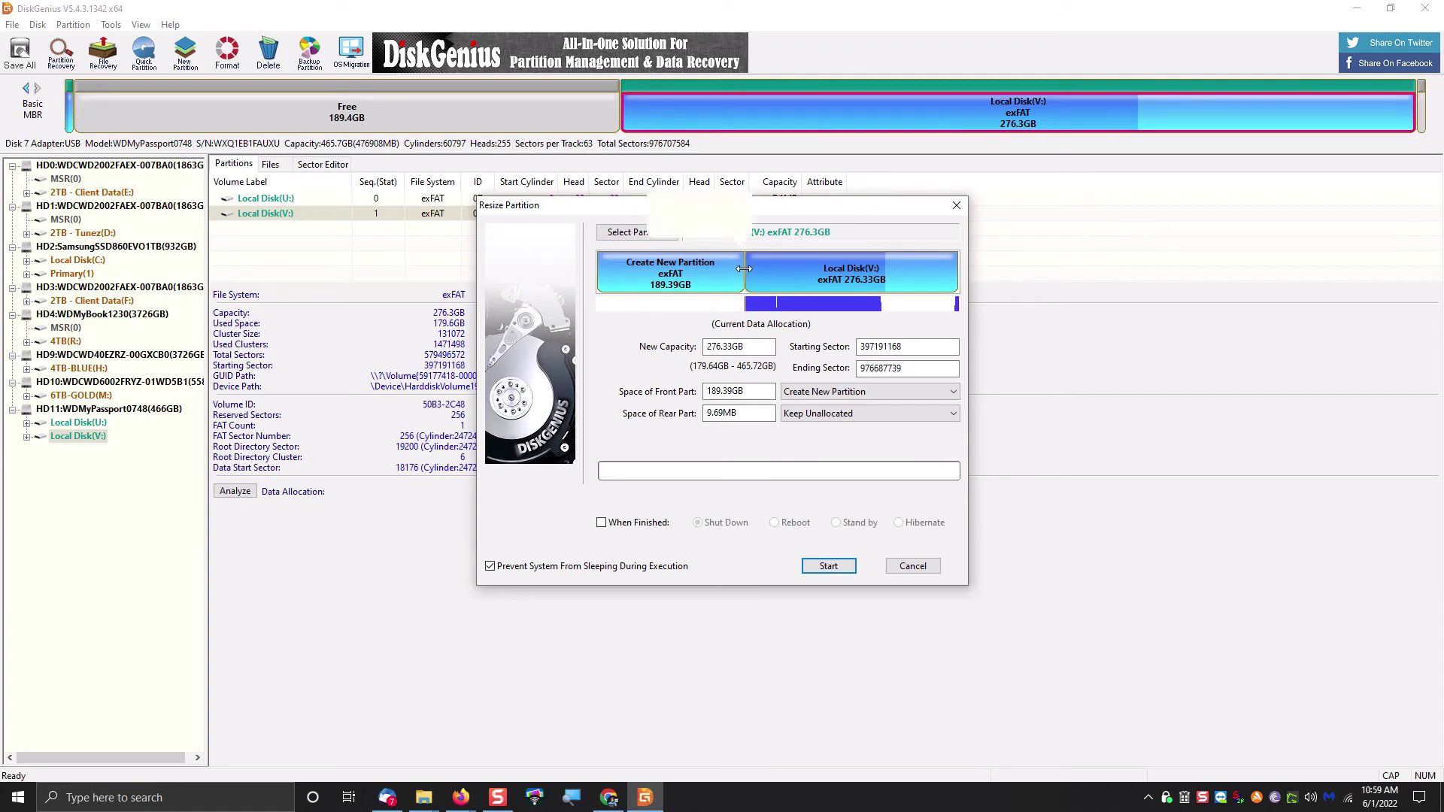
pyautogui.moveTo(745, 269); pyautogui.dragTo(591, 271)
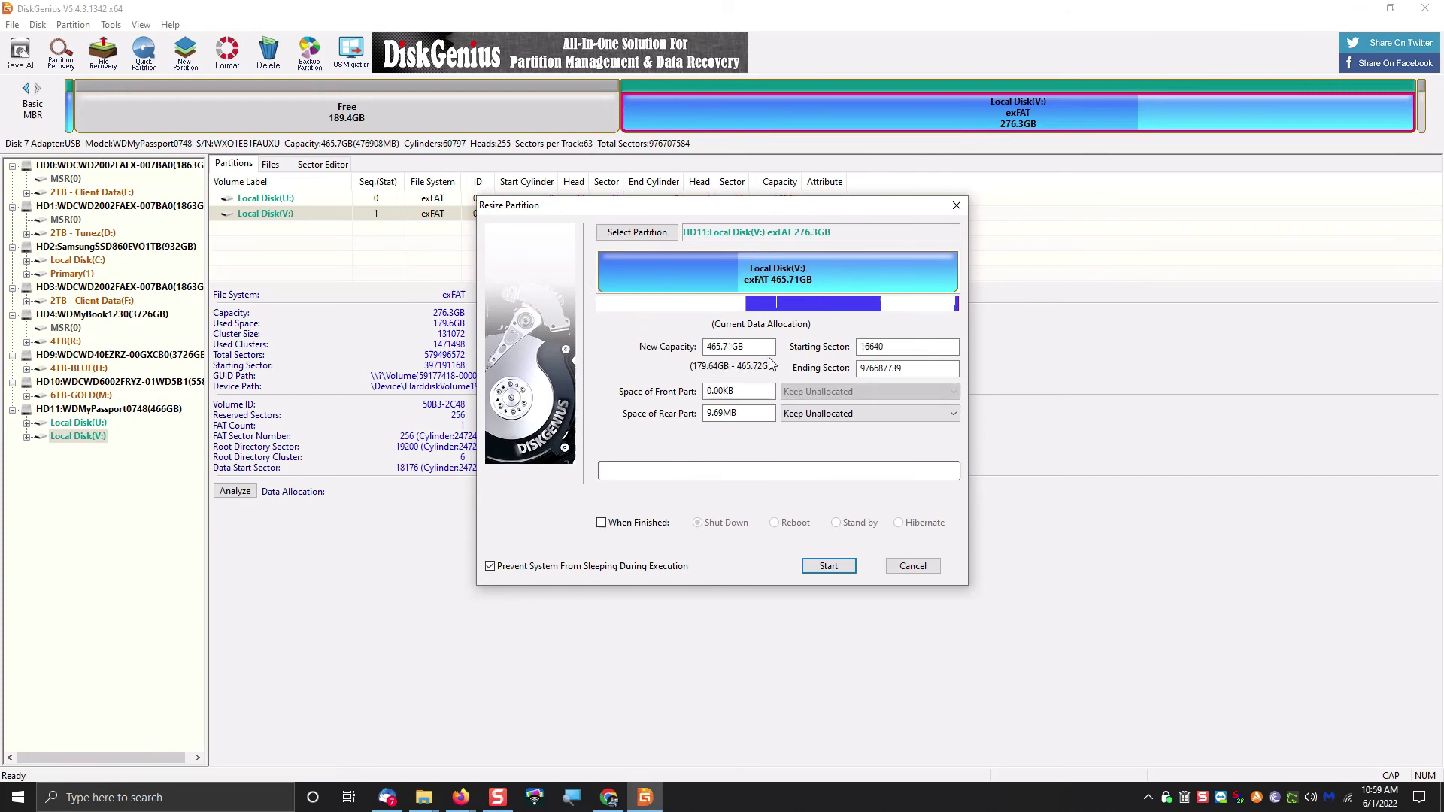
pyautogui.click(828, 567)
pyautogui.click(738, 468)
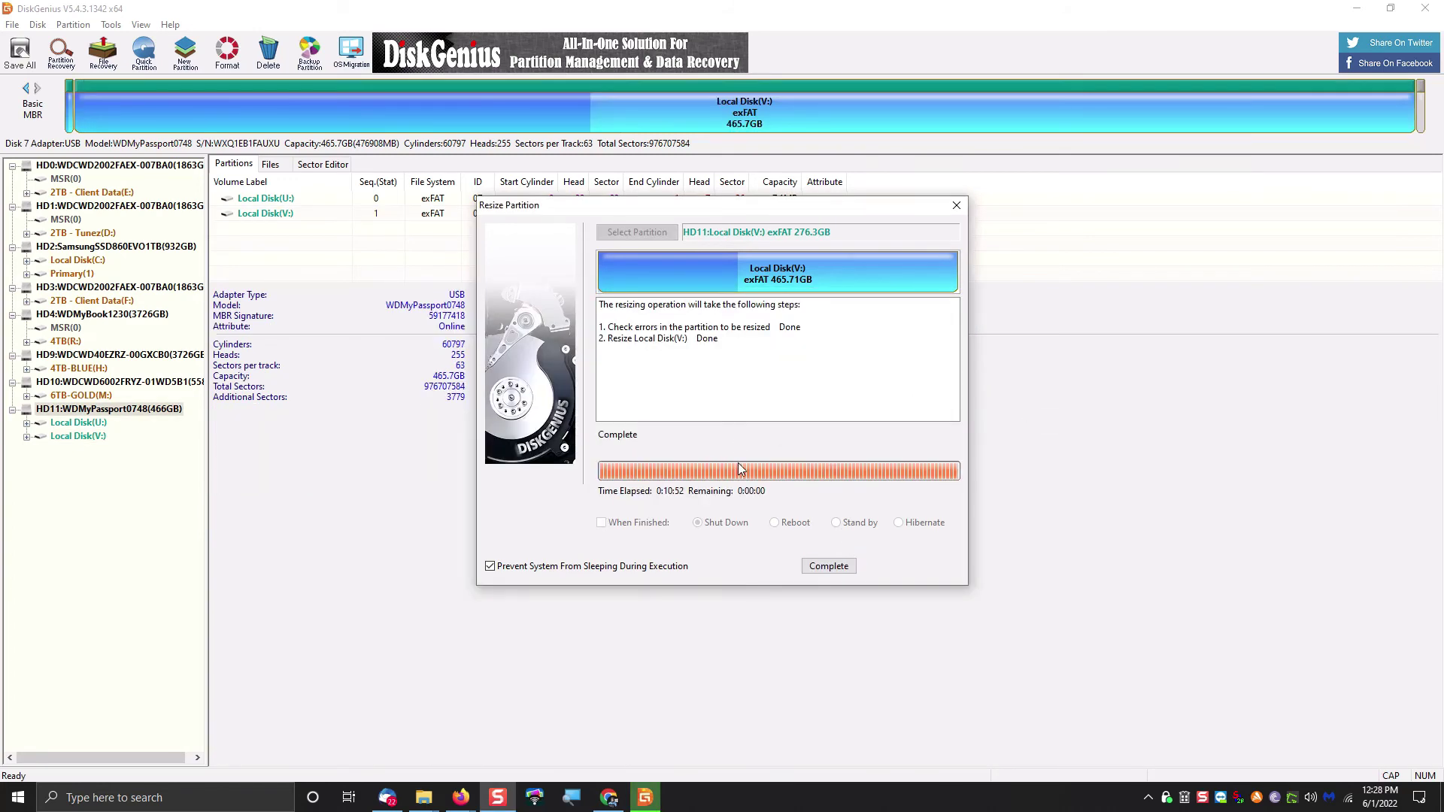
pyautogui.click(829, 567)
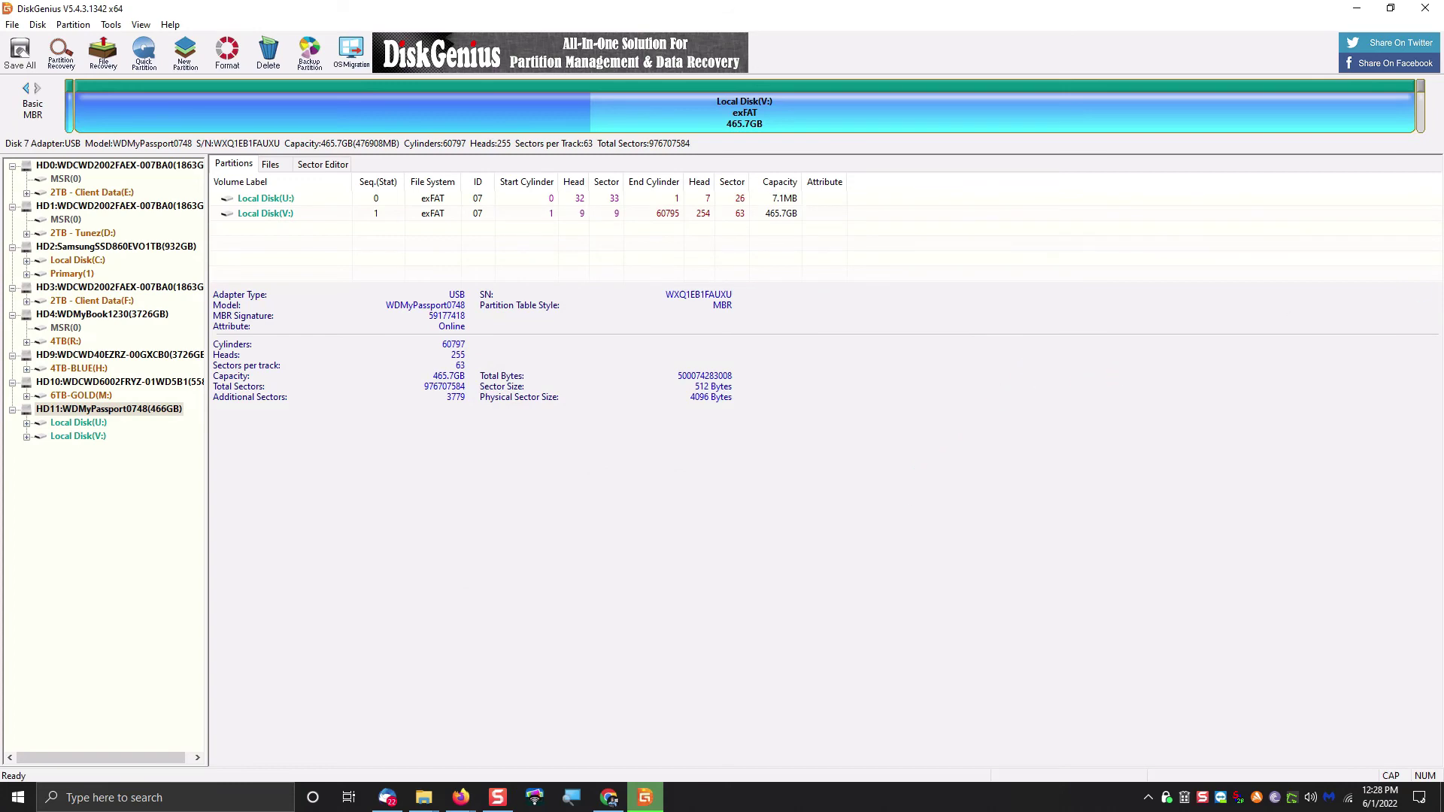
# Open File Explorer maximized on This PC and refresh the drive list
pyautogui.press('super+e')
pyautogui.moveTo(1028, 48); pyautogui.dragTo(857, 48)
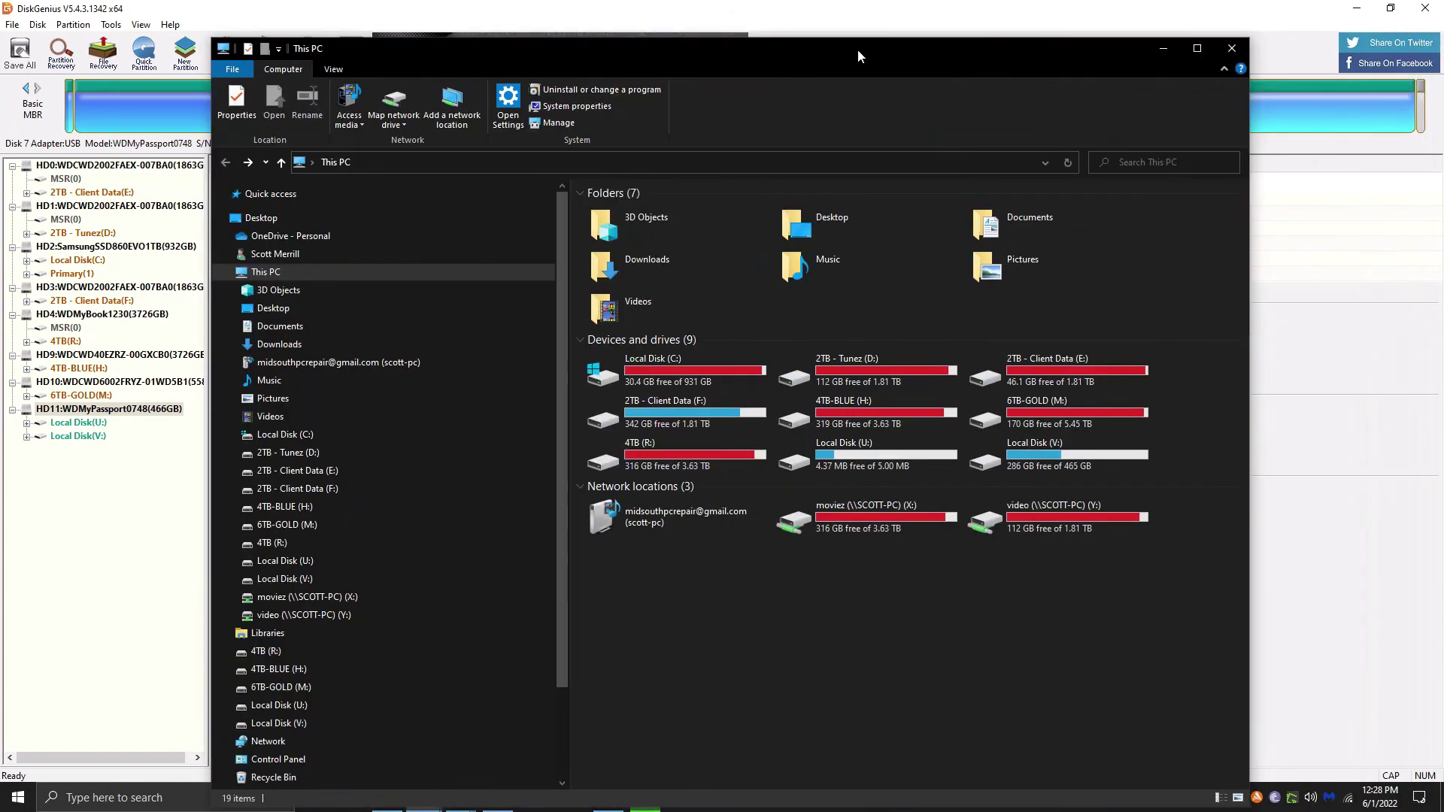
pyautogui.doubleClick(857, 48)
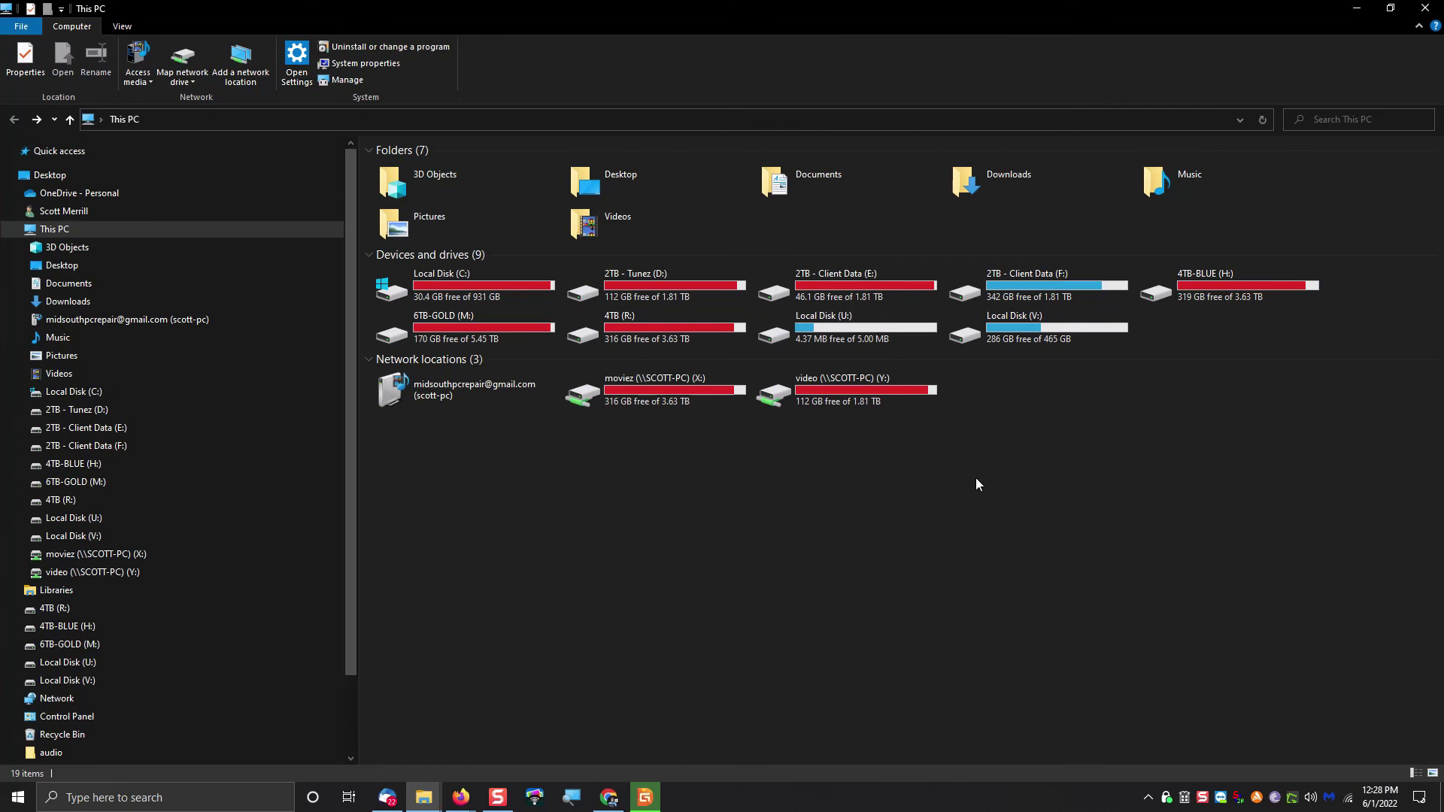
pyautogui.rightClick(976, 476)
pyautogui.click(903, 536)
pyautogui.click(1013, 331)
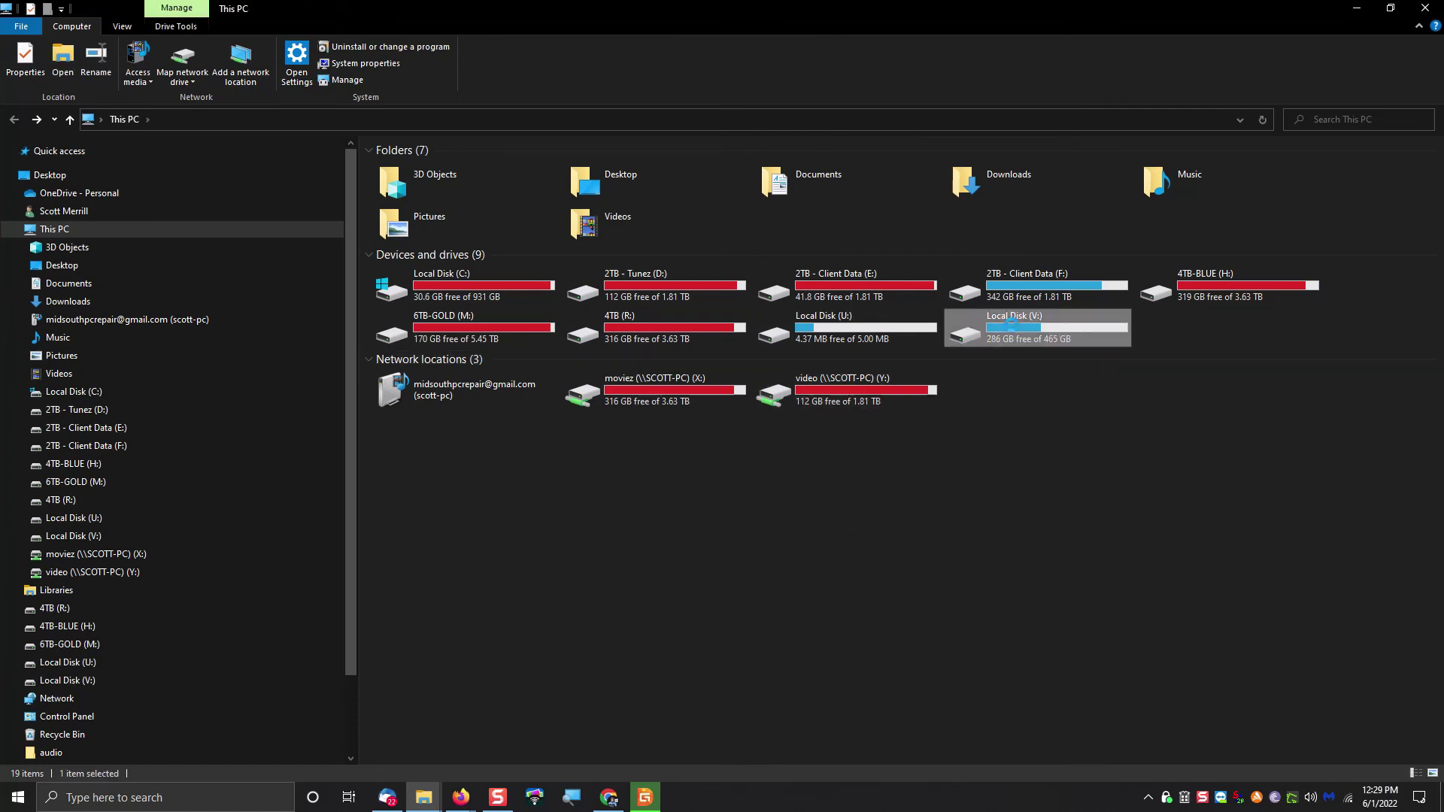
# Confirm V: still holds its seven folders and shows 465 GB capacity in Properties
pyautogui.rightClick(1012, 325)
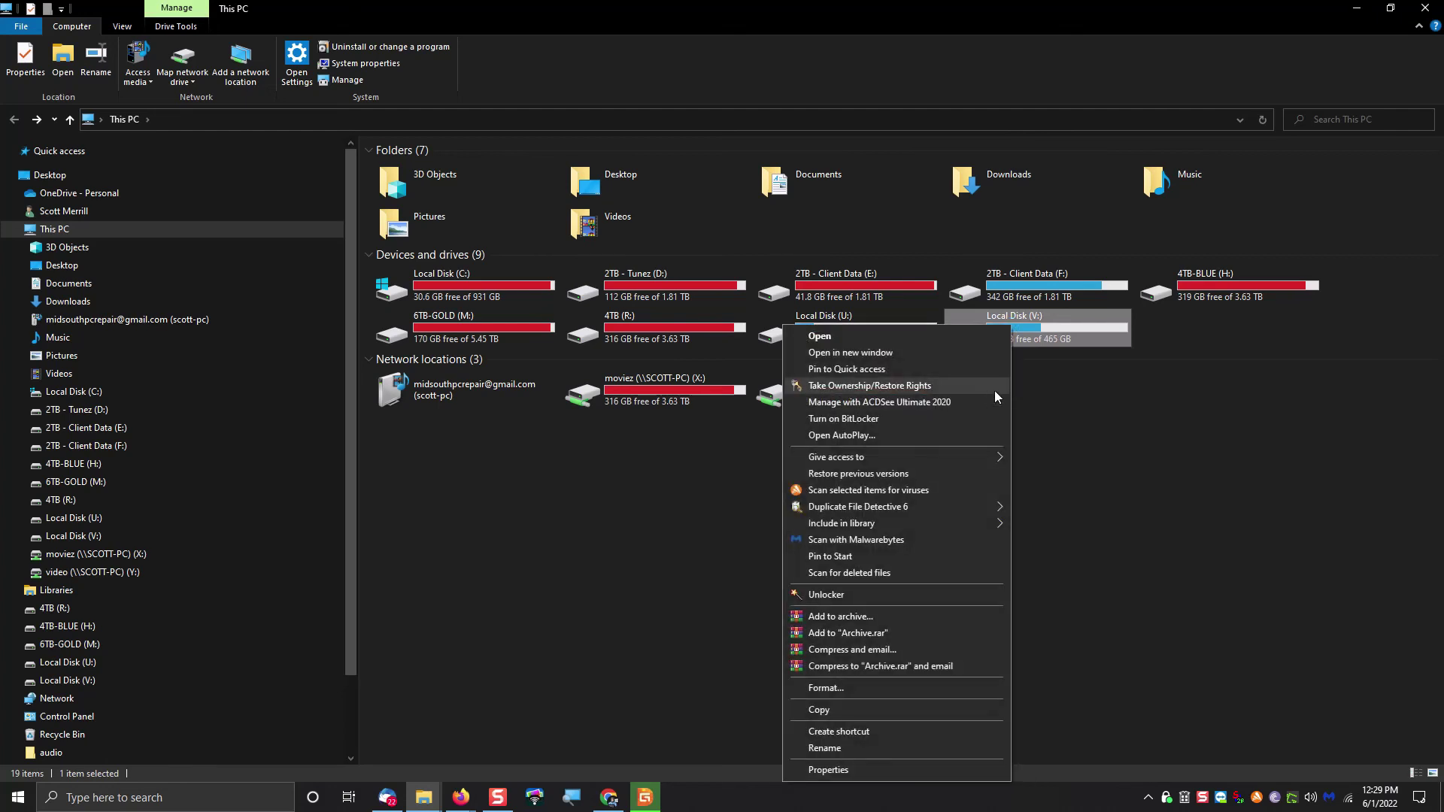
pyautogui.click(1037, 340)
pyautogui.doubleClick(1037, 340)
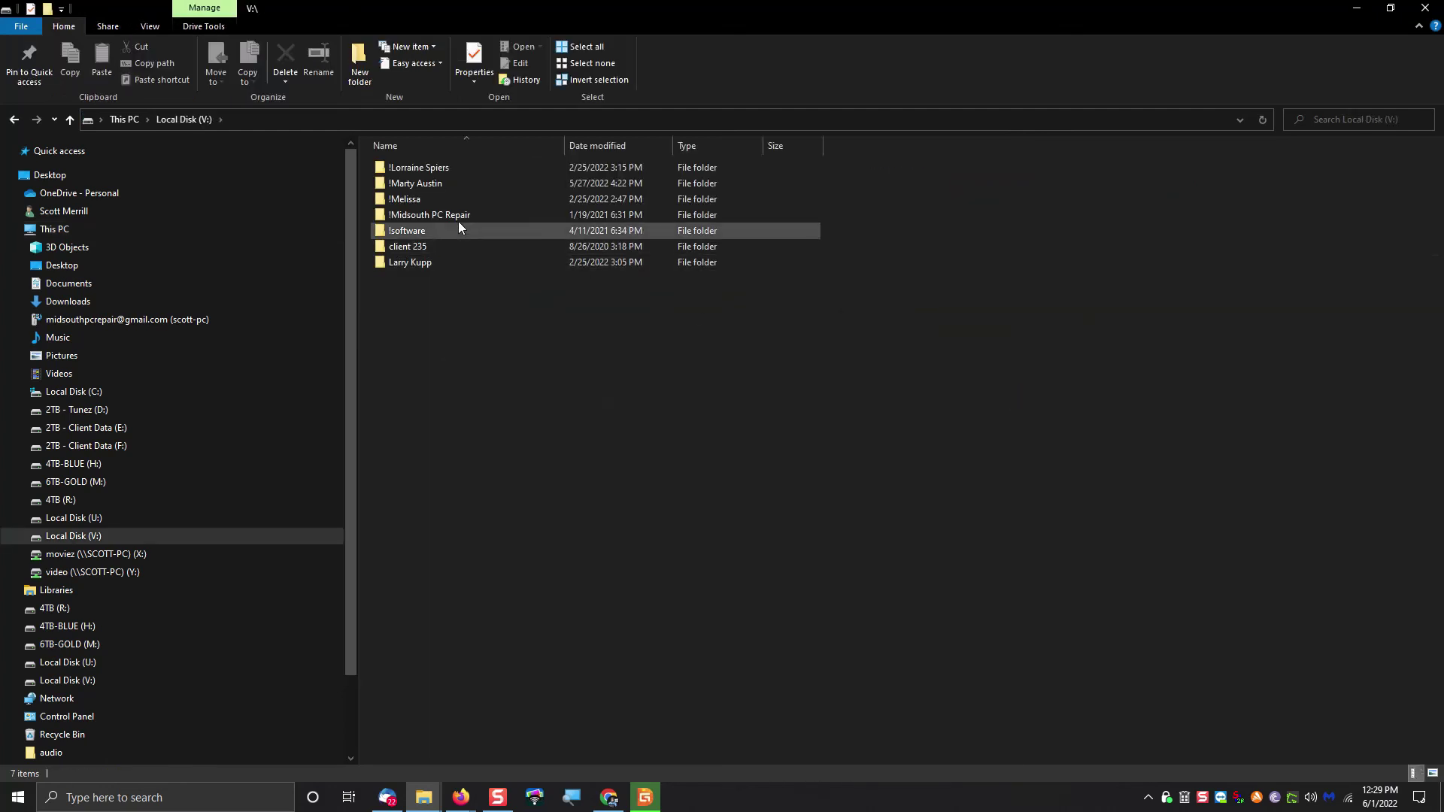
pyautogui.click(133, 118)
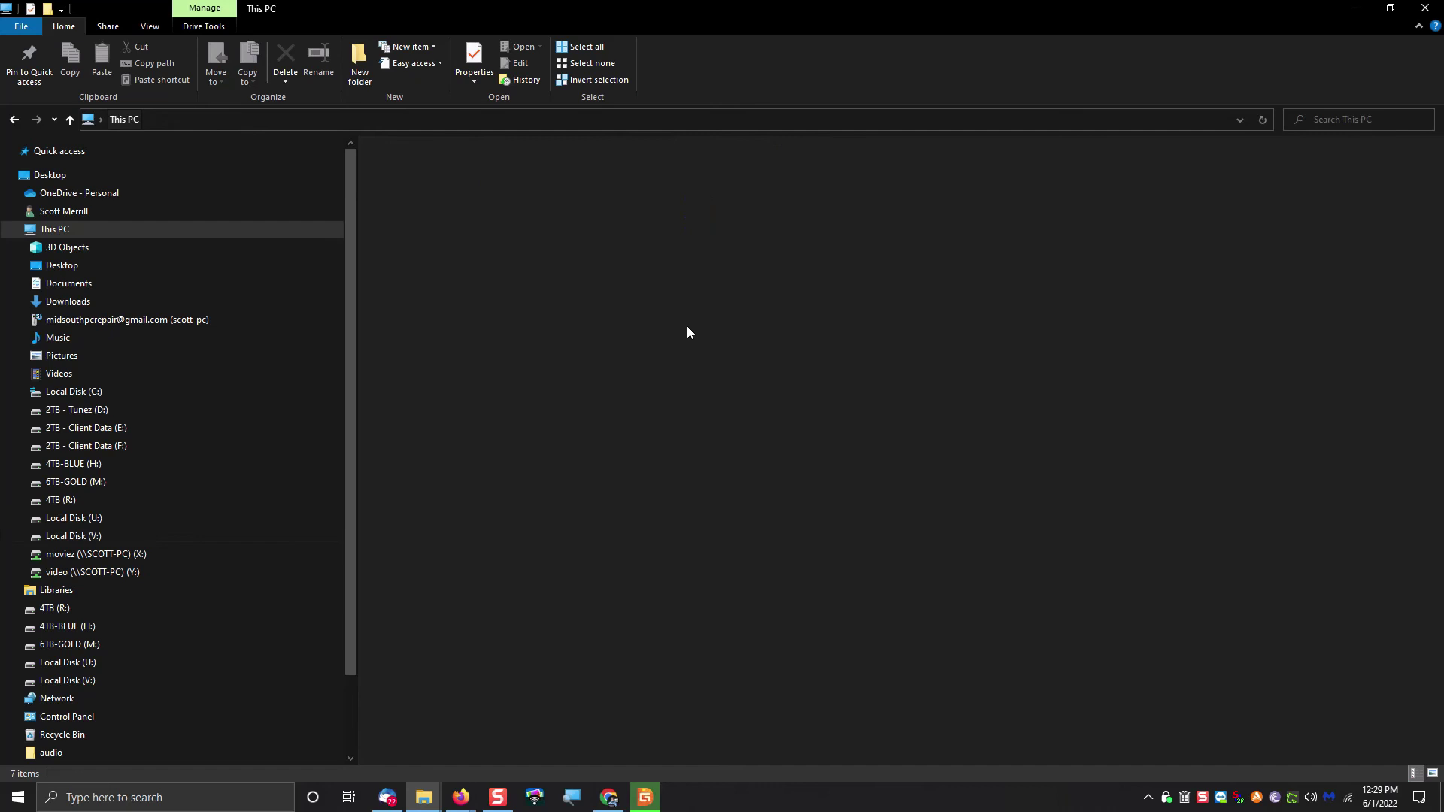
pyautogui.rightClick(1029, 336)
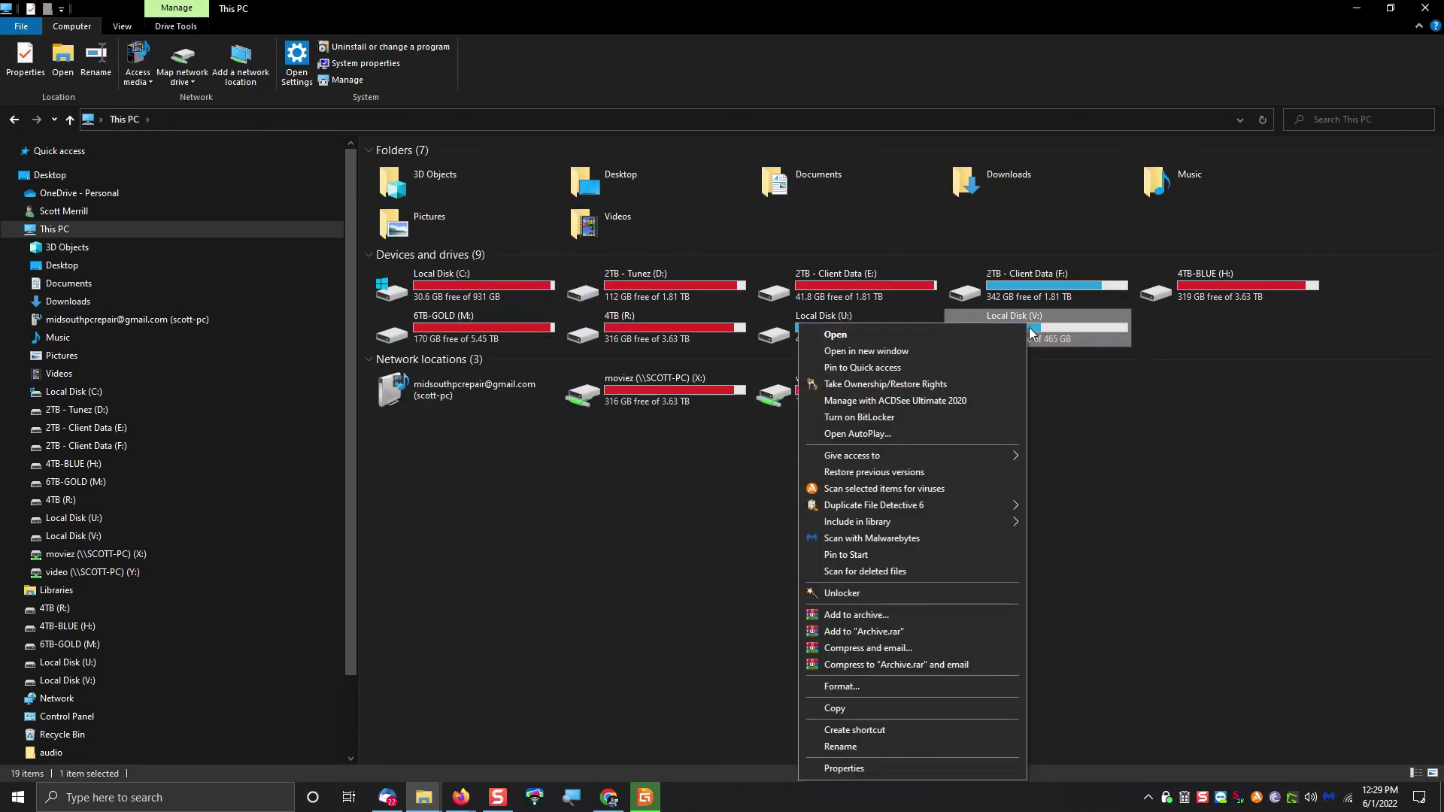
pyautogui.click(940, 768)
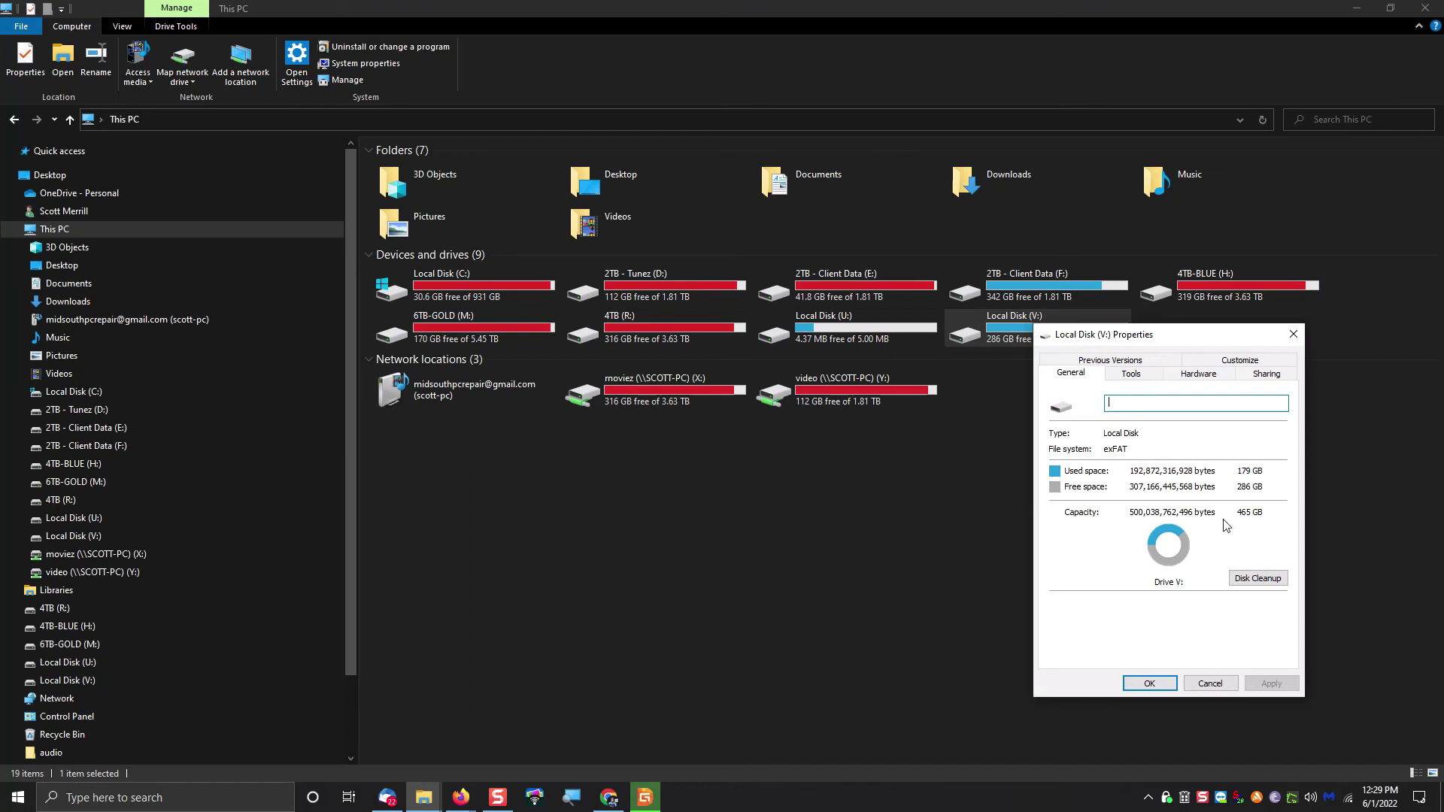
pyautogui.click(1210, 683)
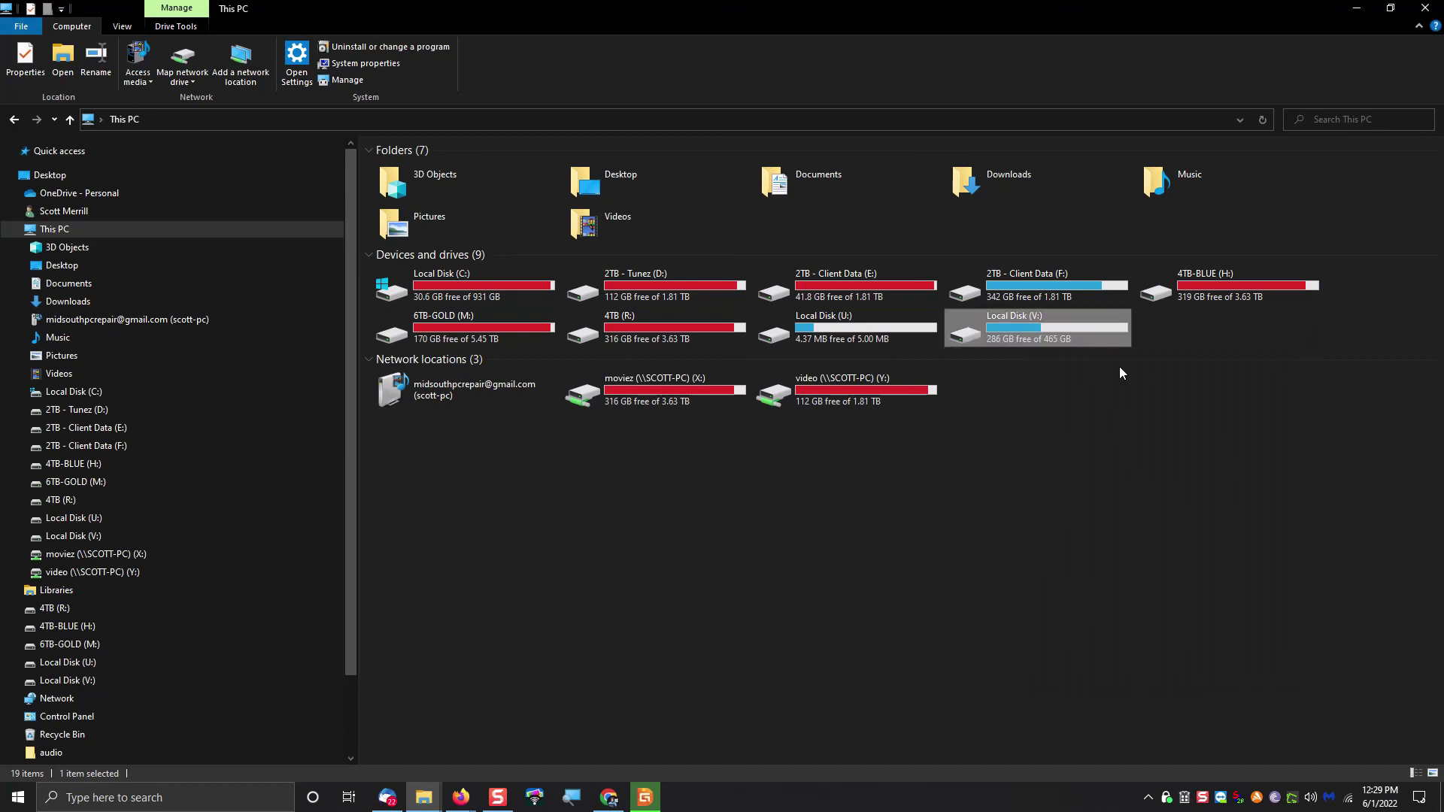
# Close File Explorer and select the 7.1MB U: partition in DiskGenius to view its details
pyautogui.click(1429, 8)
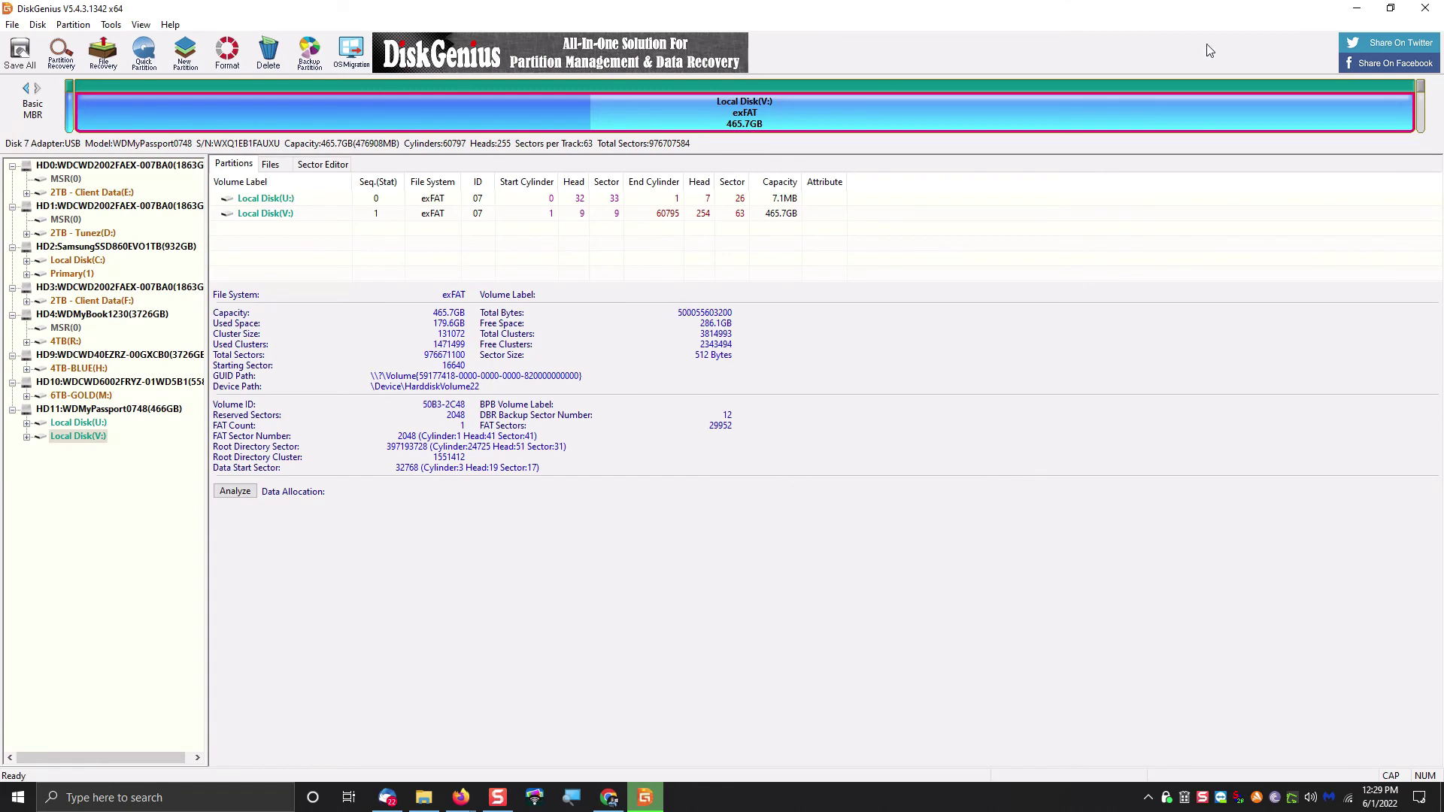
pyautogui.click(72, 118)
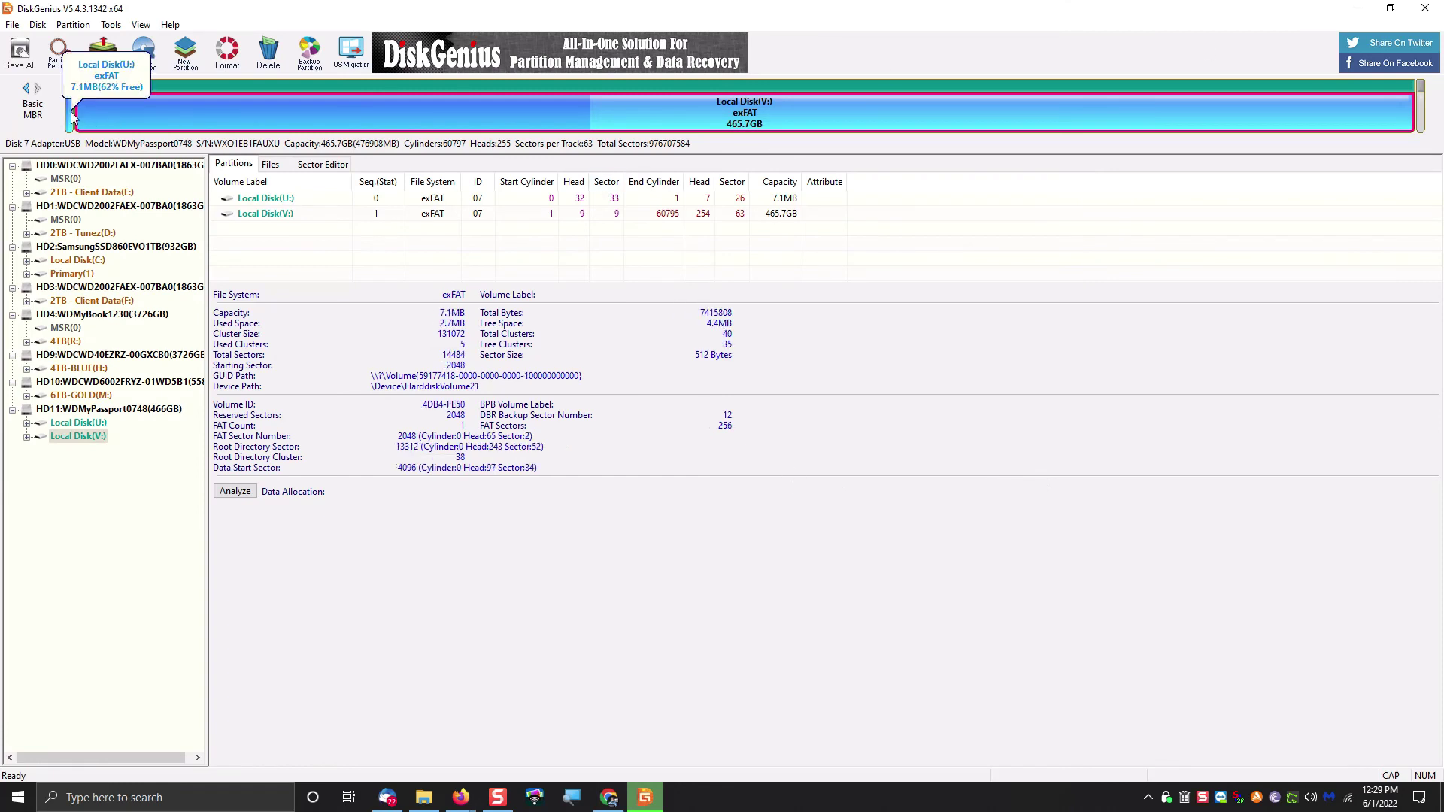